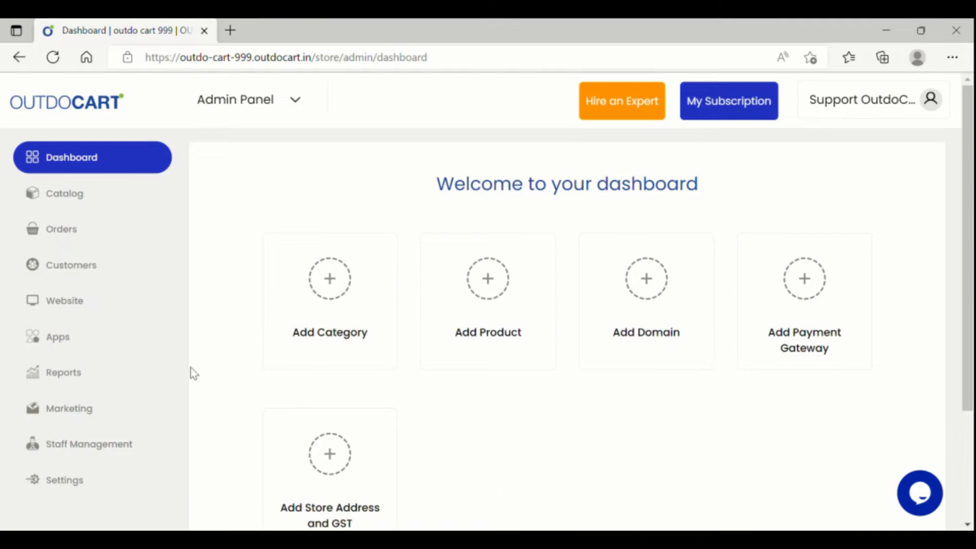
- Open Website Builder from the Admin Panel sidebar and load the Home Page preview
{"action": "left_click", "coordinate": [120, 306]}
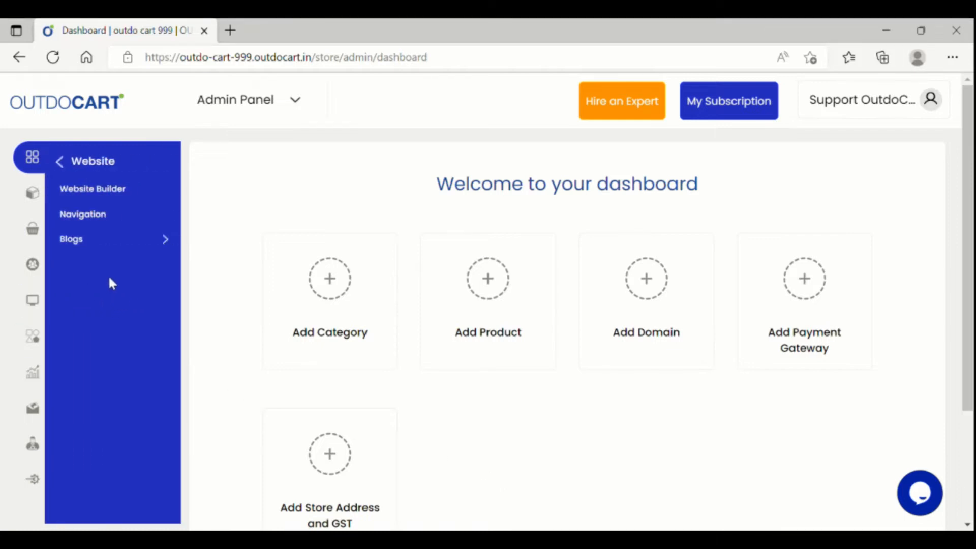
{"action": "left_click", "coordinate": [131, 199]}
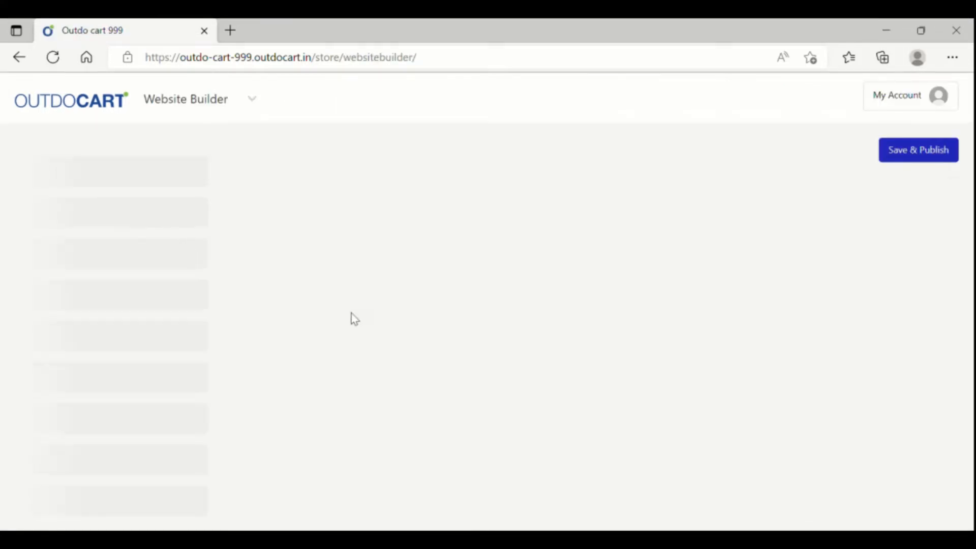
{"action": "left_click", "coordinate": [86, 214]}
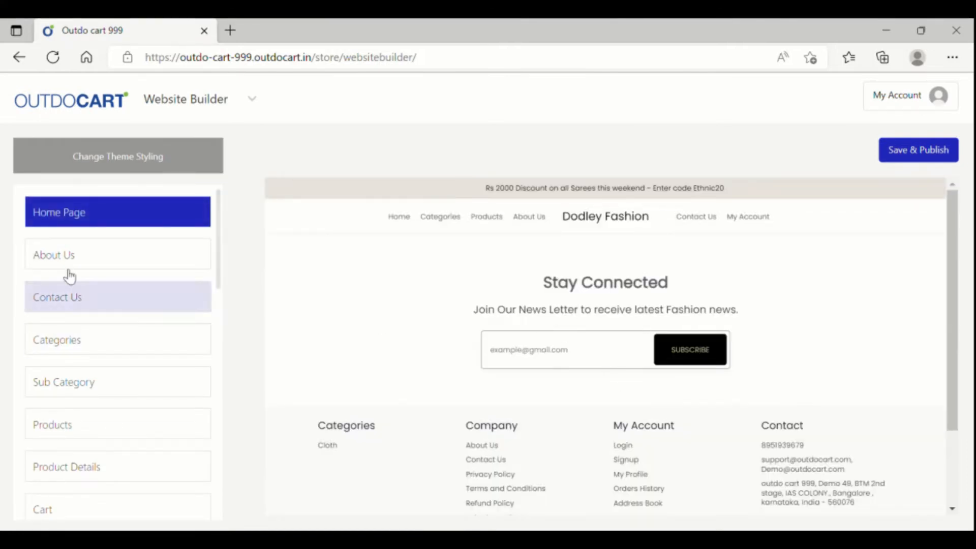
{"action": "left_click", "coordinate": [63, 220]}
{"action": "scroll", "coordinate": [653, 312], "scroll_direction": "down", "scroll_amount": 8}
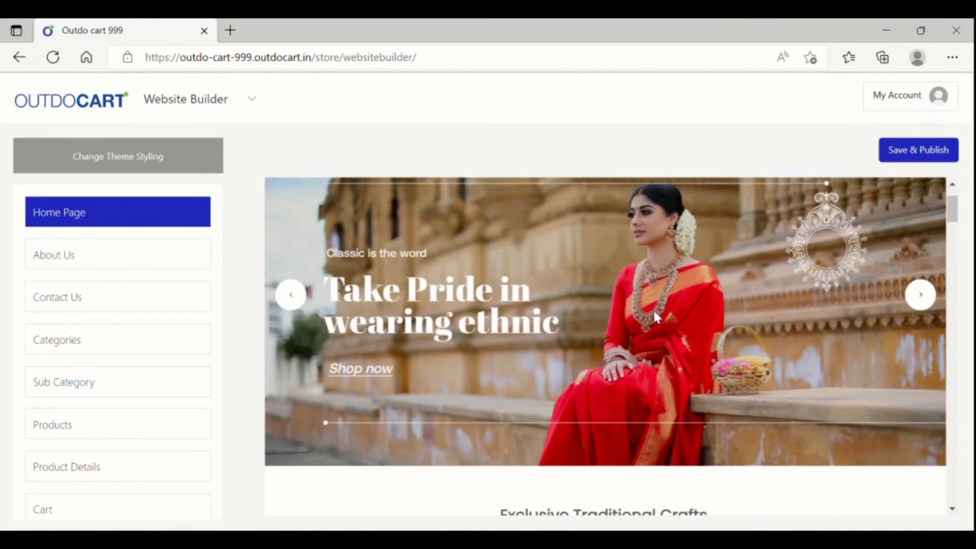
{"action": "scroll", "coordinate": [659, 318], "scroll_direction": "down", "scroll_amount": 15}
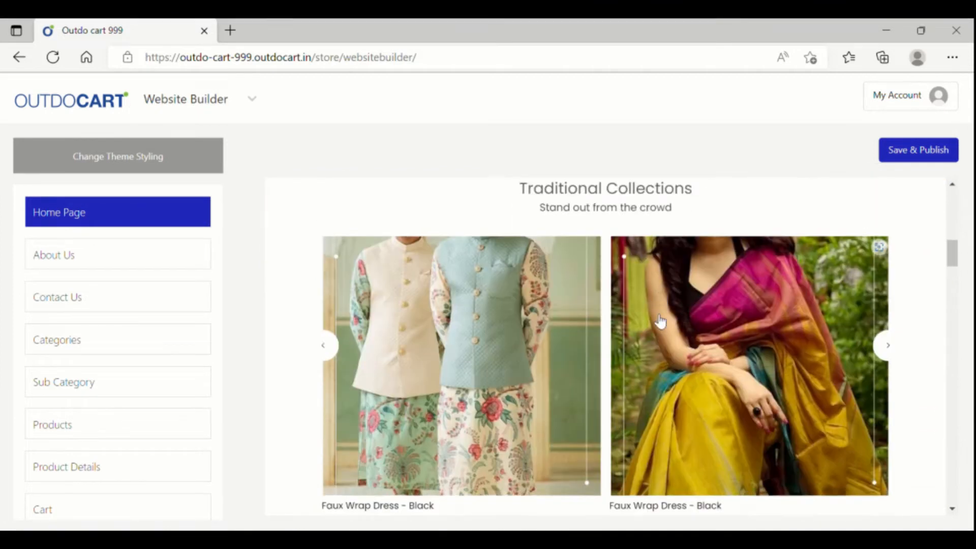
{"action": "scroll", "coordinate": [656, 319], "scroll_direction": "down", "scroll_amount": 14}
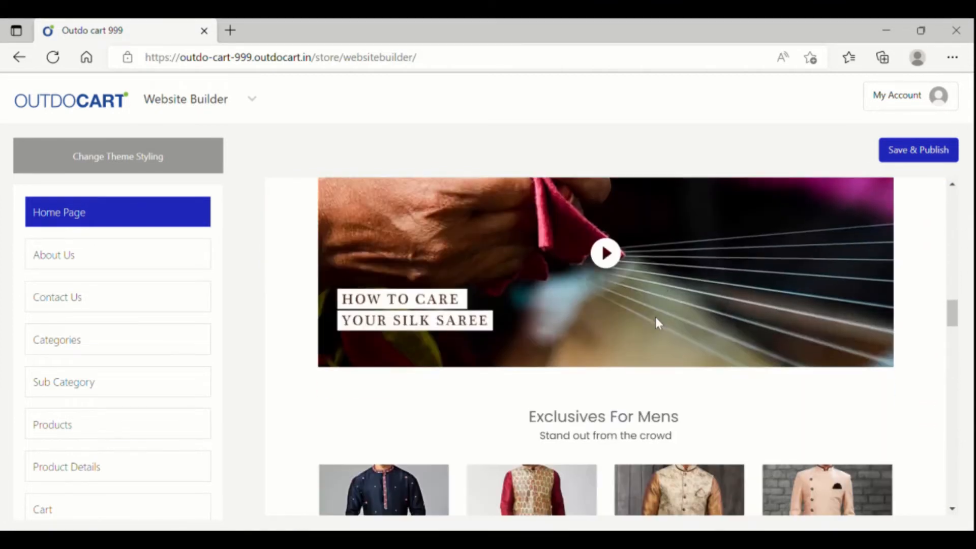
{"action": "scroll", "coordinate": [656, 321], "scroll_direction": "down", "scroll_amount": 14}
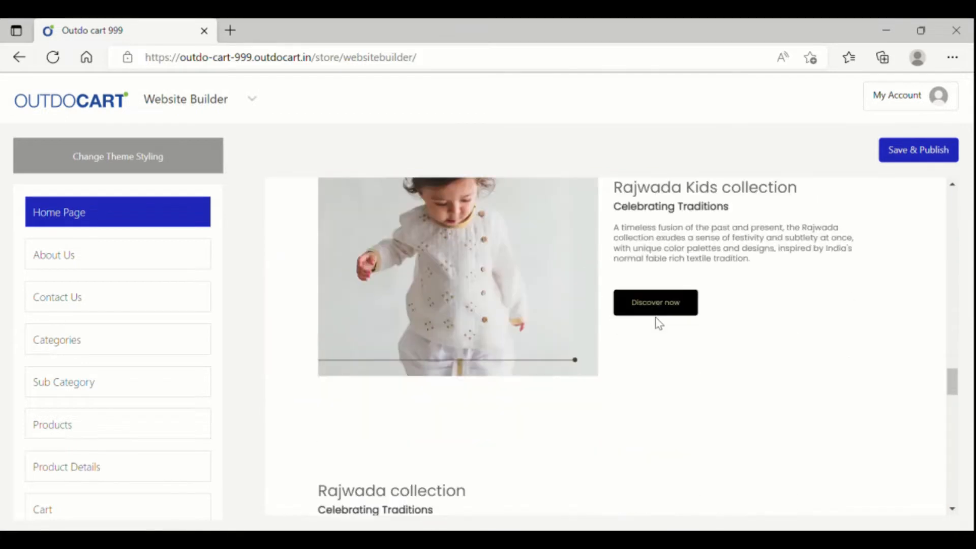
{"action": "scroll", "coordinate": [657, 323], "scroll_direction": "down", "scroll_amount": 12}
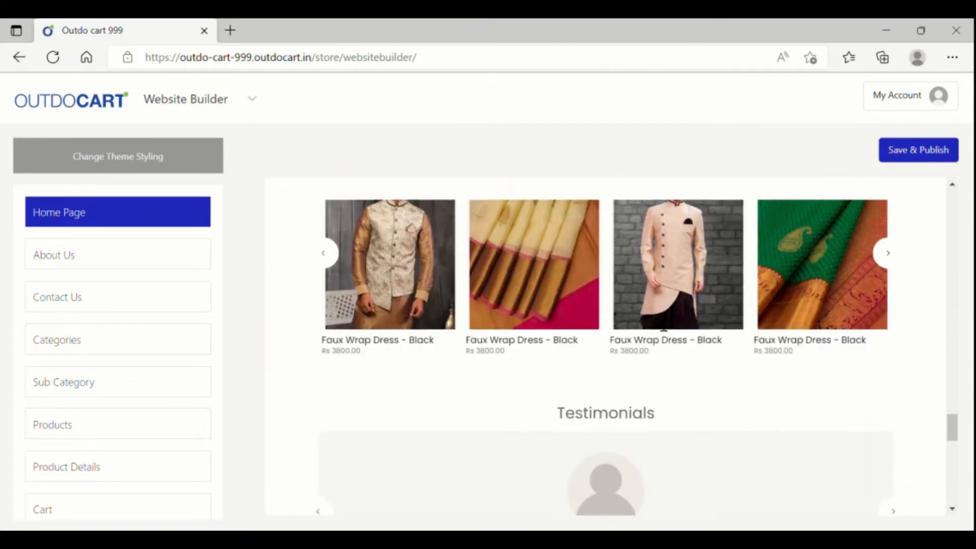
{"action": "scroll", "coordinate": [657, 323], "scroll_direction": "down", "scroll_amount": 7}
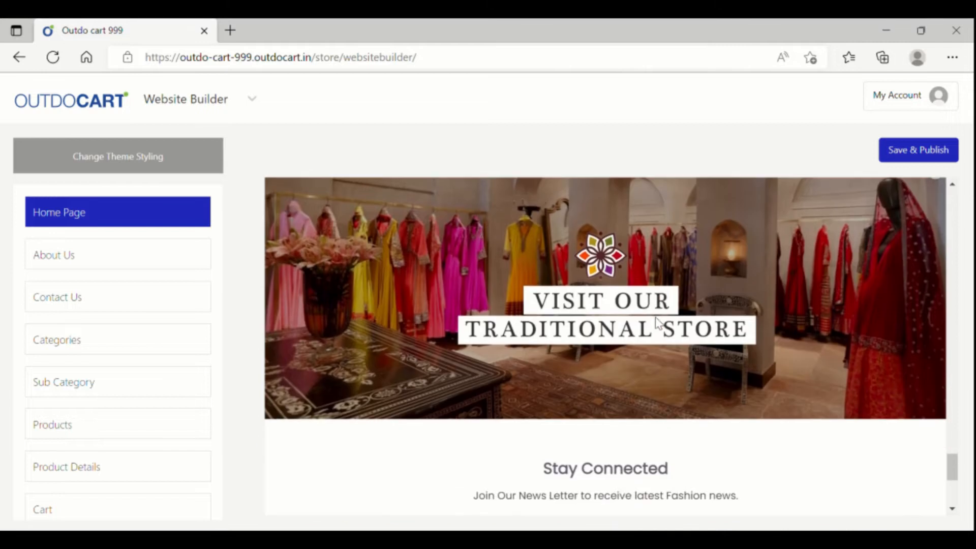
{"action": "scroll", "coordinate": [659, 323], "scroll_direction": "down", "scroll_amount": 1}
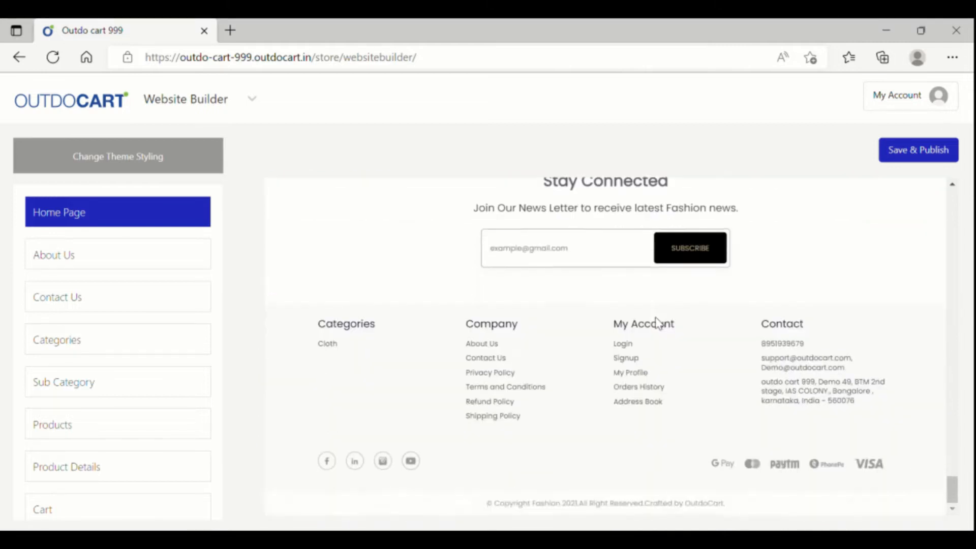
{"action": "scroll", "coordinate": [658, 323], "scroll_direction": "up", "scroll_amount": 20}
{"action": "scroll", "coordinate": [656, 323], "scroll_direction": "up", "scroll_amount": 10}
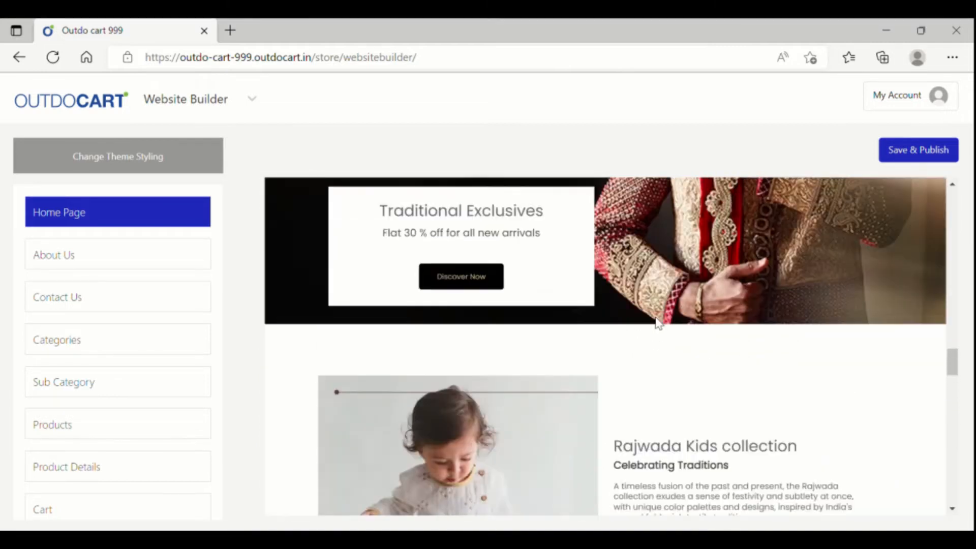
{"action": "scroll", "coordinate": [663, 326], "scroll_direction": "up", "scroll_amount": 5}
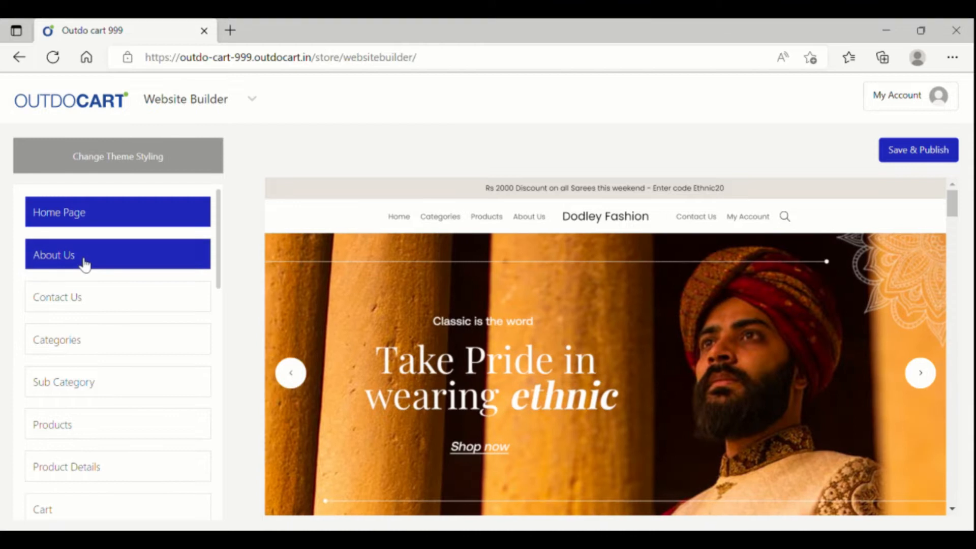
{"action": "left_click", "coordinate": [83, 260]}
{"action": "left_click", "coordinate": [97, 305]}
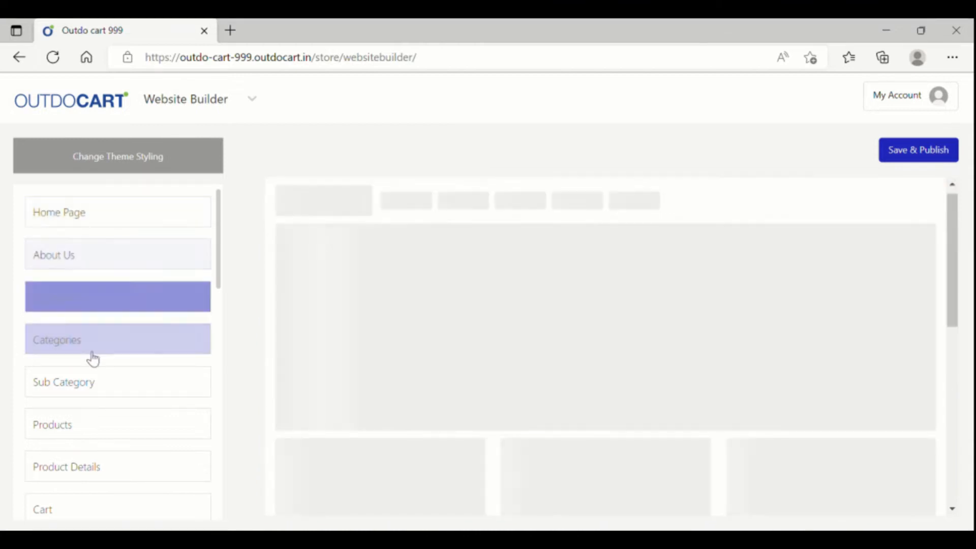
{"action": "left_click", "coordinate": [87, 345]}
{"action": "left_click", "coordinate": [81, 386]}
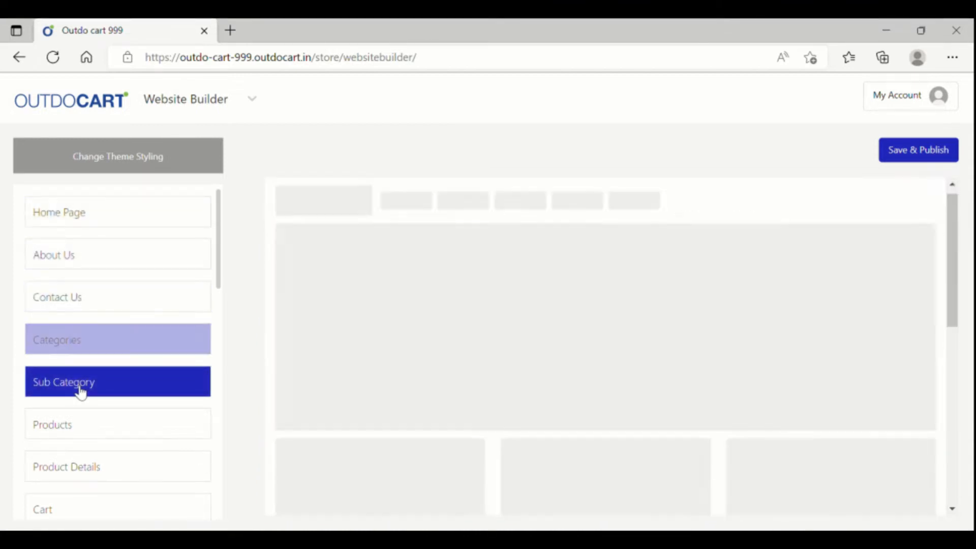
{"action": "scroll", "coordinate": [80, 419], "scroll_direction": "down", "scroll_amount": 5}
{"action": "scroll", "coordinate": [82, 409], "scroll_direction": "up", "scroll_amount": 5}
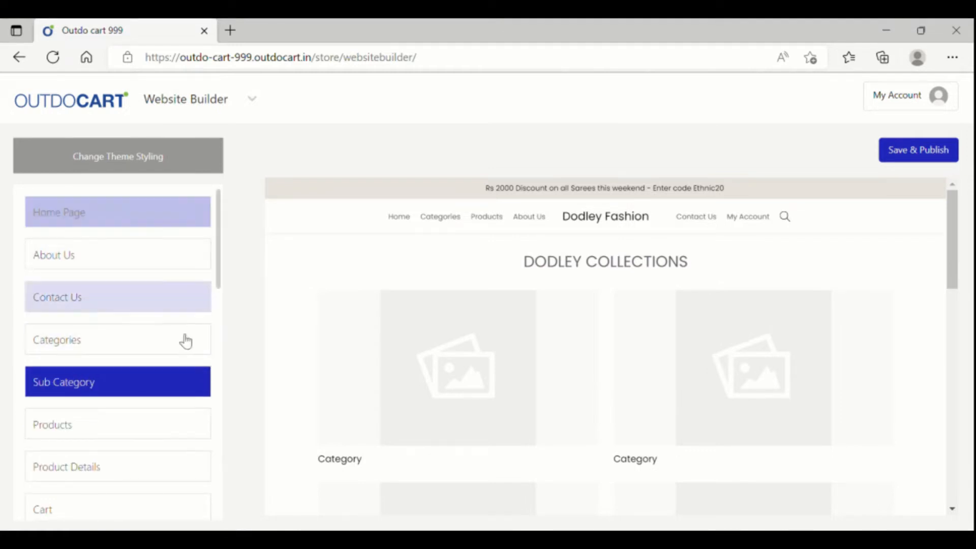
{"action": "left_click", "coordinate": [111, 211]}
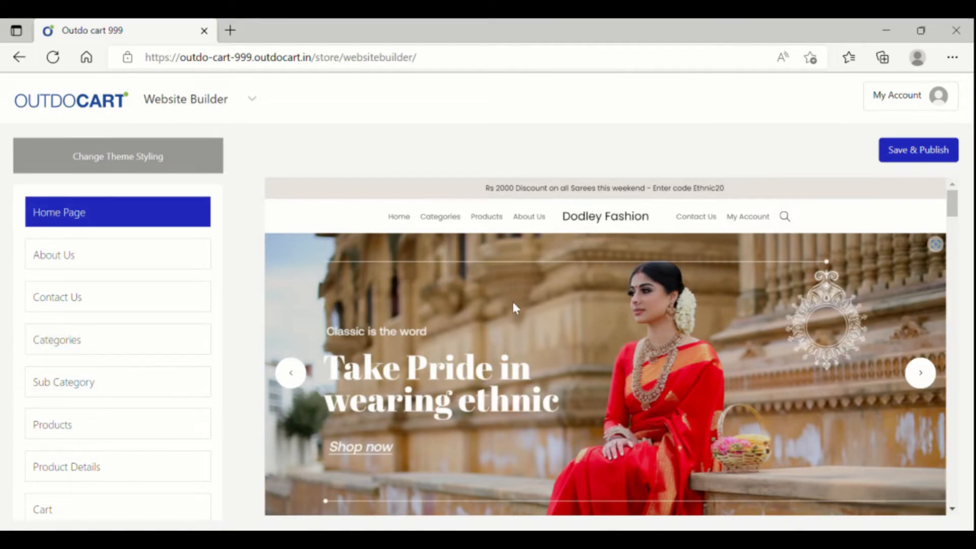
{"action": "scroll", "coordinate": [600, 277], "scroll_direction": "down", "scroll_amount": 5}
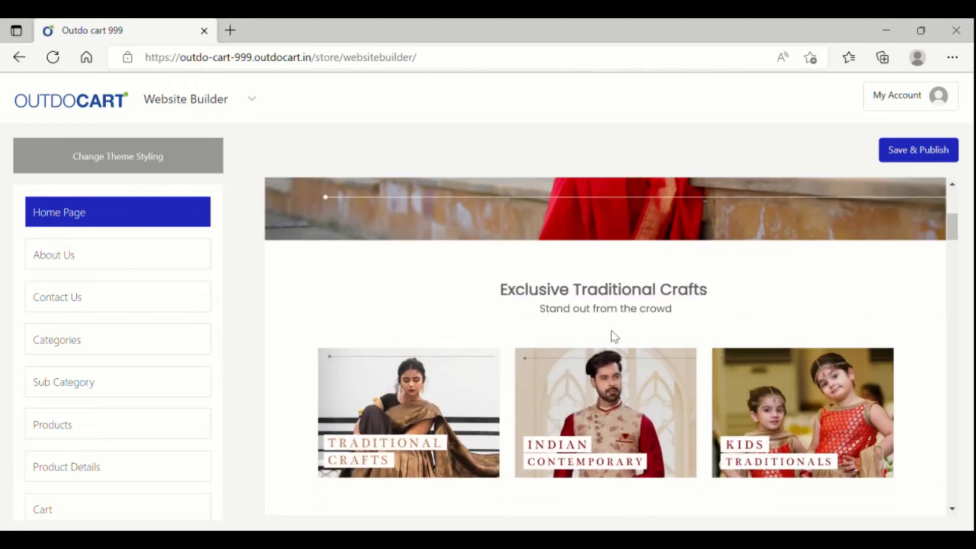
{"action": "scroll", "coordinate": [614, 336], "scroll_direction": "up", "scroll_amount": 5}
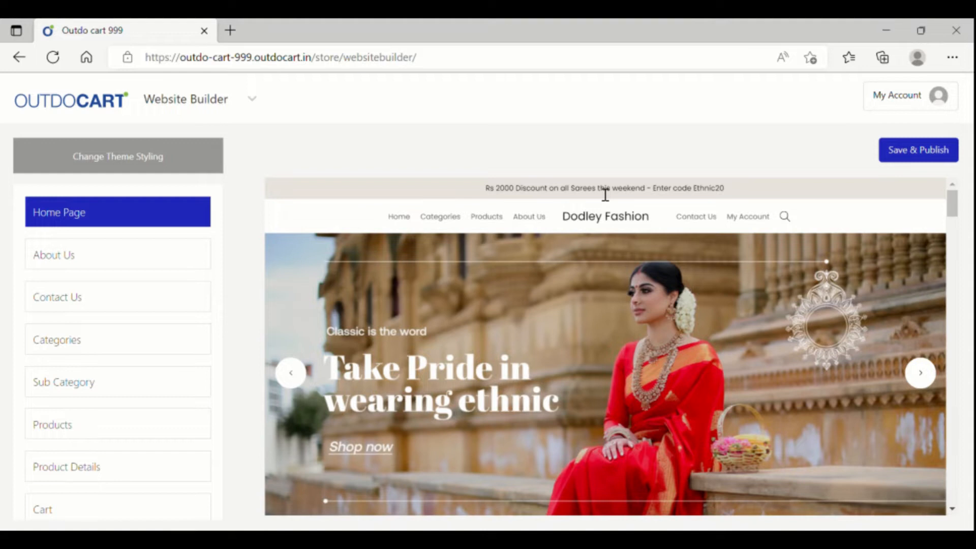
- Change the offer bar text to 'Rs 2000 Discount on all Sarees this weekend - Use Coupin Code DEMO@123'
{"action": "left_click", "coordinate": [605, 193]}
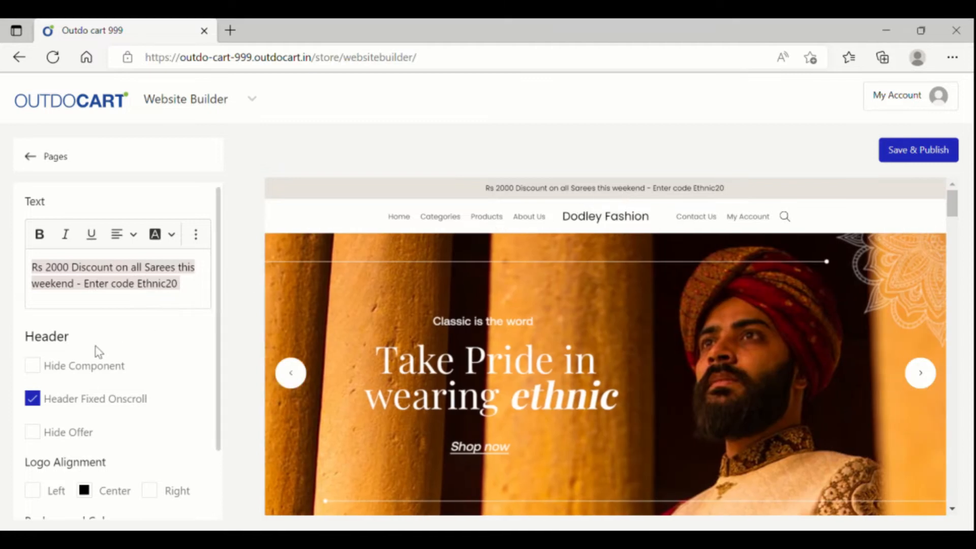
{"action": "left_click", "coordinate": [201, 295]}
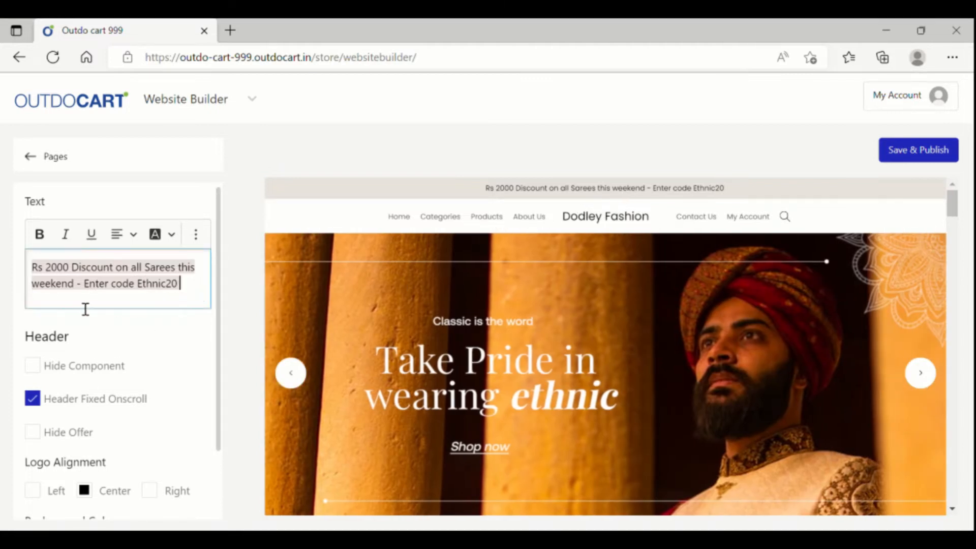
{"action": "left_click_drag", "start_coordinate": [85, 285], "coordinate": [207, 290]}
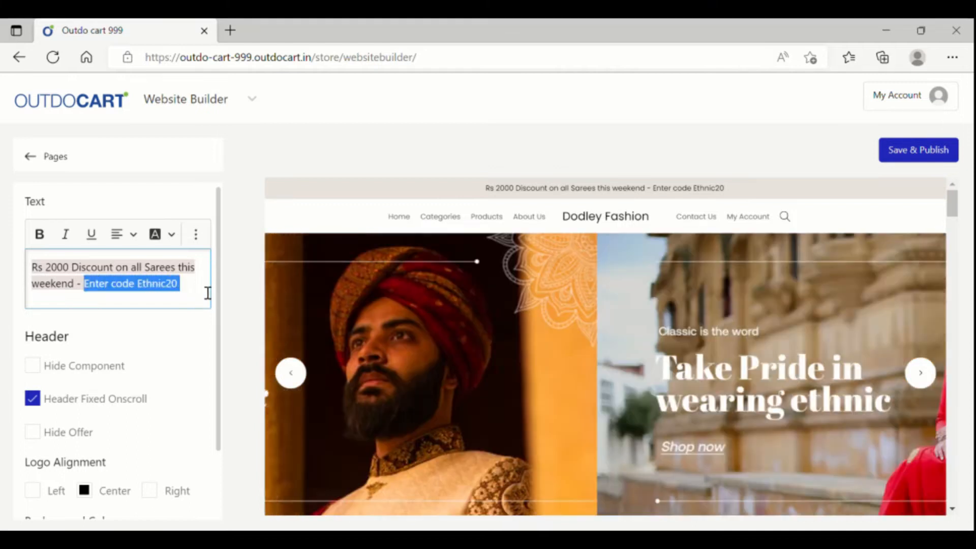
{"action": "key", "text": "BackSpace"}
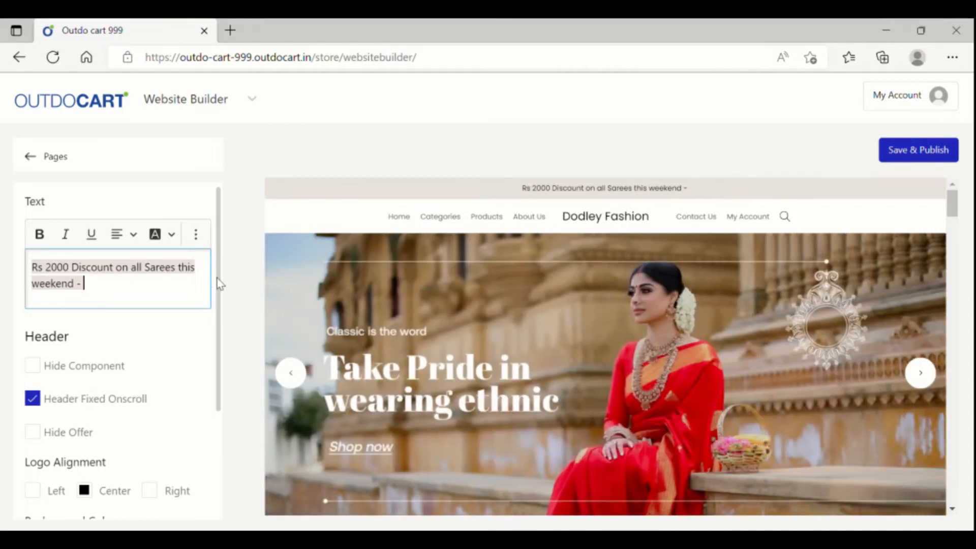
{"action": "type", "text": "Use"}
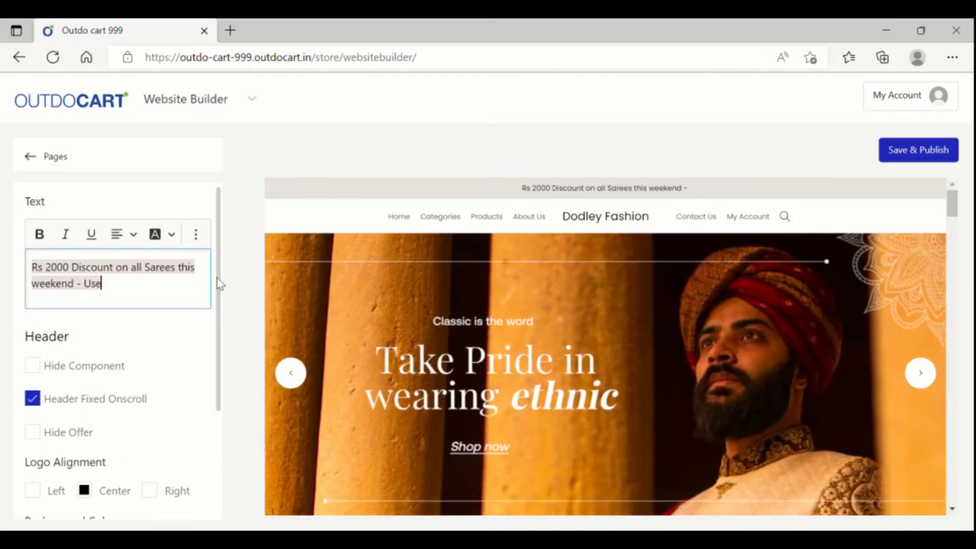
{"action": "type", "text": " Coupin"}
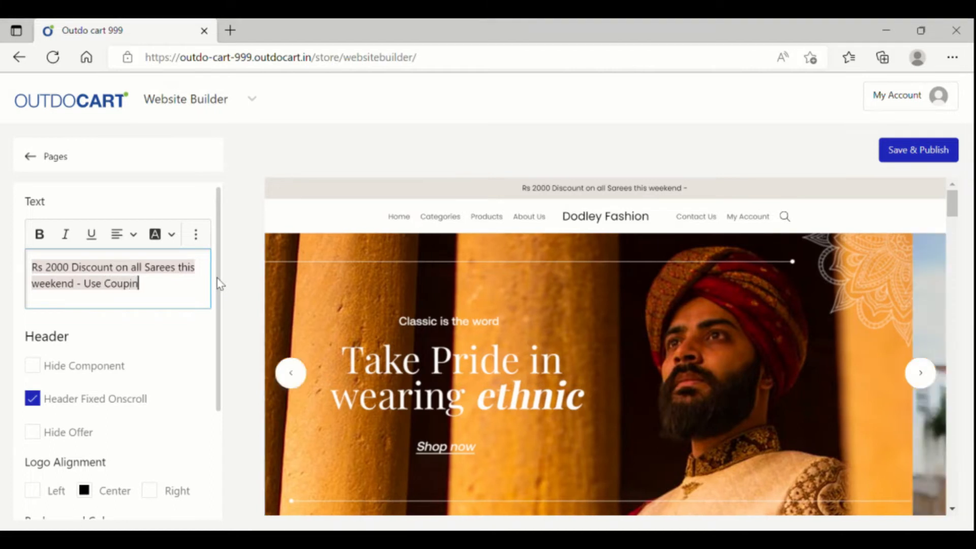
{"action": "type", "text": " Code DEM"}
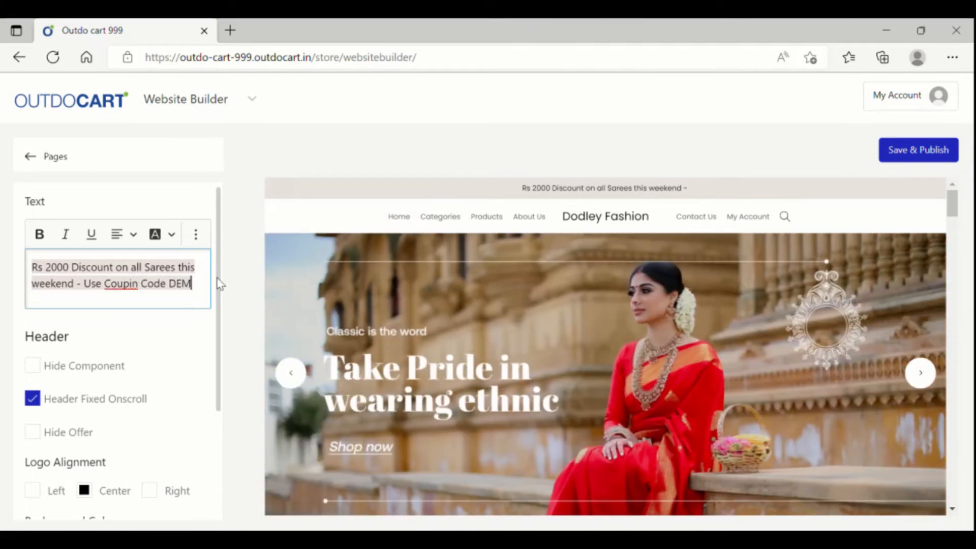
{"action": "type", "text": "O@!@#"}
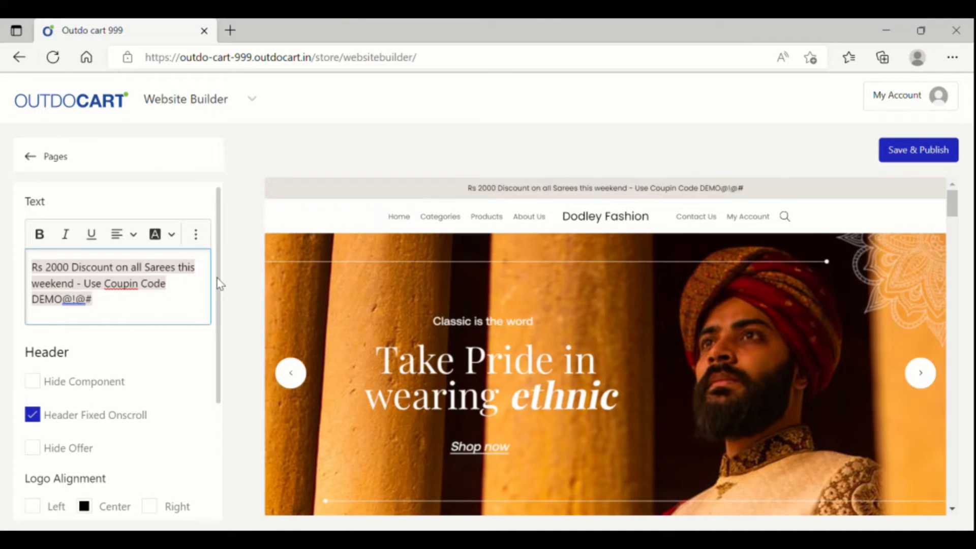
{"action": "key", "text": "BackSpace"}
{"action": "key", "text": "BackSpace"}
{"action": "key", "text": "BackSpace"}
{"action": "key", "text": "BackSpace"}
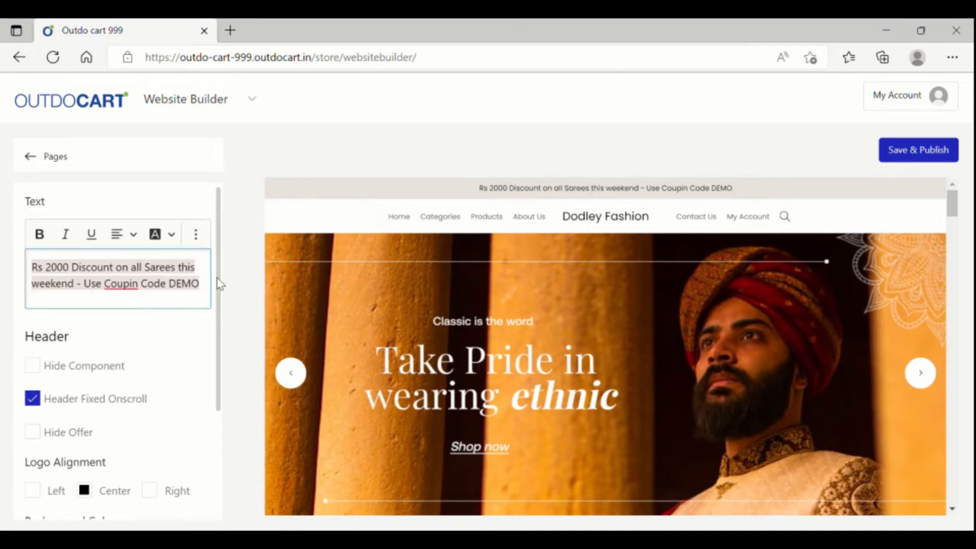
{"action": "type", "text": "@123"}
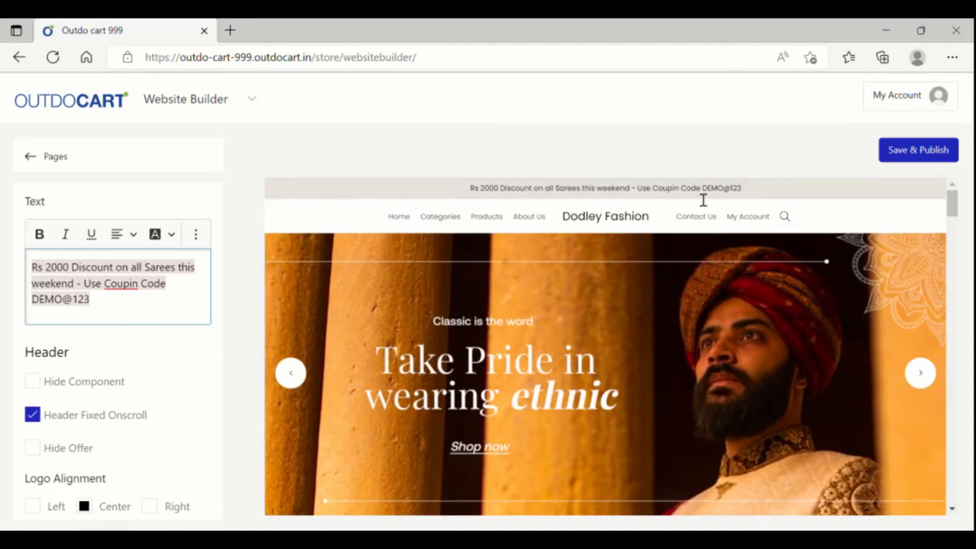
{"action": "triple_click", "coordinate": [120, 312]}
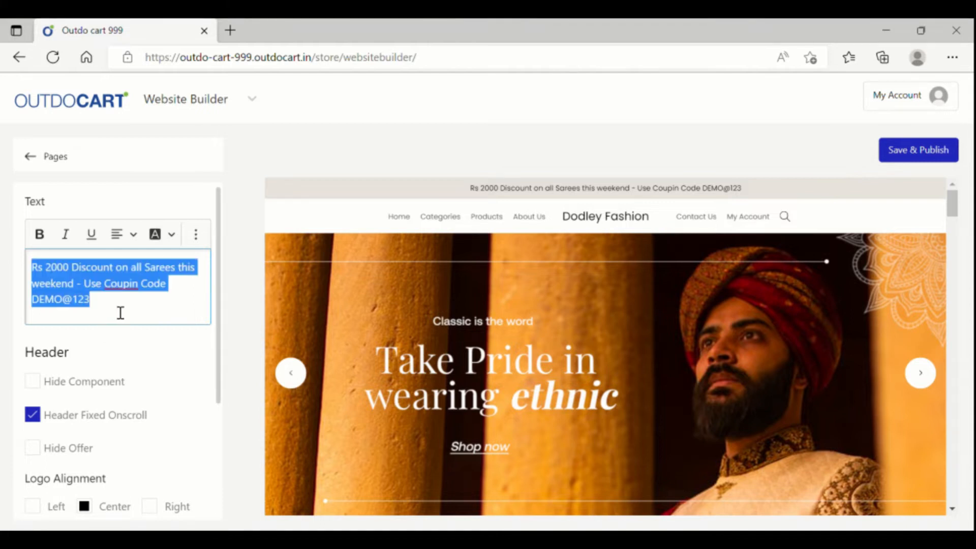
{"action": "left_click", "coordinate": [196, 234]}
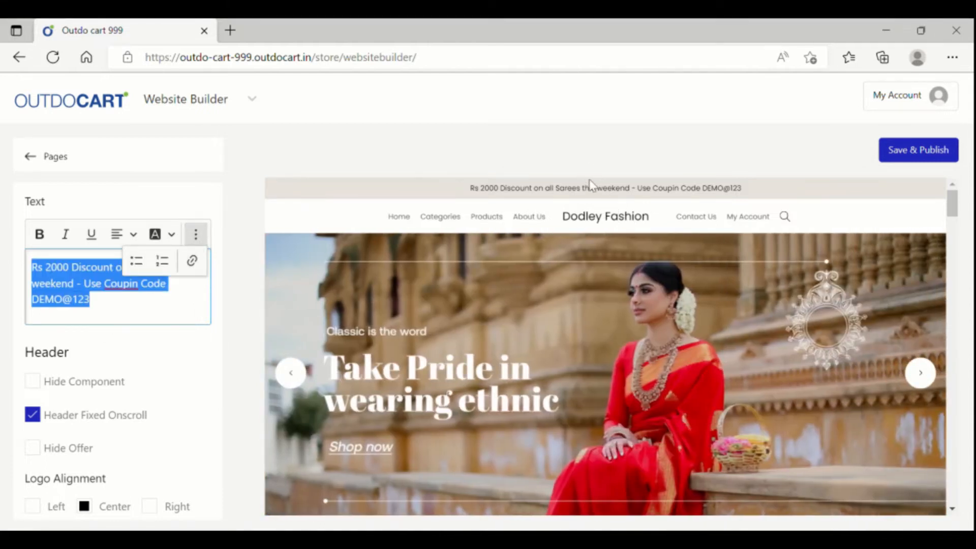
- Load the banner carousel's slider settings and advance the preview to the second slide
{"action": "left_click", "coordinate": [624, 275]}
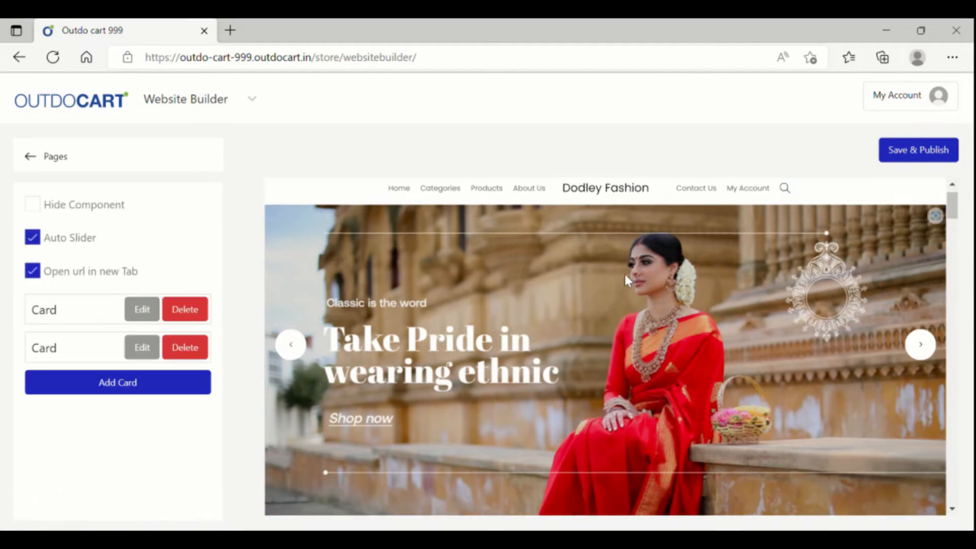
{"action": "scroll", "coordinate": [616, 275], "scroll_direction": "up", "scroll_amount": 1}
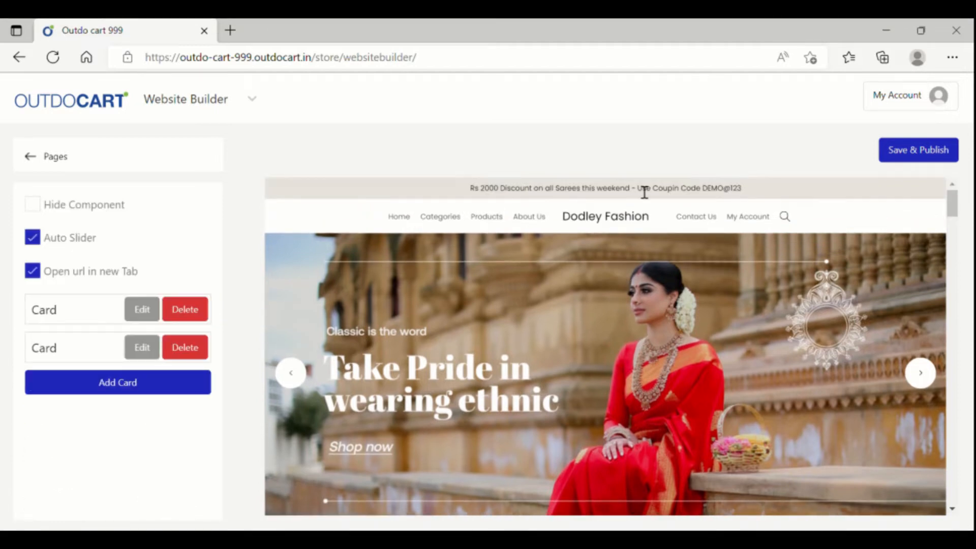
{"action": "scroll", "coordinate": [642, 294], "scroll_direction": "down", "scroll_amount": 1}
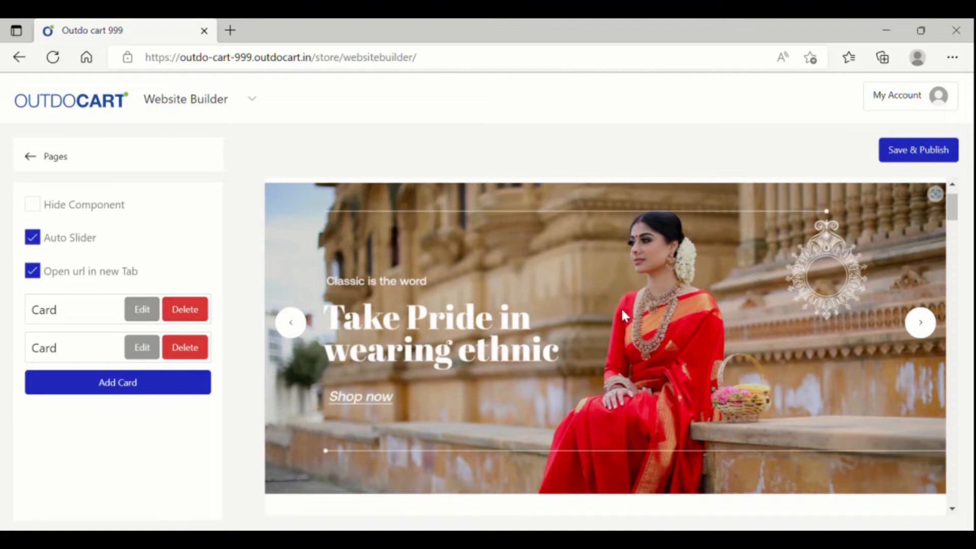
{"action": "left_click", "coordinate": [932, 322]}
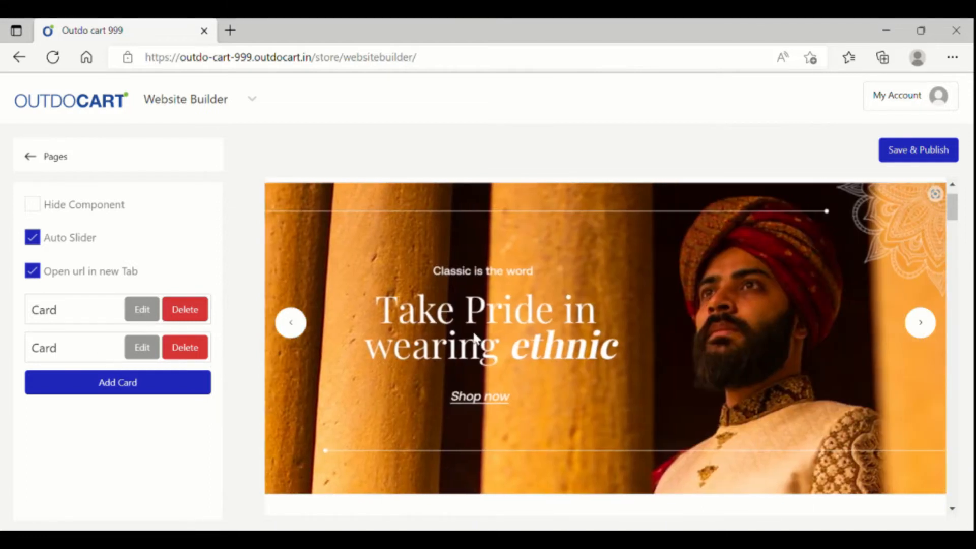
- Open the first banner card's editor and review its settings
{"action": "left_click", "coordinate": [142, 310]}
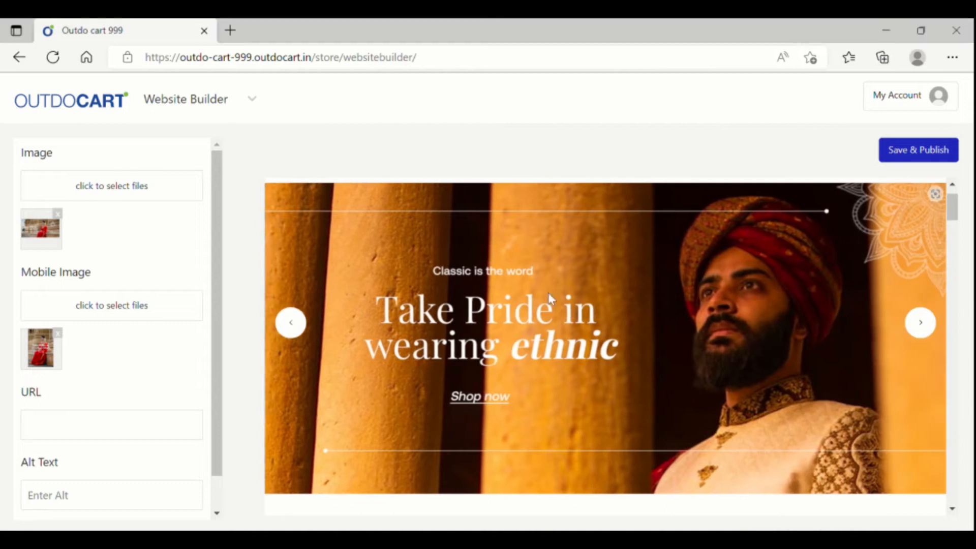
{"action": "scroll", "coordinate": [585, 312], "scroll_direction": "down", "scroll_amount": 1}
{"action": "scroll", "coordinate": [584, 313], "scroll_direction": "up", "scroll_amount": 1}
{"action": "scroll", "coordinate": [561, 362], "scroll_direction": "up", "scroll_amount": 1}
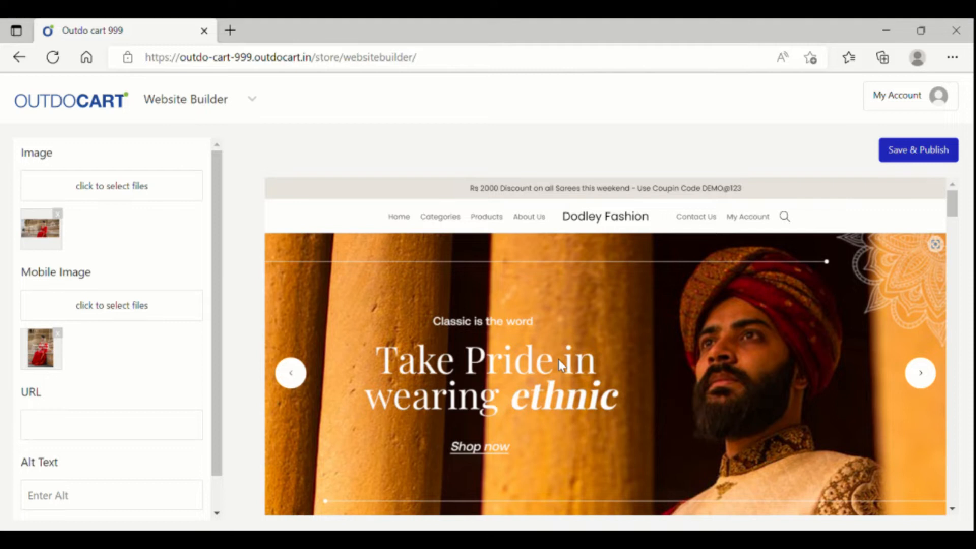
{"action": "scroll", "coordinate": [558, 359], "scroll_direction": "down", "scroll_amount": 1}
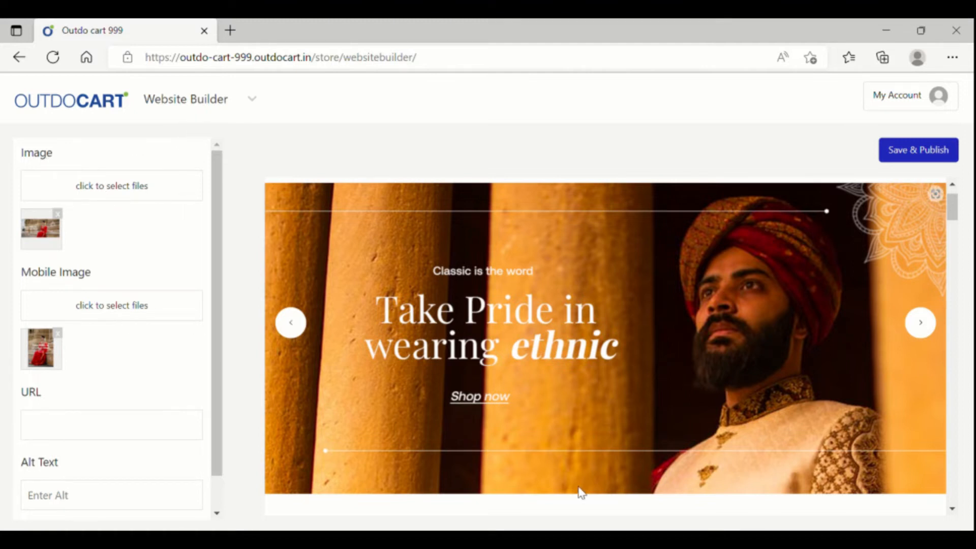
- Return the banner to the saree slide and select the 'Stand out from the crowd' crafts subtitle
{"action": "left_click", "coordinate": [921, 322]}
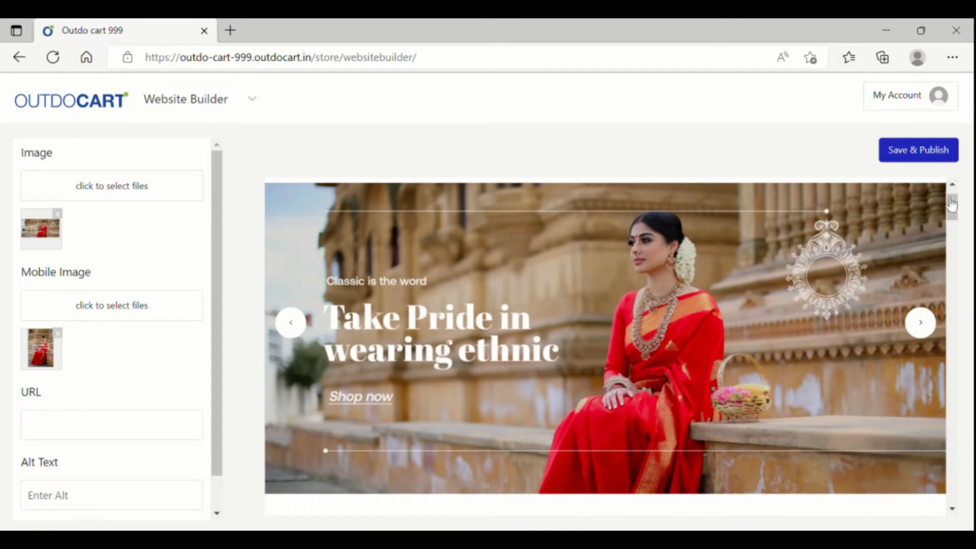
{"action": "left_click", "coordinate": [958, 214]}
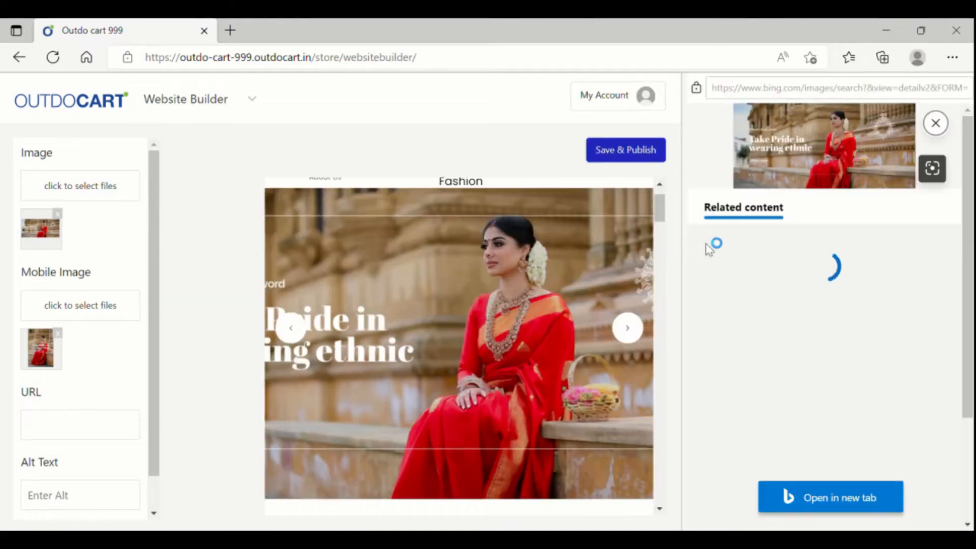
{"action": "left_click", "coordinate": [935, 123]}
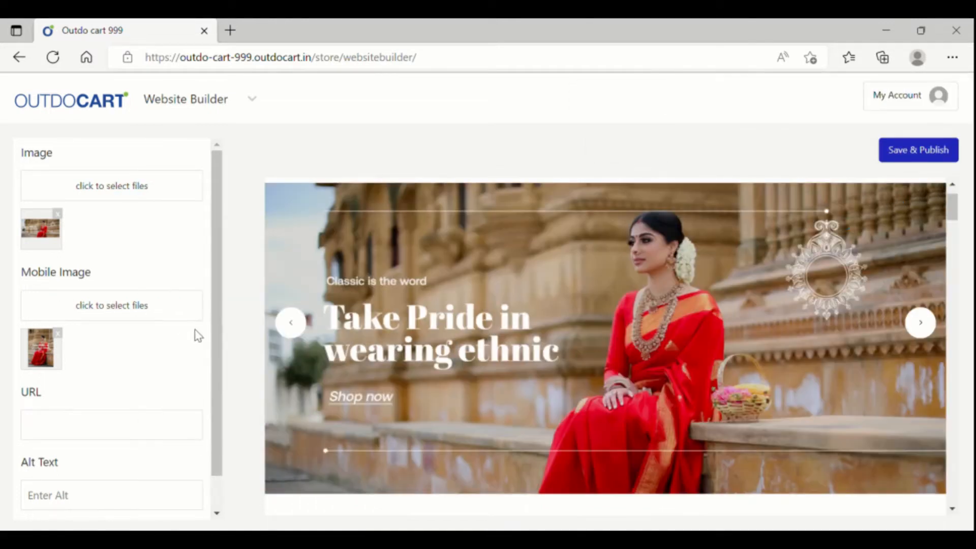
{"action": "scroll", "coordinate": [959, 213], "scroll_direction": "down", "scroll_amount": 5}
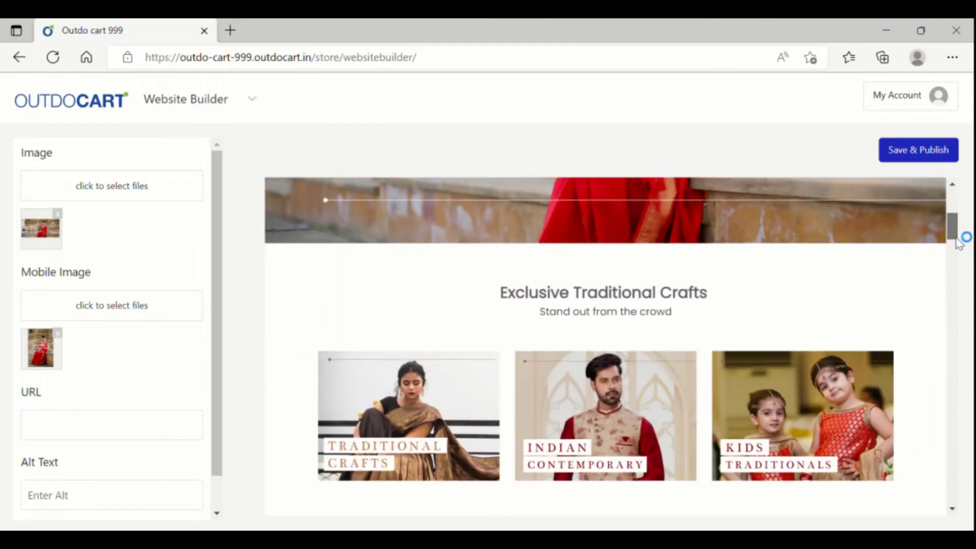
{"action": "left_click", "coordinate": [672, 316]}
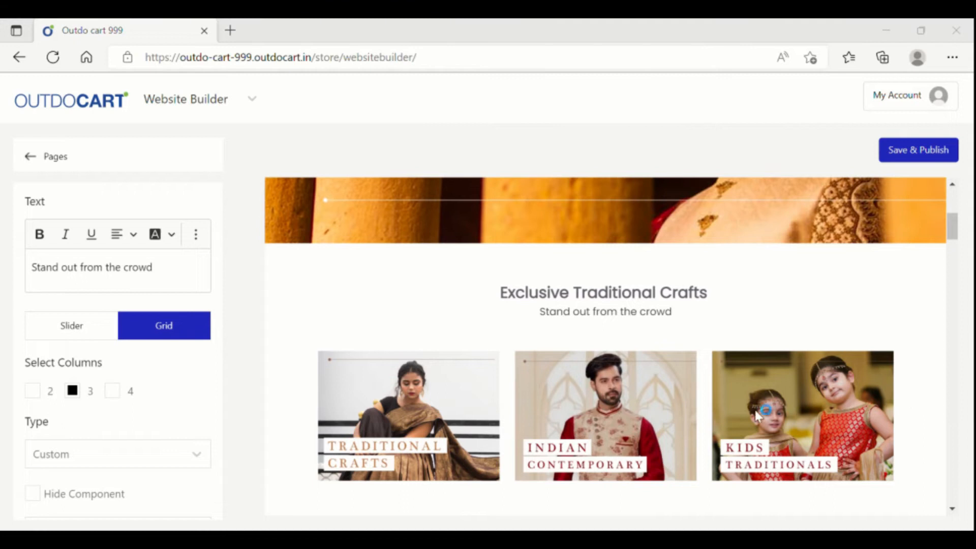
- Append ' - Upto 50% OFF' to the Exclusive Traditional Crafts heading
{"action": "scroll", "coordinate": [690, 372], "scroll_direction": "down", "scroll_amount": 1}
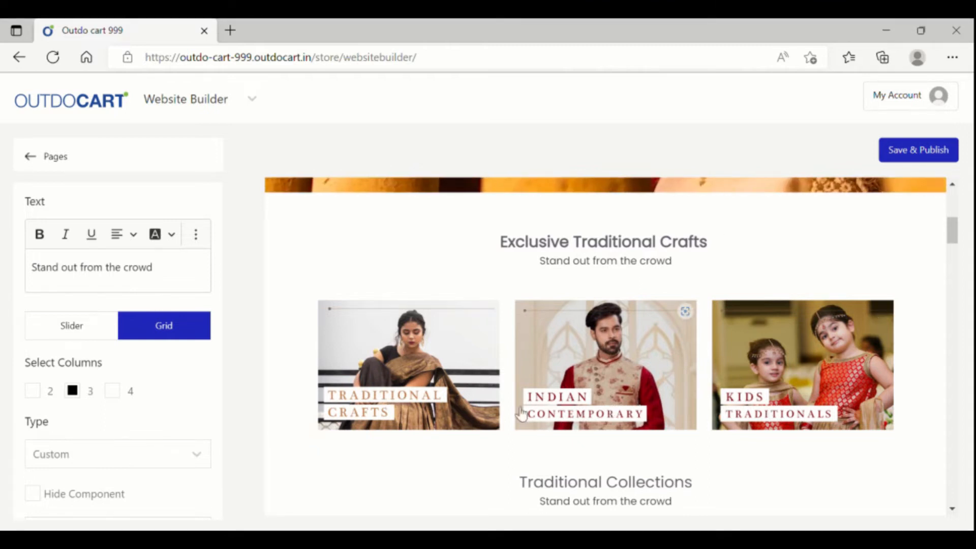
{"action": "left_click", "coordinate": [435, 386]}
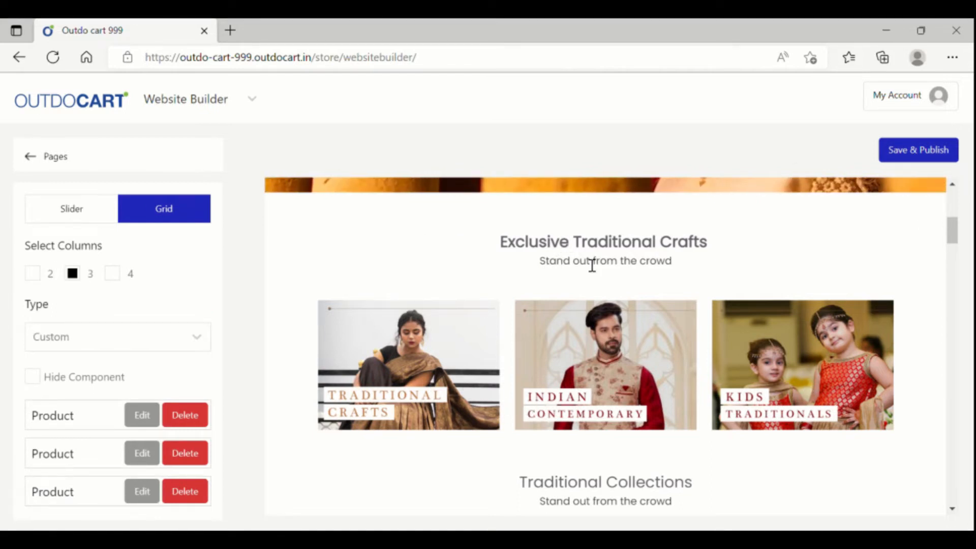
{"action": "left_click", "coordinate": [624, 244]}
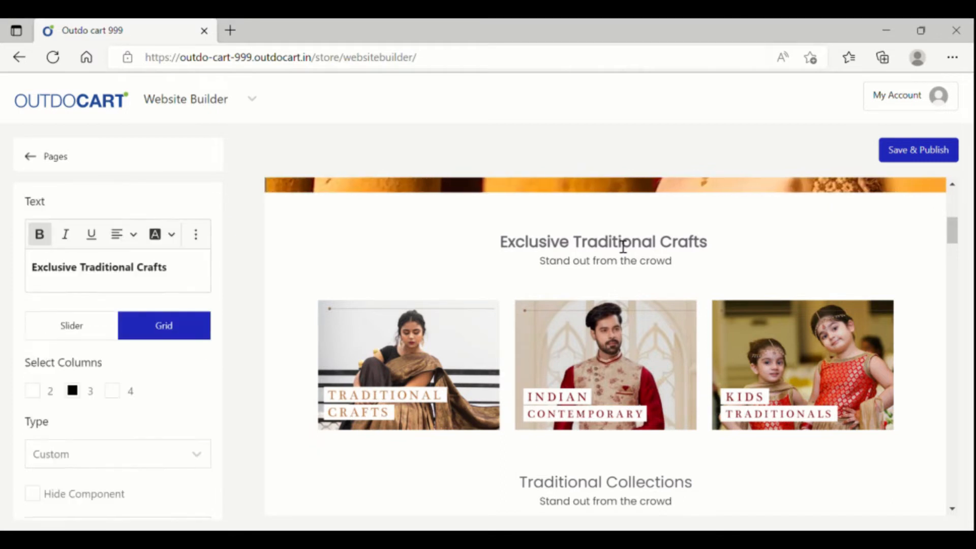
{"action": "left_click", "coordinate": [186, 278]}
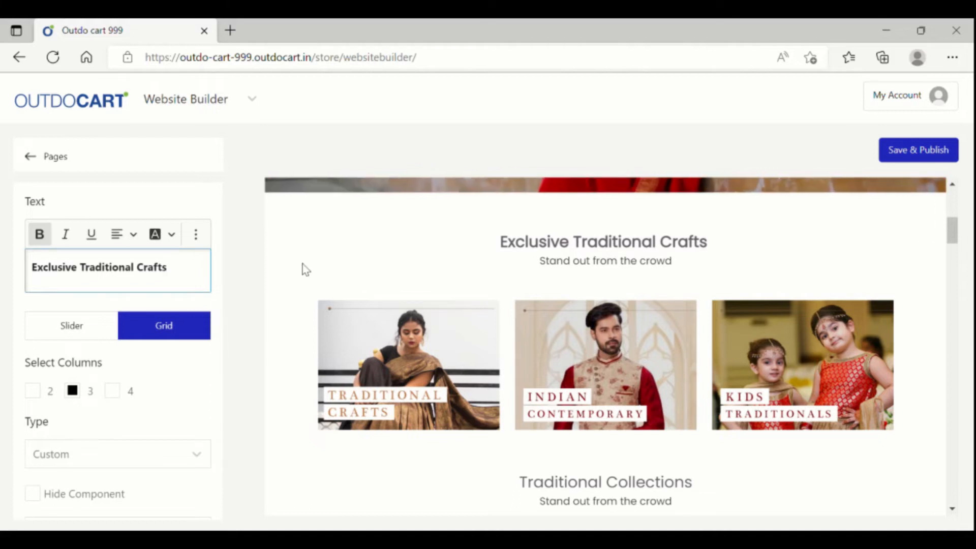
{"action": "type", "text": "-"}
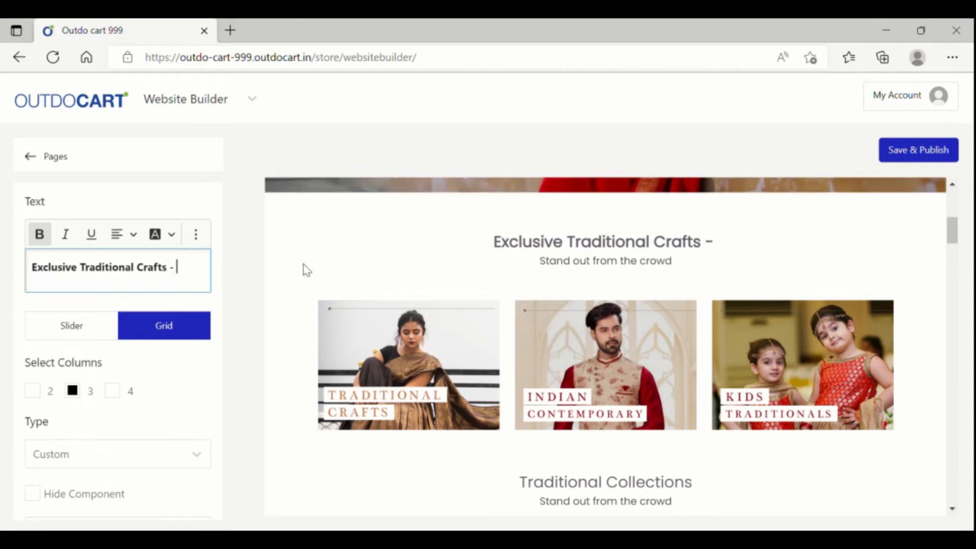
{"action": "type", "text": " Upt"}
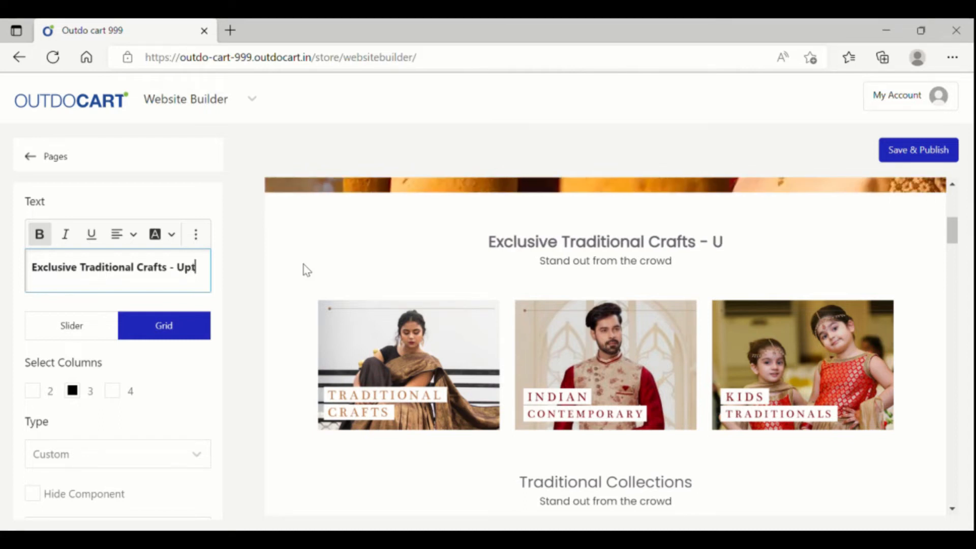
{"action": "type", "text": "o 50% OFF"}
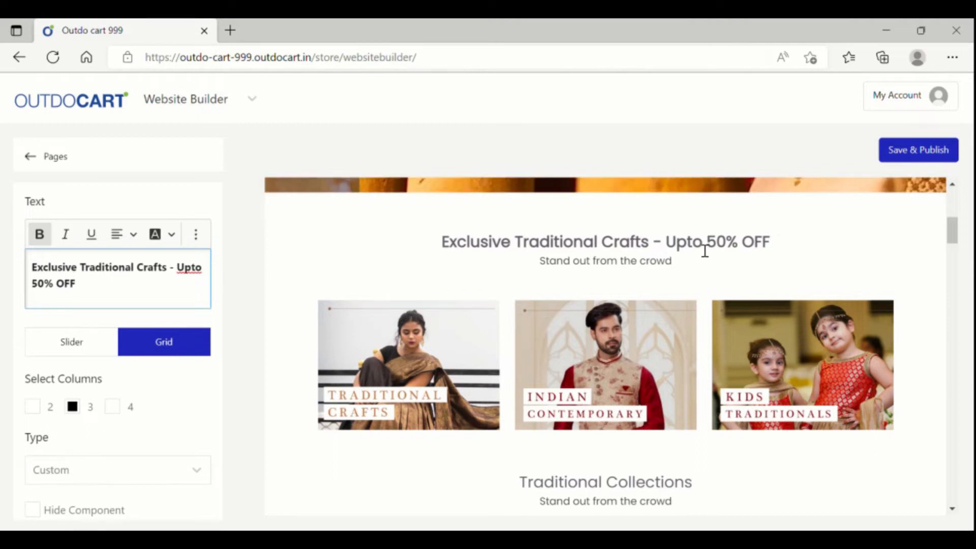
{"action": "left_click", "coordinate": [601, 273]}
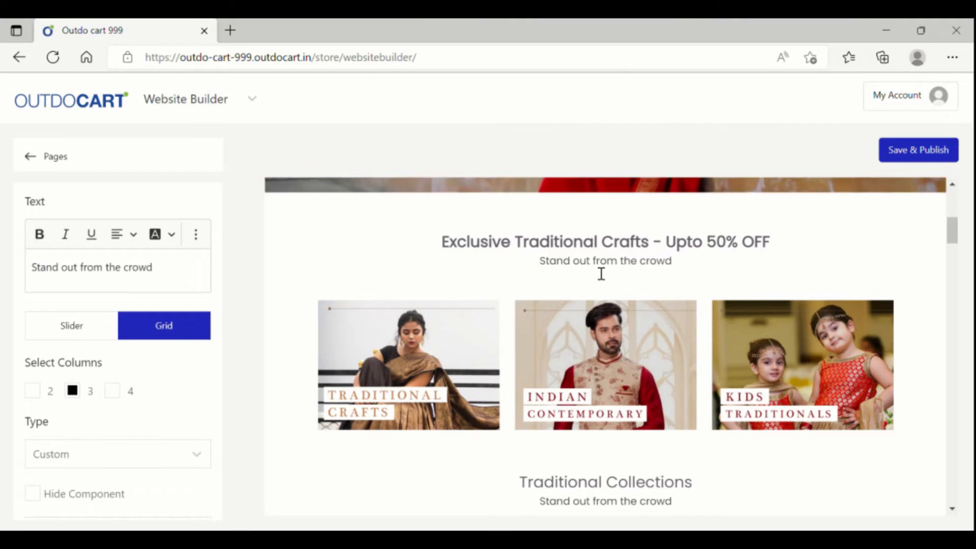
- Name the first crafts card 'Offer Valid For only Today' with price 'Starts 999 Only'
{"action": "left_click", "coordinate": [453, 364]}
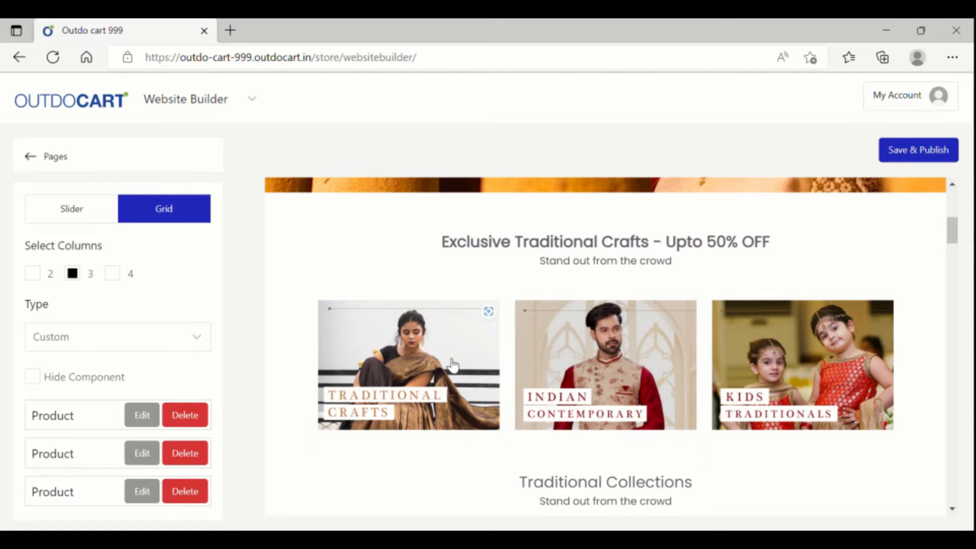
{"action": "scroll", "coordinate": [138, 375], "scroll_direction": "down", "scroll_amount": 1}
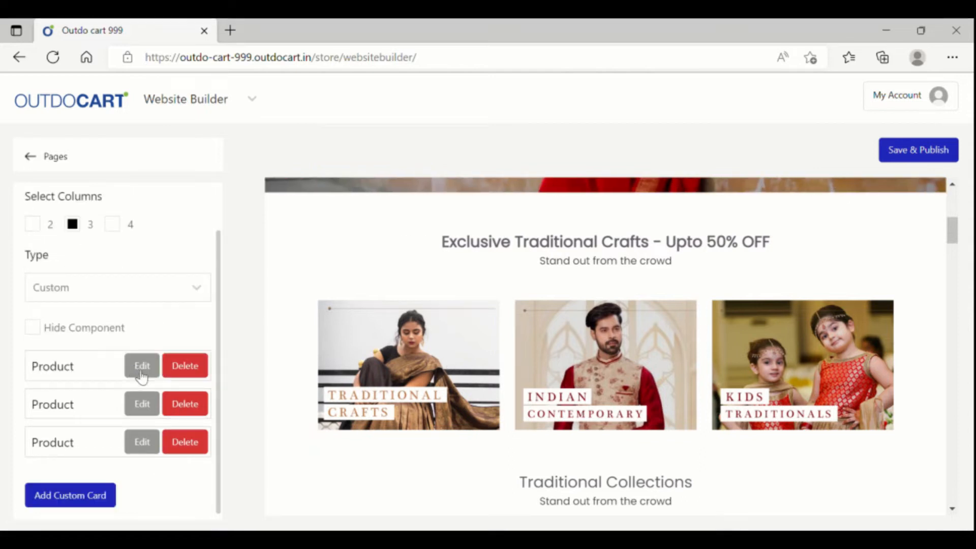
{"action": "left_click", "coordinate": [142, 375]}
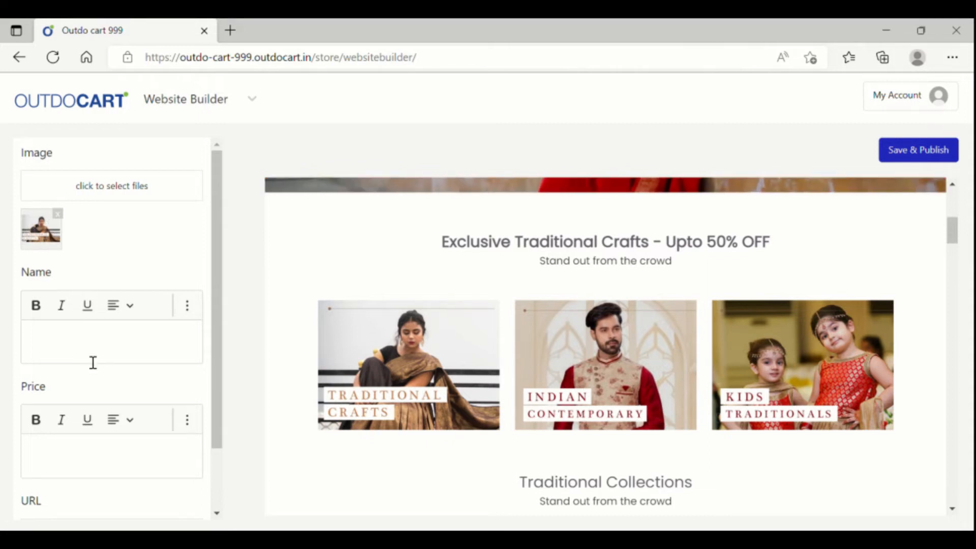
{"action": "left_click", "coordinate": [74, 464]}
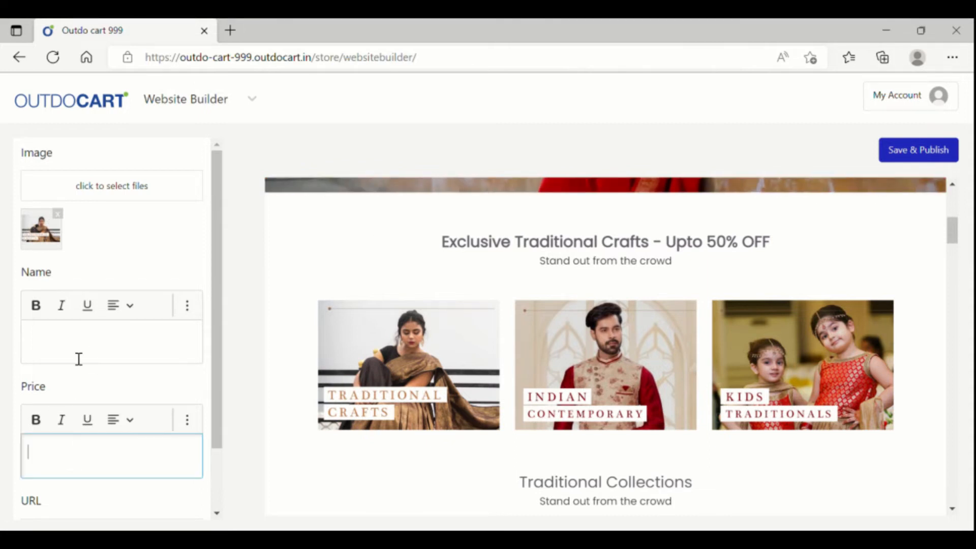
{"action": "type", "text": "99"}
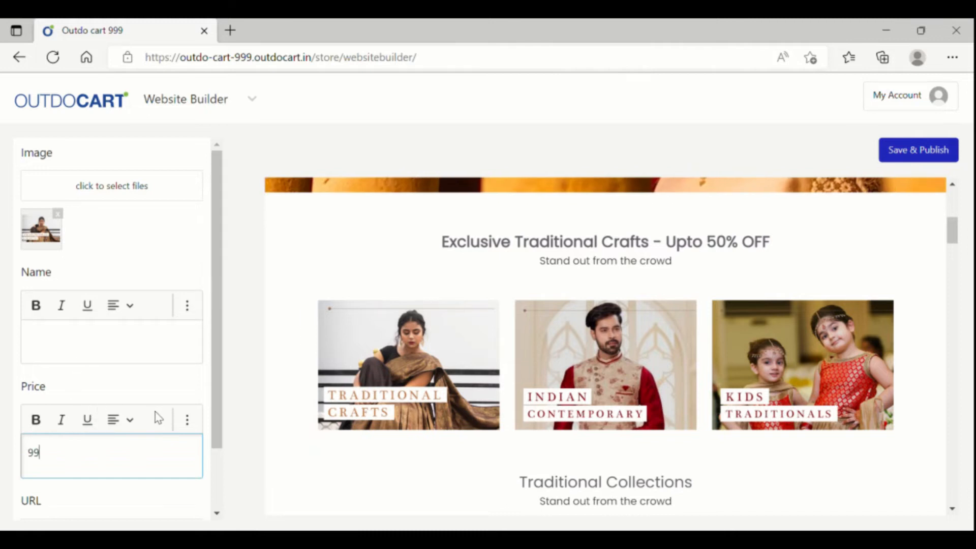
{"action": "type", "text": "9 Only"}
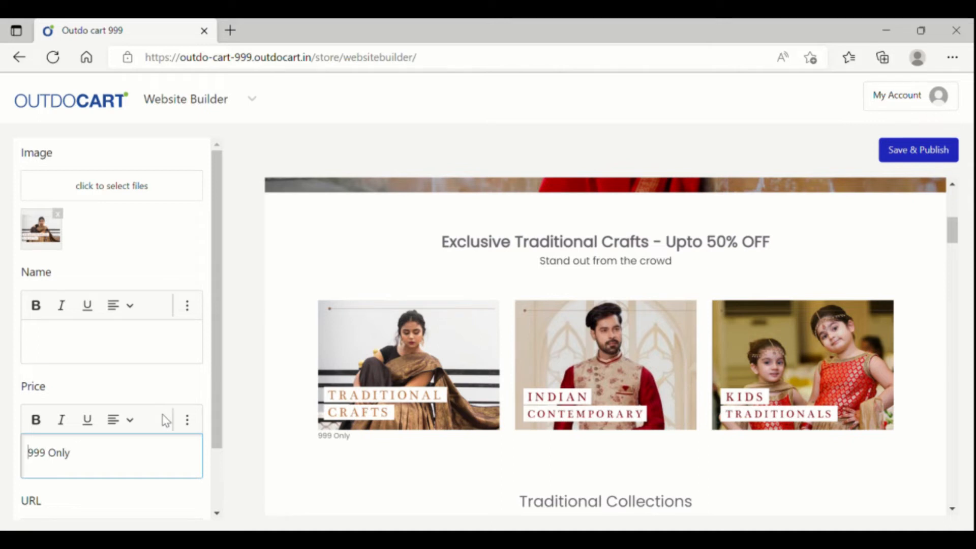
{"action": "type", "text": "Starts"}
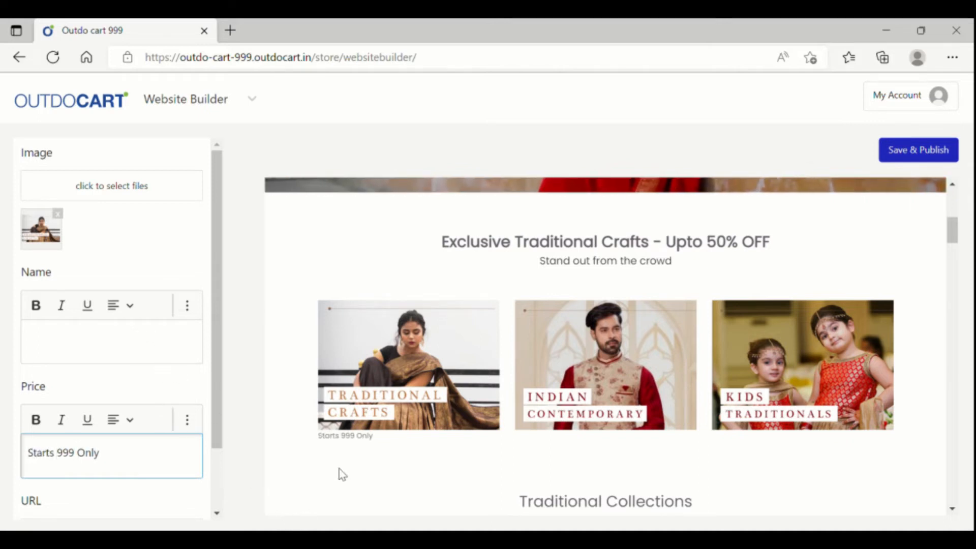
{"action": "left_click", "coordinate": [138, 347]}
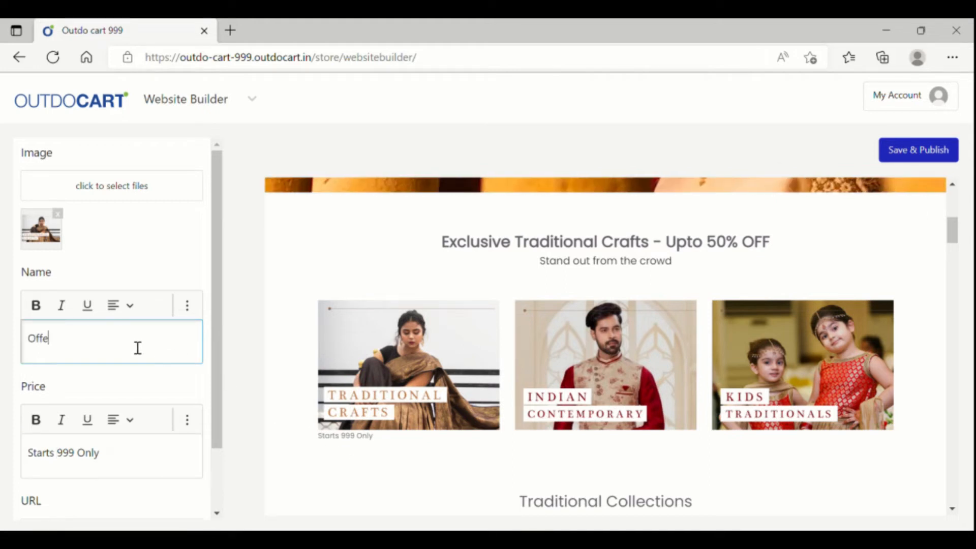
{"action": "type", "text": "Offer Valid For"}
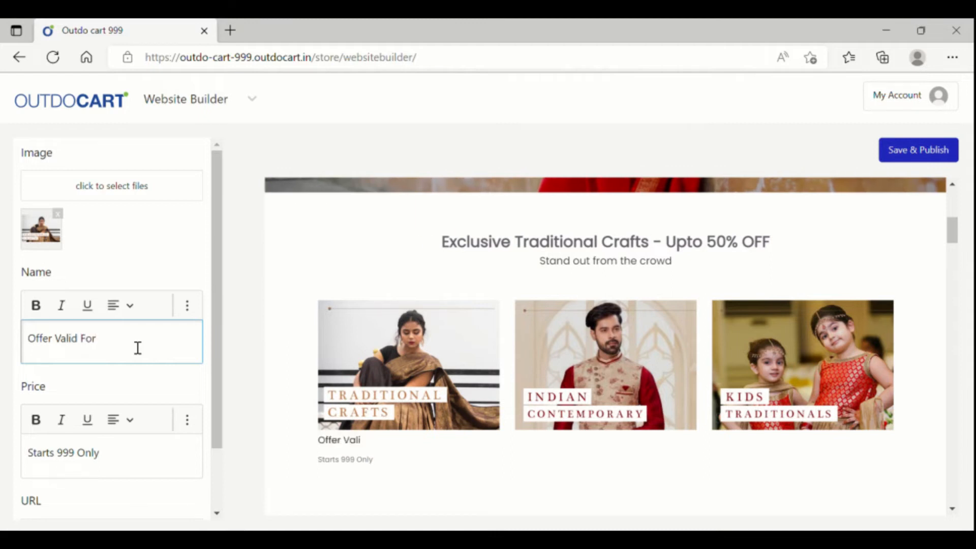
{"action": "type", "text": " only Today"}
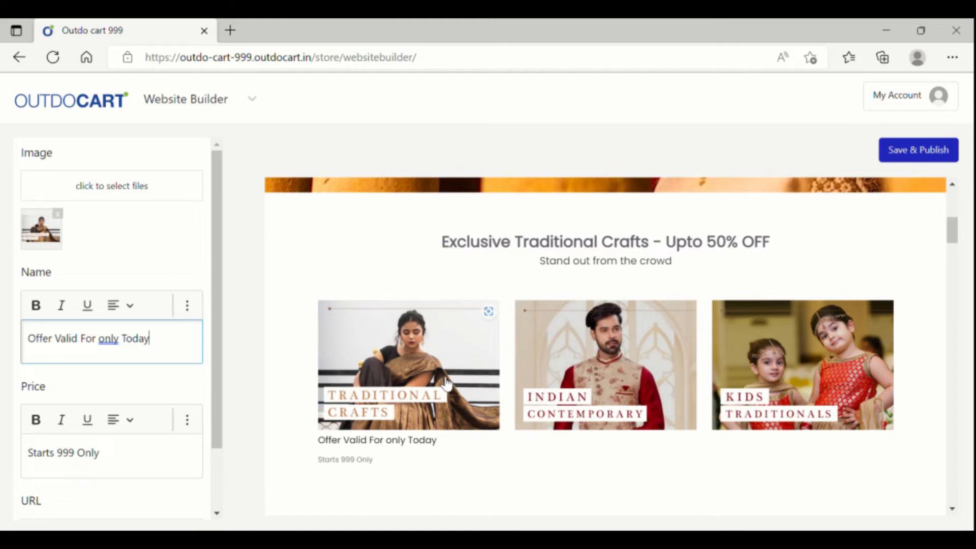
{"action": "left_click_drag", "start_coordinate": [206, 435], "coordinate": [150, 471]}
- Copy the blue polo shirt's product page URL from the live store into the card's link field
{"action": "left_click", "coordinate": [250, 99]}
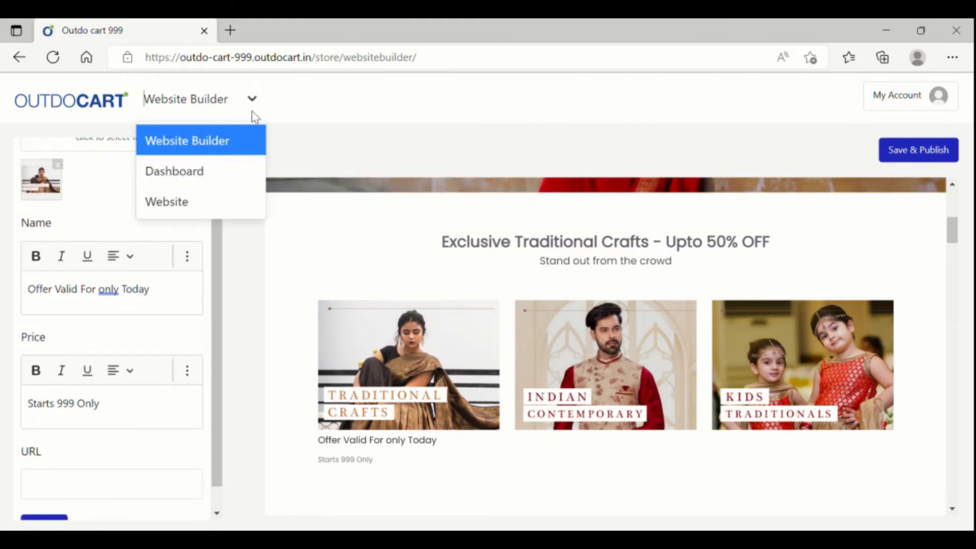
{"action": "left_click", "coordinate": [241, 200]}
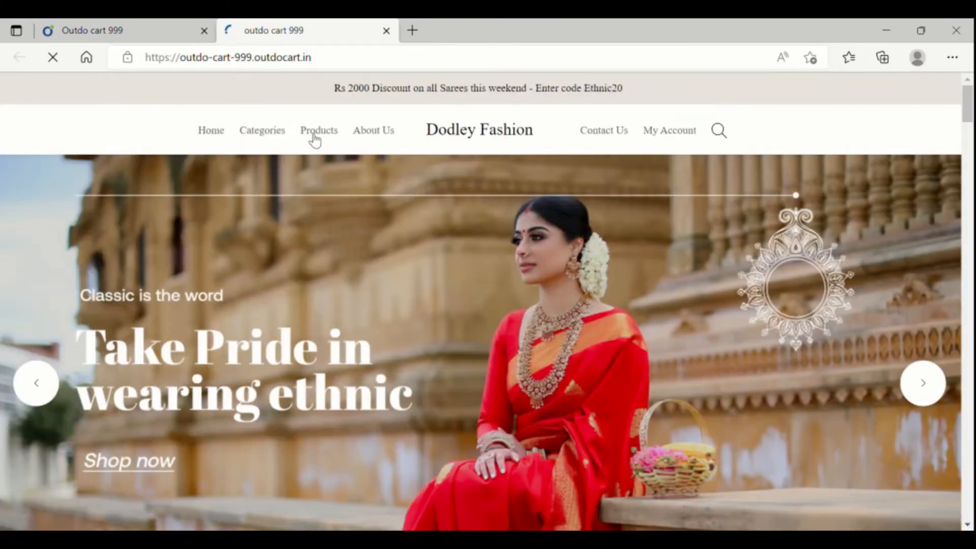
{"action": "left_click", "coordinate": [318, 131]}
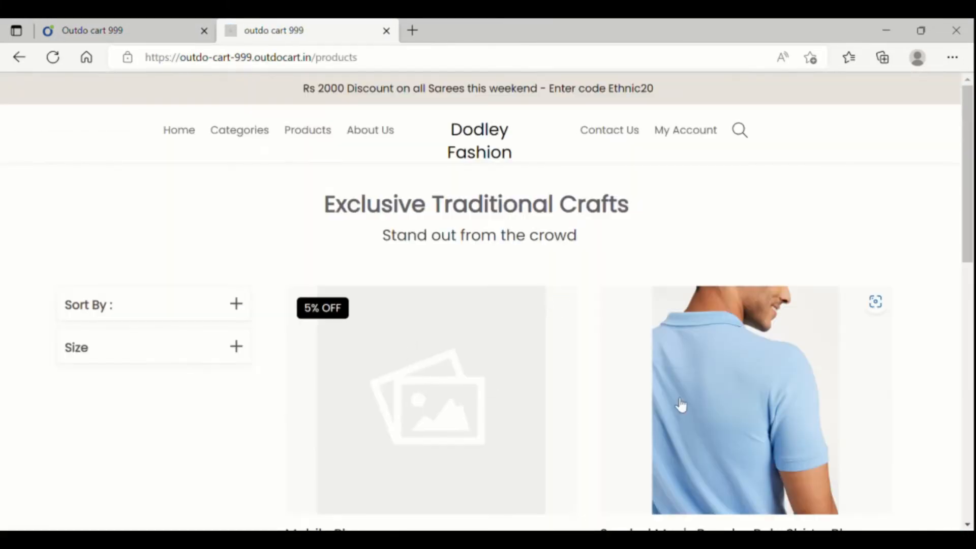
{"action": "left_click", "coordinate": [681, 405]}
{"action": "left_click", "coordinate": [252, 65]}
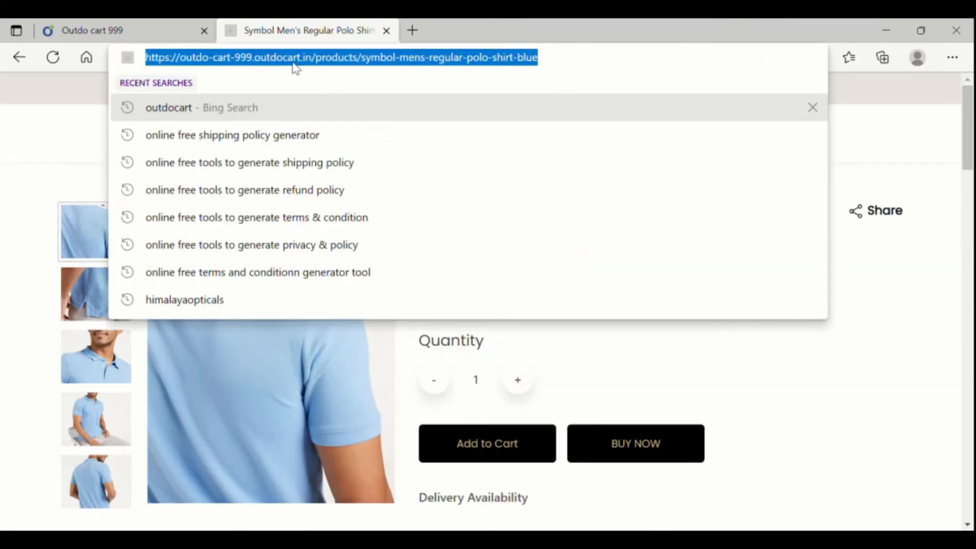
{"action": "left_click", "coordinate": [96, 31]}
{"action": "left_click", "coordinate": [88, 498]}
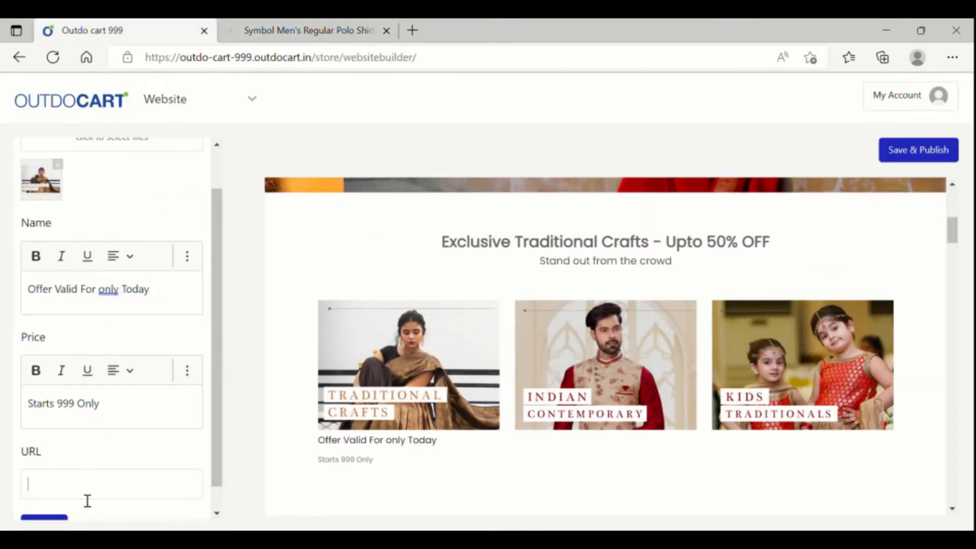
{"action": "key", "text": "ctrl+v"}
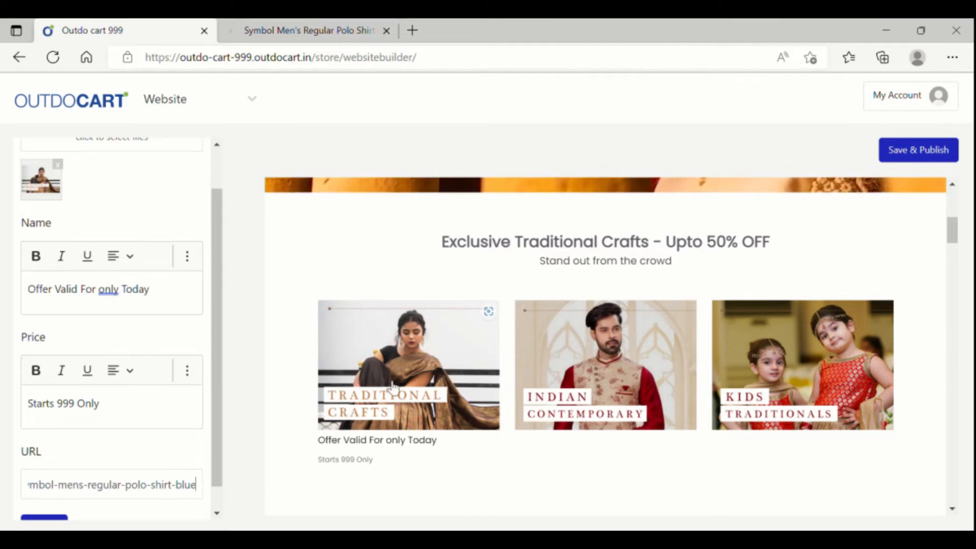
- Close the product tab and Save & Publish the card changes
{"action": "left_click", "coordinate": [306, 20]}
{"action": "left_click", "coordinate": [387, 30]}
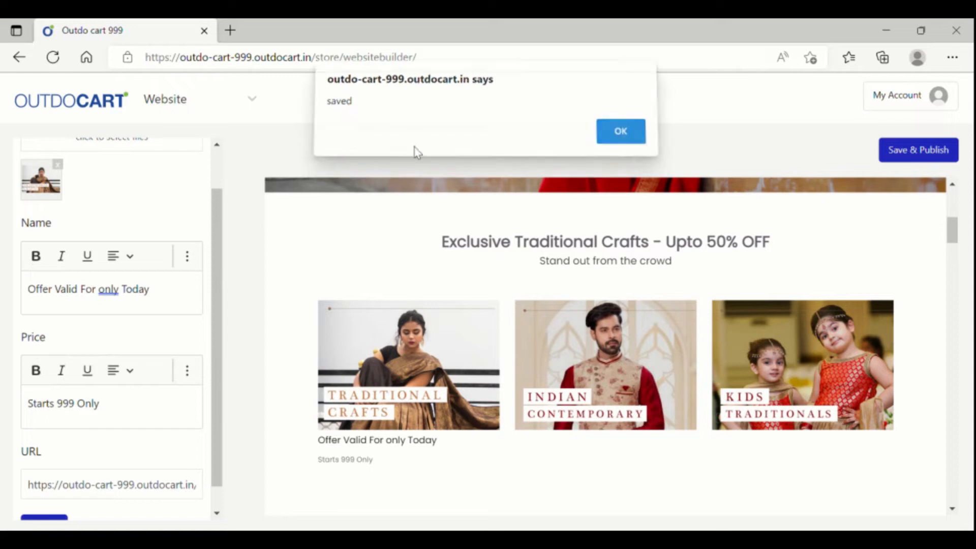
{"action": "key", "text": "Return"}
{"action": "left_click", "coordinate": [212, 109]}
- Confirm on the live store that the Traditional Crafts card opens the polo shirt page
{"action": "left_click", "coordinate": [229, 200]}
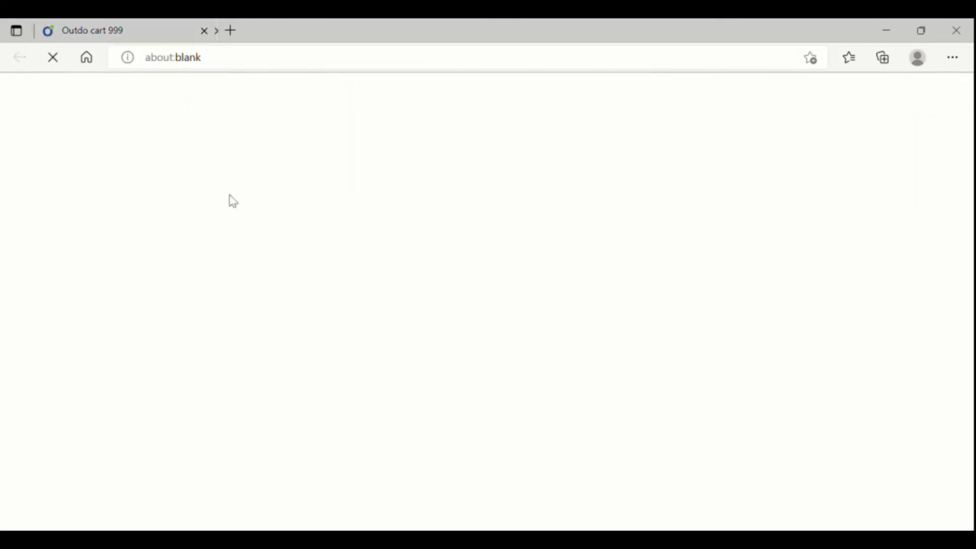
{"action": "scroll", "coordinate": [435, 231], "scroll_direction": "down", "scroll_amount": 10}
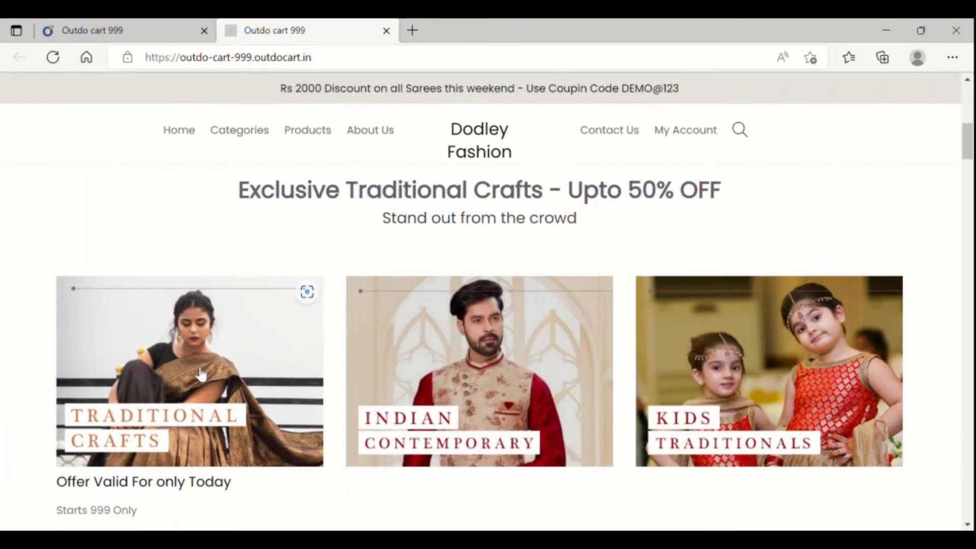
{"action": "left_click", "coordinate": [201, 375]}
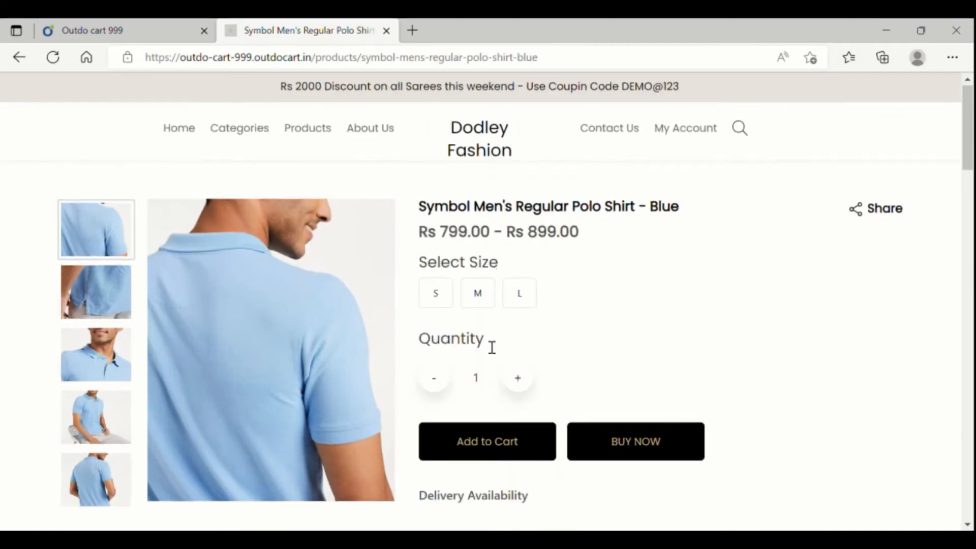
{"action": "scroll", "coordinate": [483, 344], "scroll_direction": "down", "scroll_amount": 8}
{"action": "left_click", "coordinate": [80, 28]}
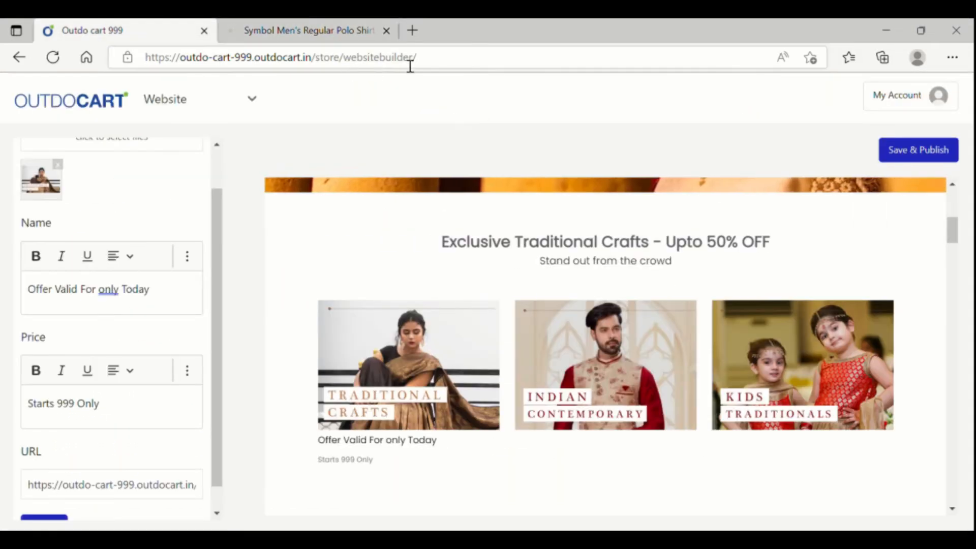
- Close the live product tab and cancel the card editor back to the card list
{"action": "left_click", "coordinate": [387, 31]}
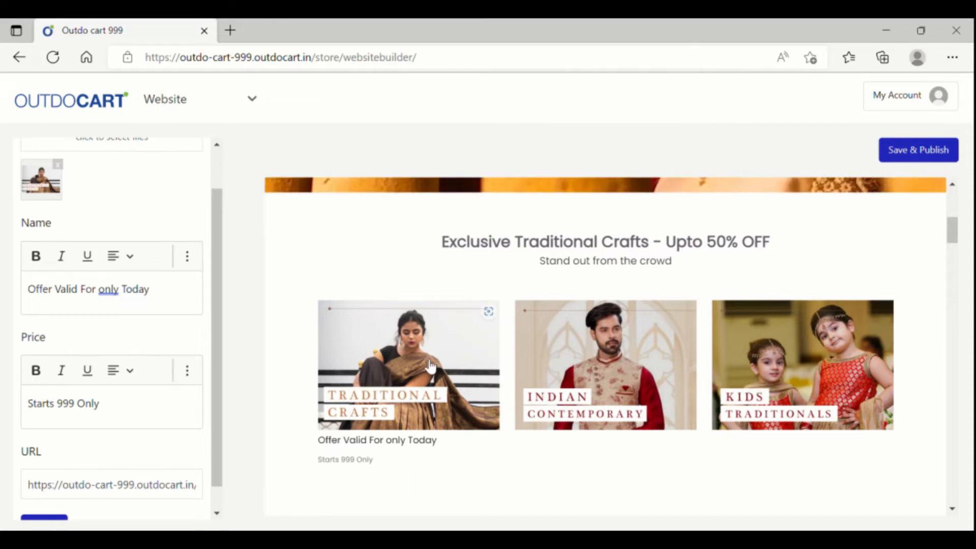
{"action": "scroll", "coordinate": [211, 447], "scroll_direction": "down", "scroll_amount": 1}
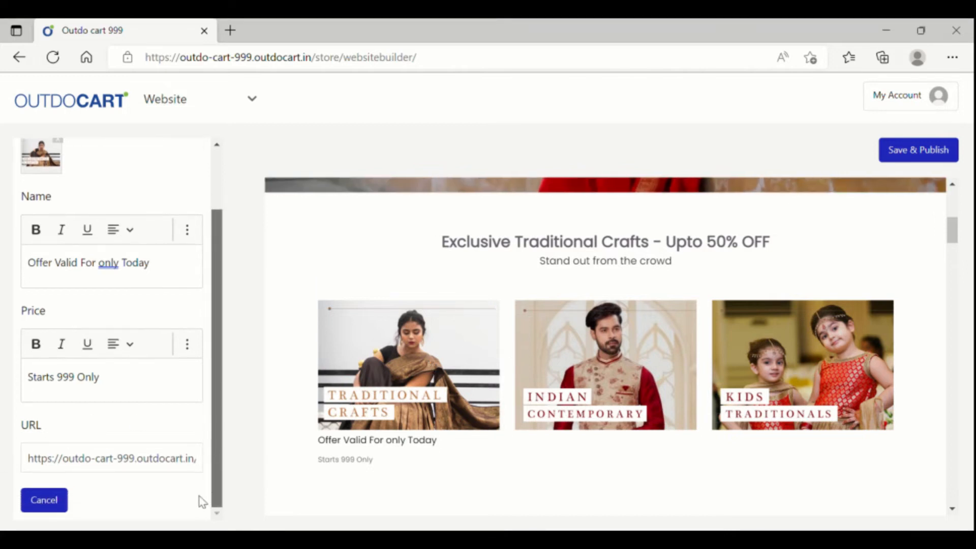
{"action": "left_click", "coordinate": [56, 503]}
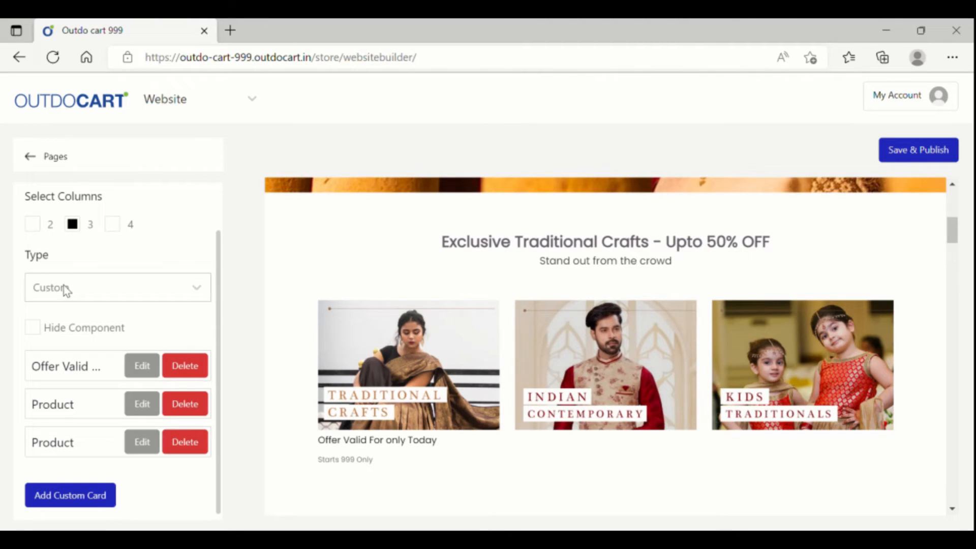
- Set the section type to Category with hand-picked Cloth, Pants and T-shirts categories
{"action": "scroll", "coordinate": [65, 289], "scroll_direction": "up", "scroll_amount": 1}
{"action": "left_click", "coordinate": [124, 338]}
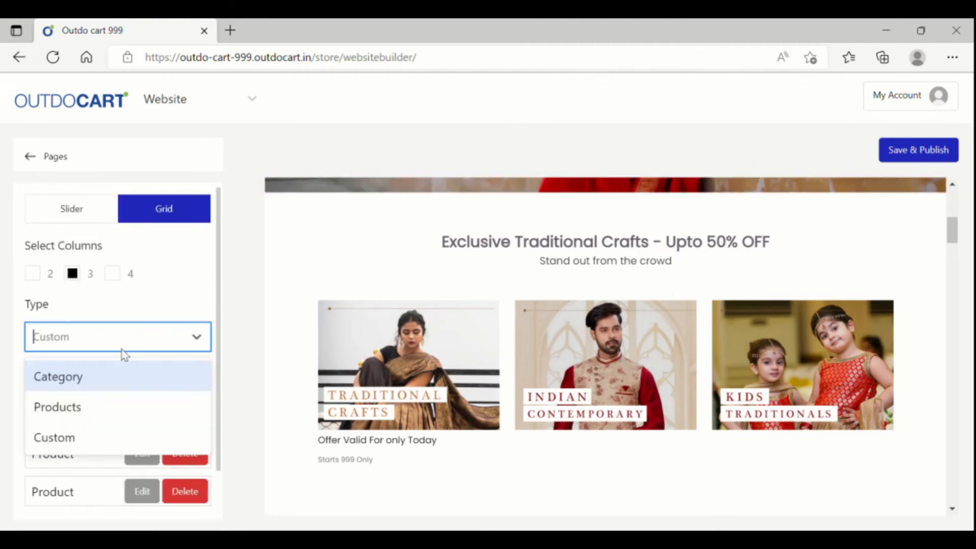
{"action": "left_click", "coordinate": [107, 385]}
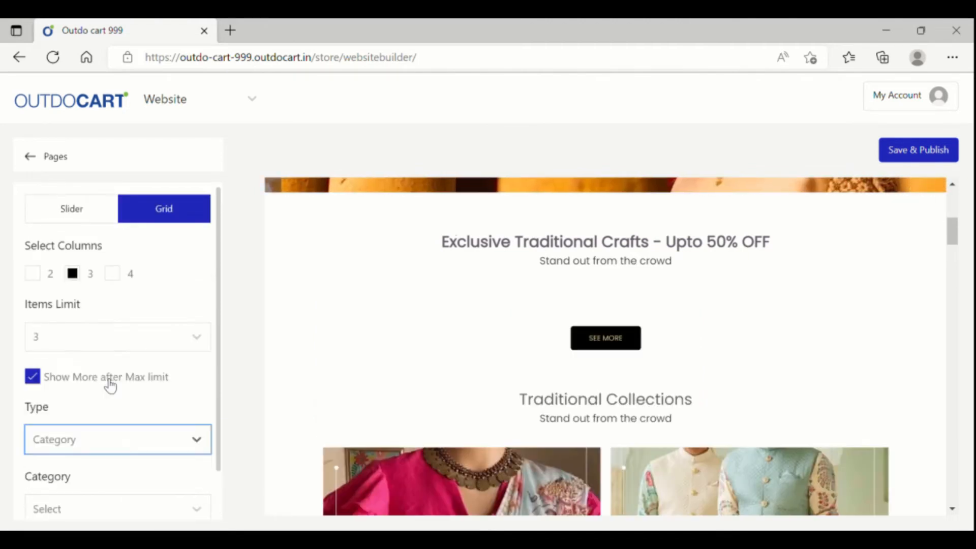
{"action": "scroll", "coordinate": [98, 440], "scroll_direction": "down", "scroll_amount": 2}
{"action": "left_click", "coordinate": [92, 416]}
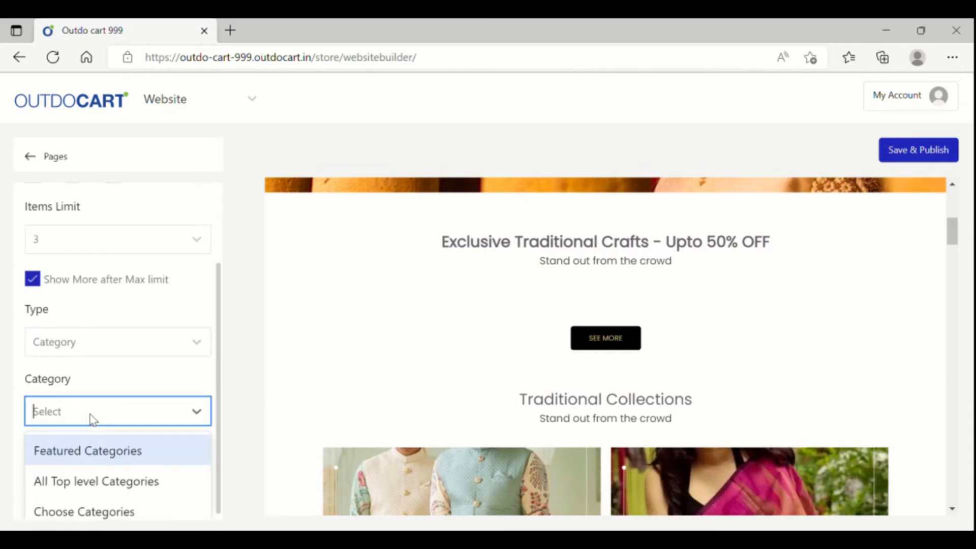
{"action": "left_click", "coordinate": [109, 512]}
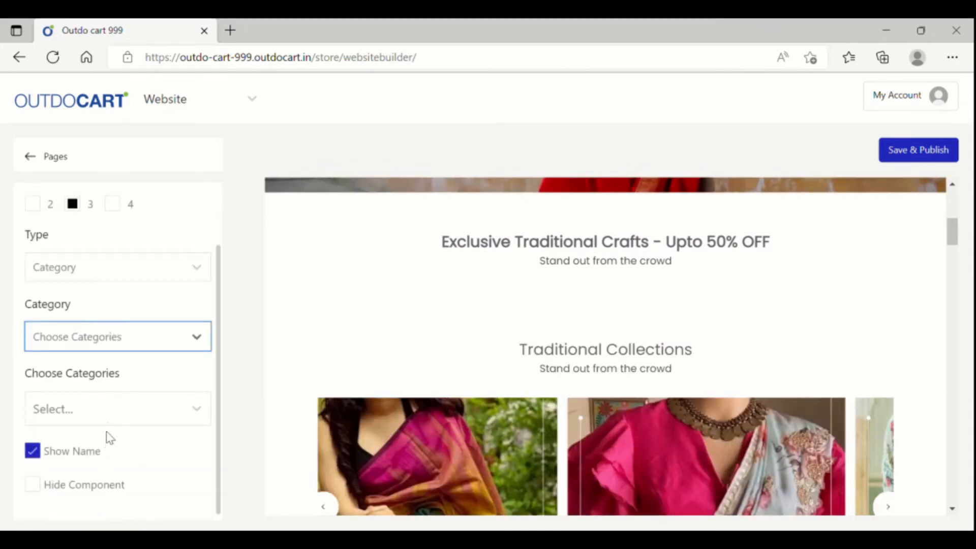
{"action": "left_click", "coordinate": [114, 415]}
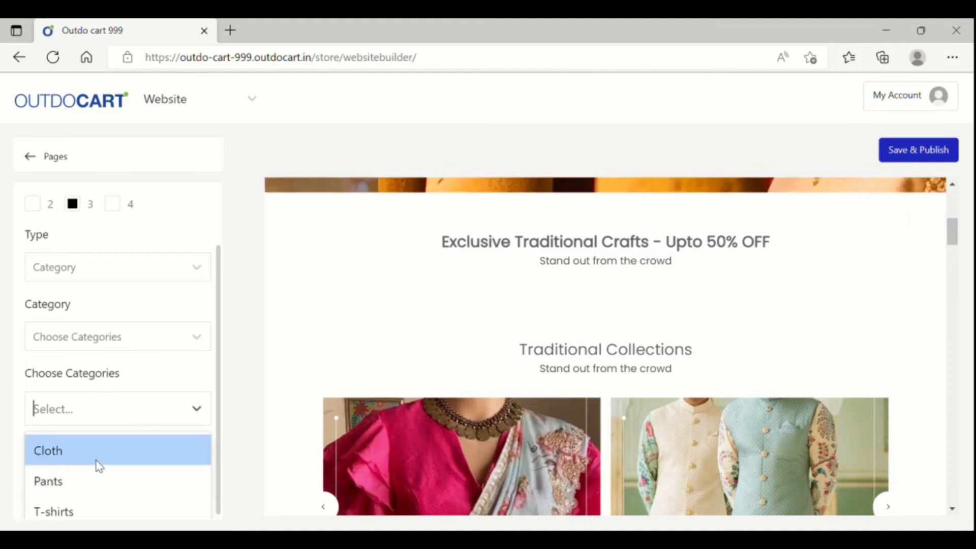
{"action": "left_click", "coordinate": [95, 460]}
{"action": "left_click", "coordinate": [94, 456]}
{"action": "left_click", "coordinate": [102, 453]}
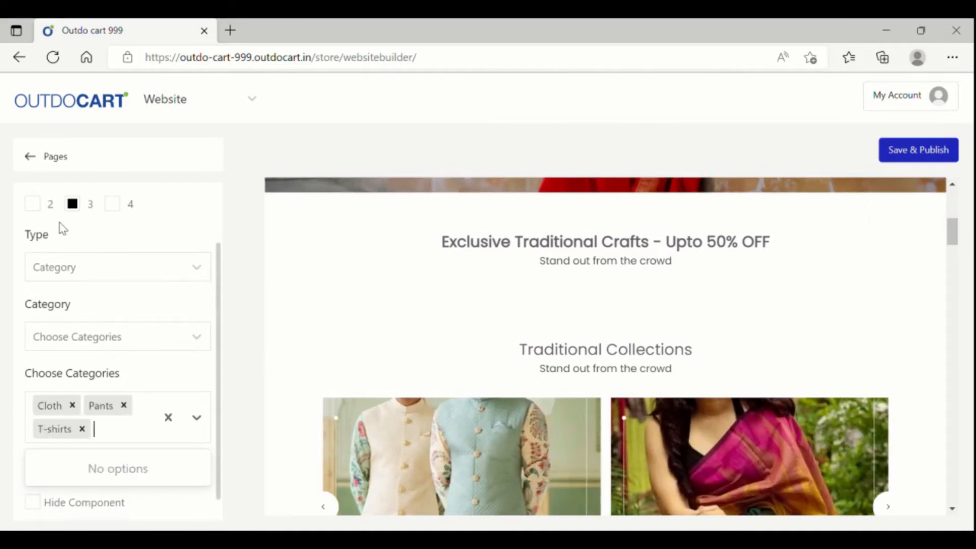
- Save & Publish the category section and open the live store website
{"action": "left_click", "coordinate": [910, 151]}
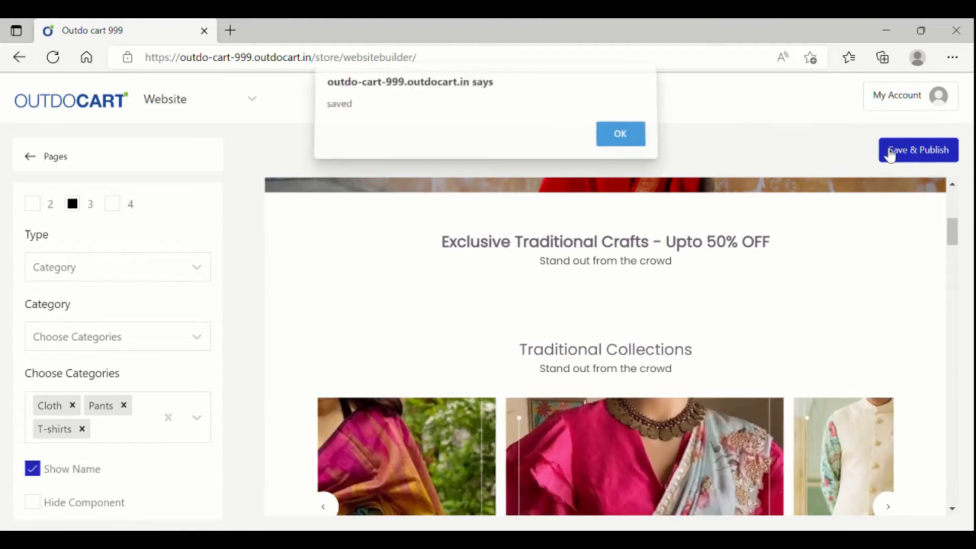
{"action": "left_click", "coordinate": [619, 141]}
{"action": "left_click", "coordinate": [168, 101]}
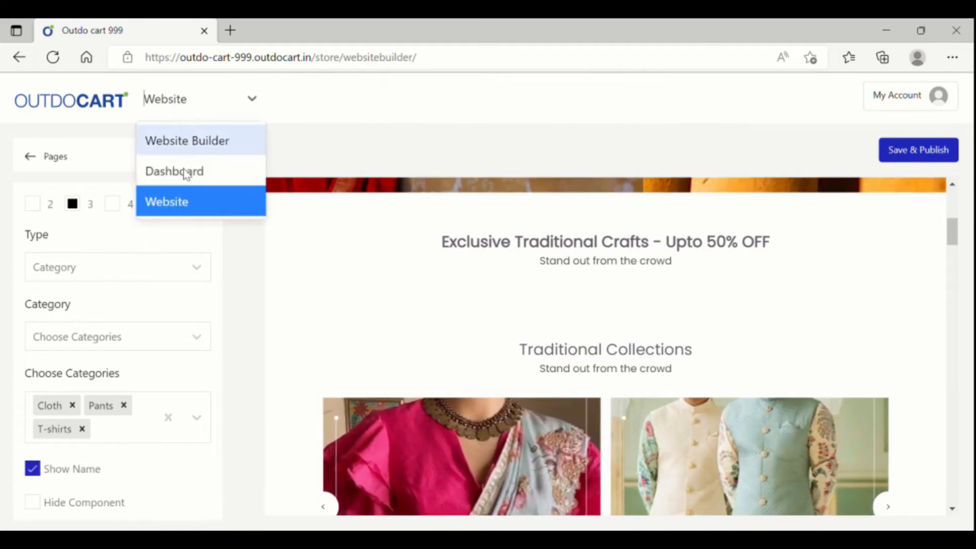
{"action": "left_click", "coordinate": [168, 202]}
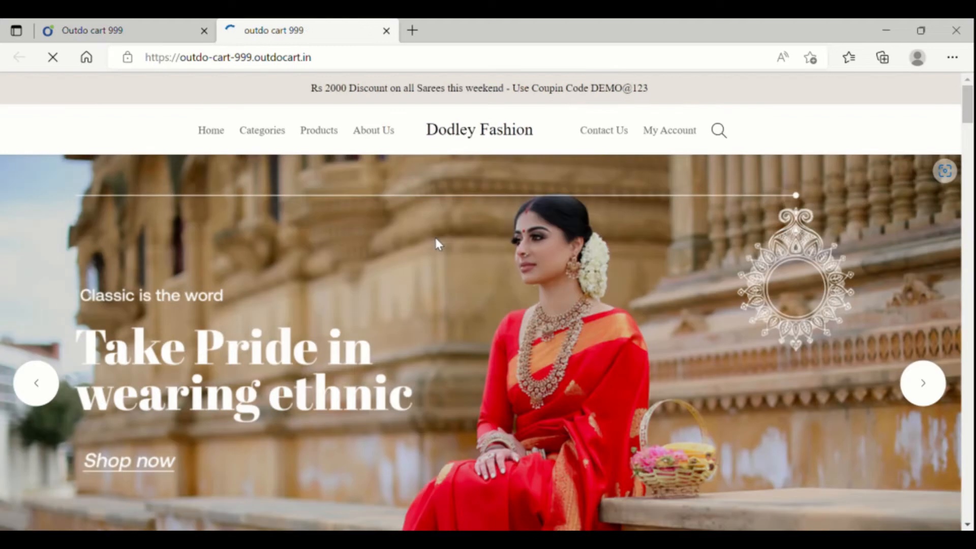
{"action": "scroll", "coordinate": [438, 244], "scroll_direction": "down", "scroll_amount": 3}
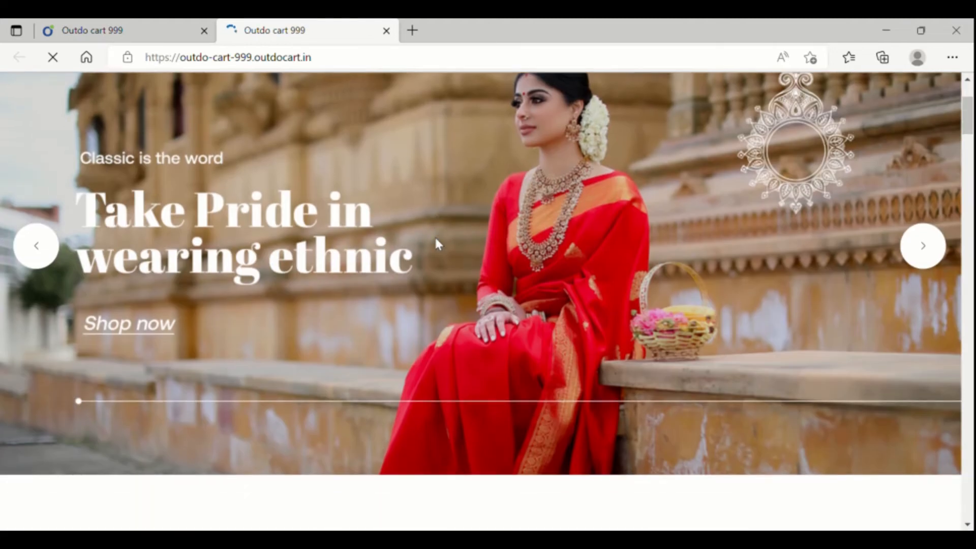
- Scroll the live store to see the Cloth, Pants and T-shirts category cards, then return to the builder
{"action": "scroll", "coordinate": [438, 244], "scroll_direction": "down", "scroll_amount": 7}
{"action": "scroll", "coordinate": [437, 244], "scroll_direction": "down", "scroll_amount": 4}
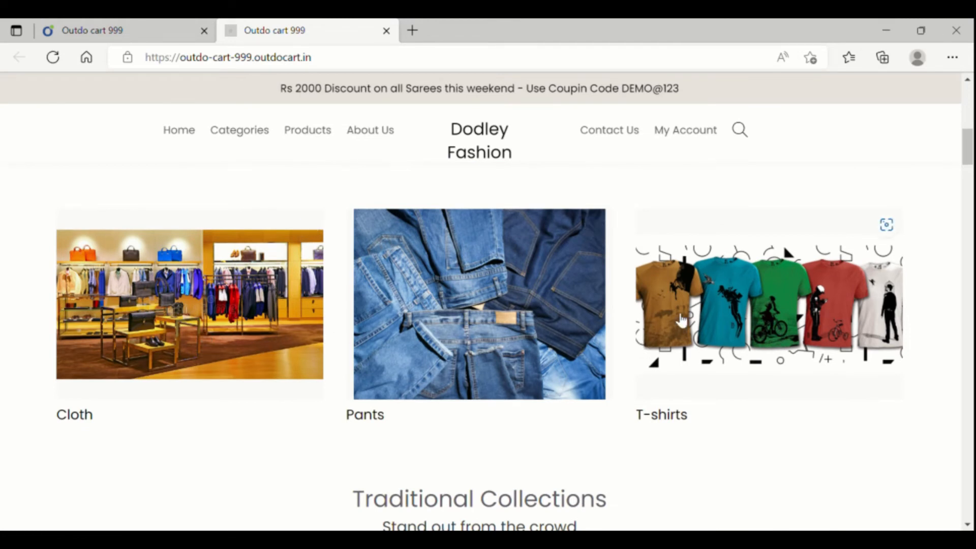
{"action": "left_click", "coordinate": [125, 29]}
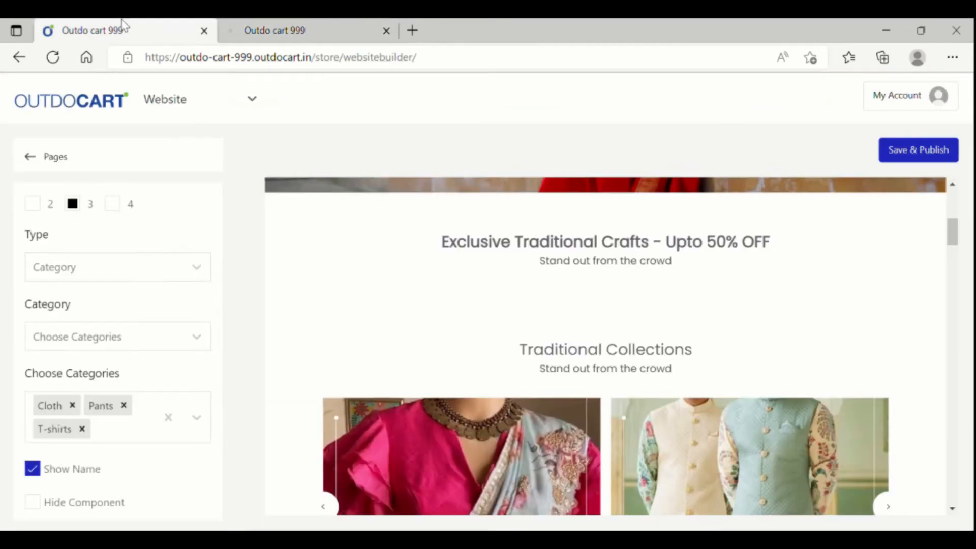
{"action": "left_click", "coordinate": [142, 264]}
- Show Handpicked Products in the crafts section: Mobile Phone and Symbol Men's Regular Polo Shirt - Blue
{"action": "left_click", "coordinate": [121, 338]}
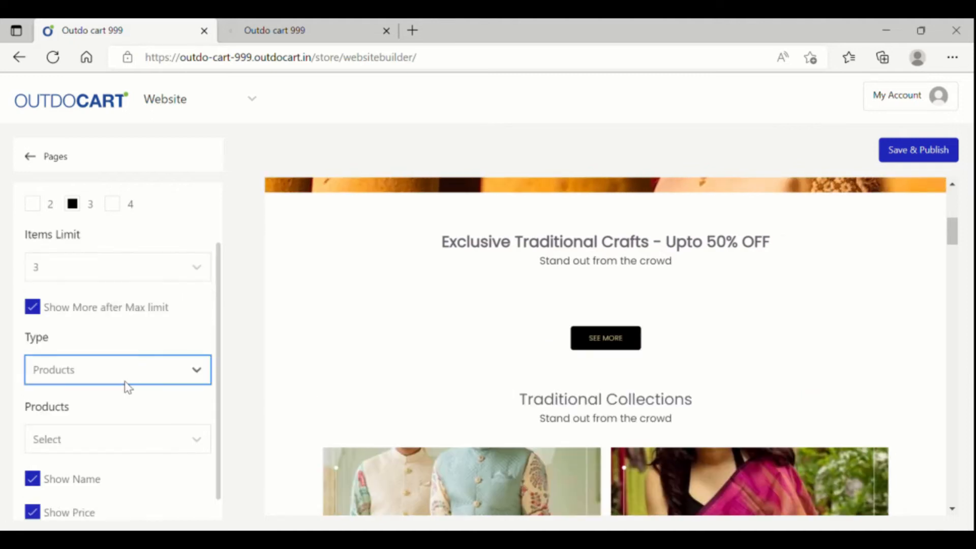
{"action": "left_click", "coordinate": [118, 437]}
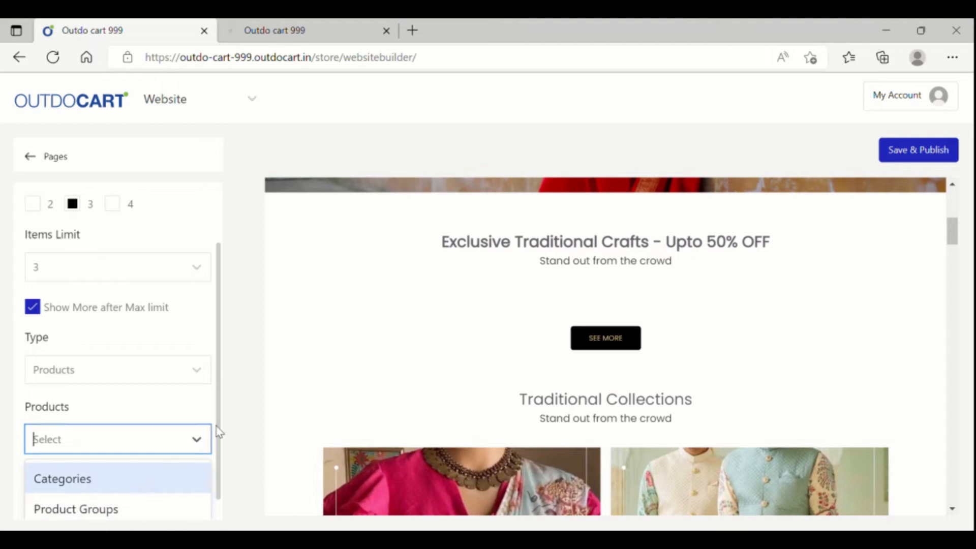
{"action": "scroll", "coordinate": [219, 457], "scroll_direction": "down", "scroll_amount": 3}
{"action": "left_click", "coordinate": [100, 319]}
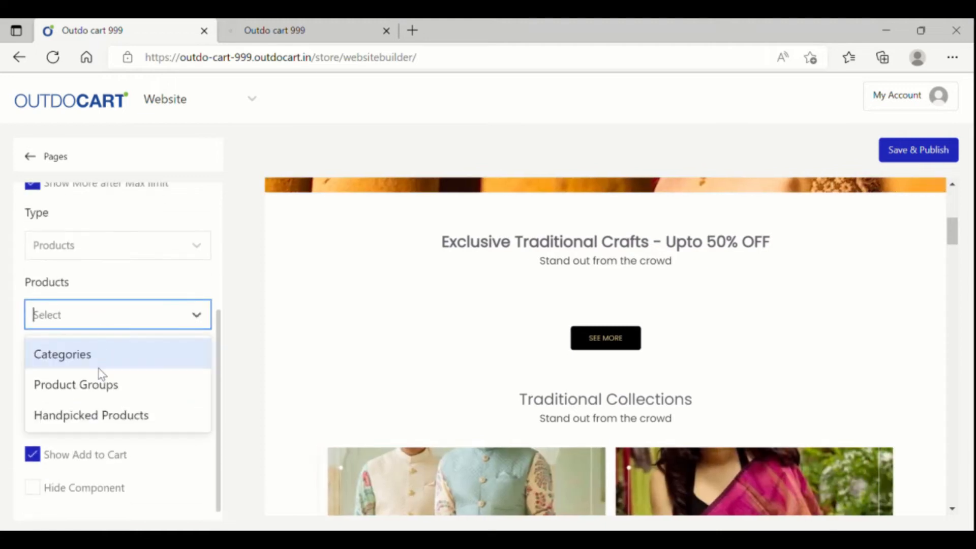
{"action": "left_click", "coordinate": [105, 416]}
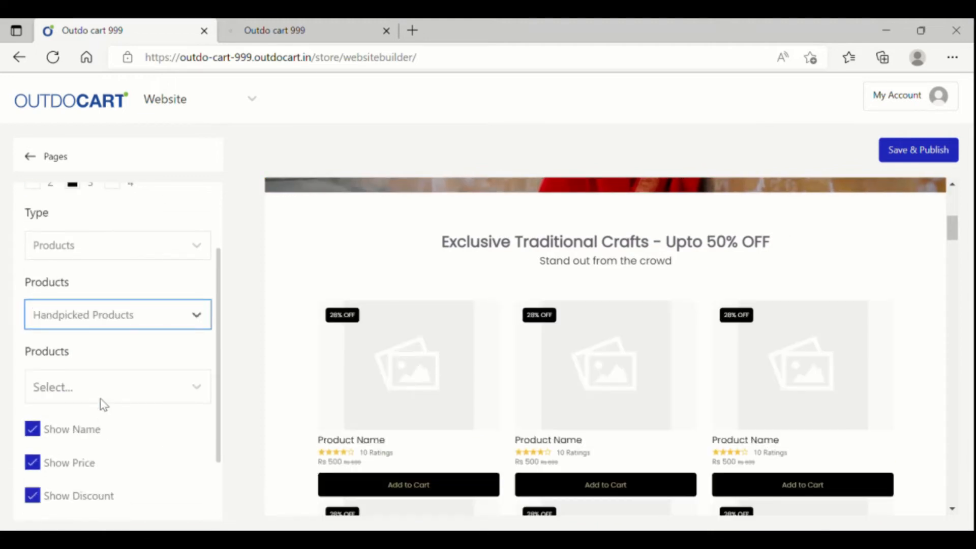
{"action": "left_click", "coordinate": [102, 399]}
{"action": "left_click", "coordinate": [108, 437]}
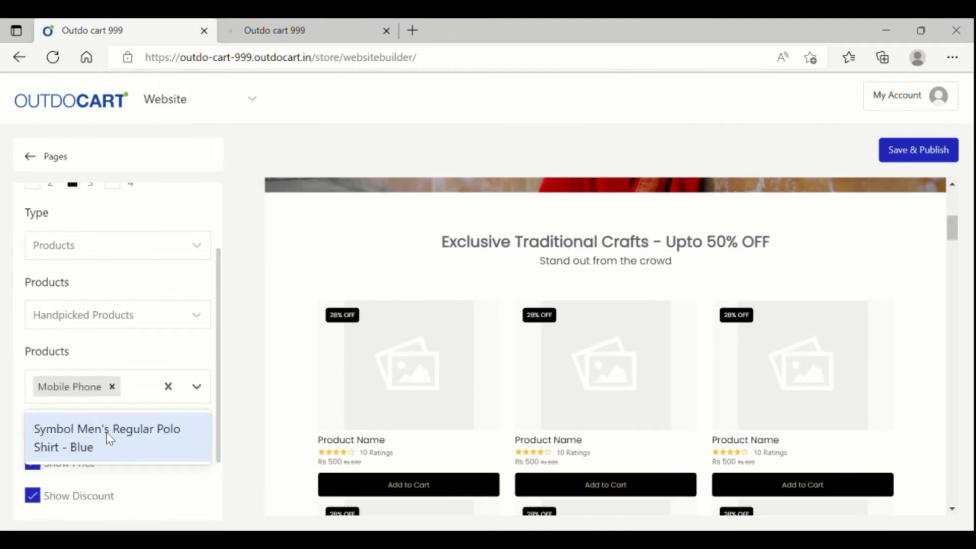
{"action": "left_click", "coordinate": [112, 443]}
{"action": "left_click", "coordinate": [215, 509]}
- Save and publish the site changes and confirm the saved message
{"action": "scroll", "coordinate": [127, 483], "scroll_direction": "down", "scroll_amount": 3}
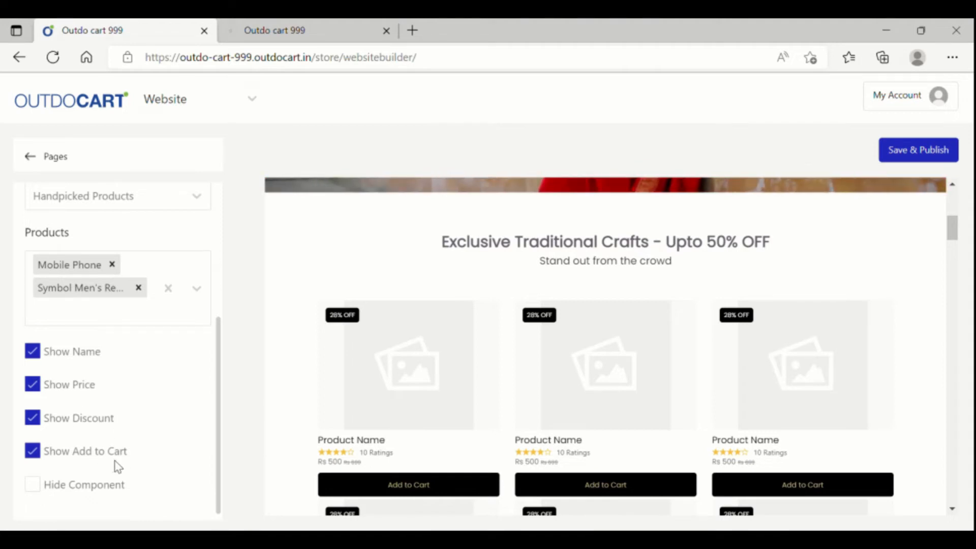
{"action": "left_click", "coordinate": [918, 153]}
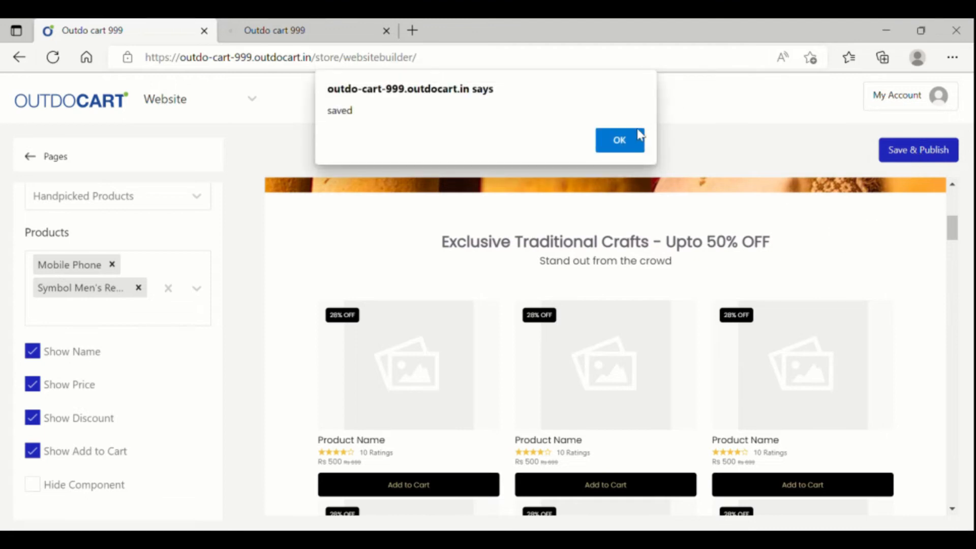
{"action": "left_click", "coordinate": [636, 151]}
{"action": "left_click", "coordinate": [243, 36]}
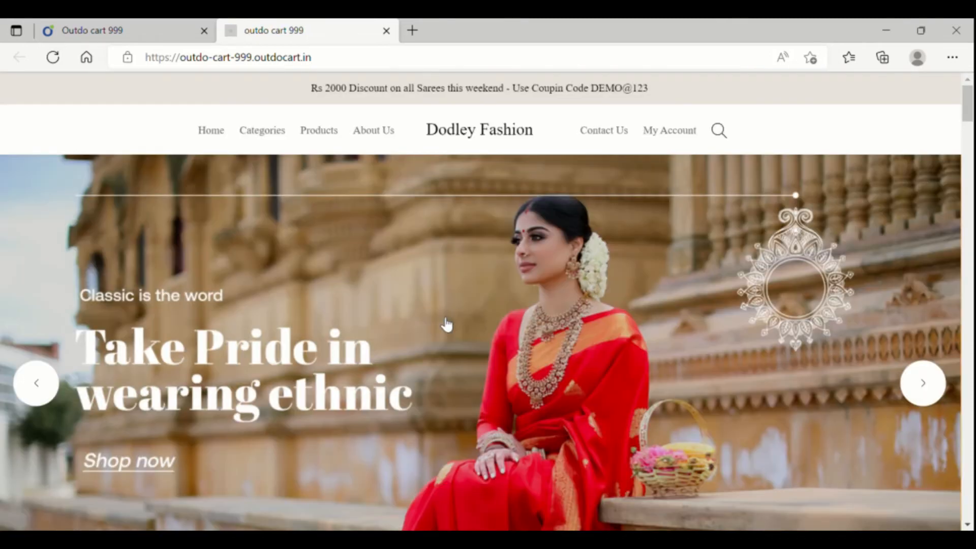
- Check the Mobile Phone and blue polo cards on the live home page and open the Mobile Phone product page
{"action": "scroll", "coordinate": [446, 325], "scroll_direction": "down", "scroll_amount": 10}
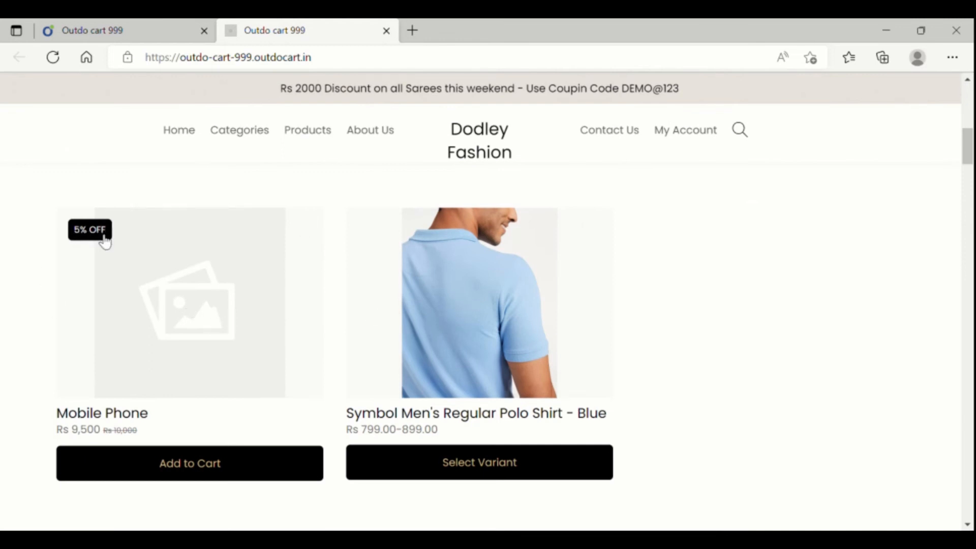
{"action": "left_click", "coordinate": [203, 330]}
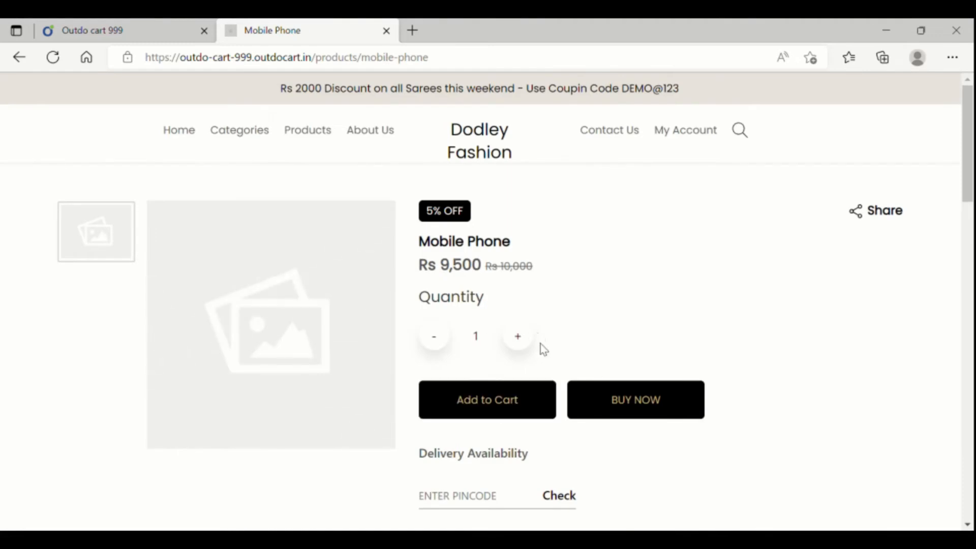
{"action": "scroll", "coordinate": [538, 365], "scroll_direction": "down", "scroll_amount": 10}
{"action": "scroll", "coordinate": [534, 356], "scroll_direction": "up", "scroll_amount": 10}
{"action": "left_click", "coordinate": [130, 30]}
- Switch the Exclusive Traditional Crafts section's content type to Custom
{"action": "scroll", "coordinate": [441, 375], "scroll_direction": "up", "scroll_amount": 2}
{"action": "scroll", "coordinate": [440, 375], "scroll_direction": "down", "scroll_amount": 2}
{"action": "scroll", "coordinate": [441, 374], "scroll_direction": "down", "scroll_amount": 3}
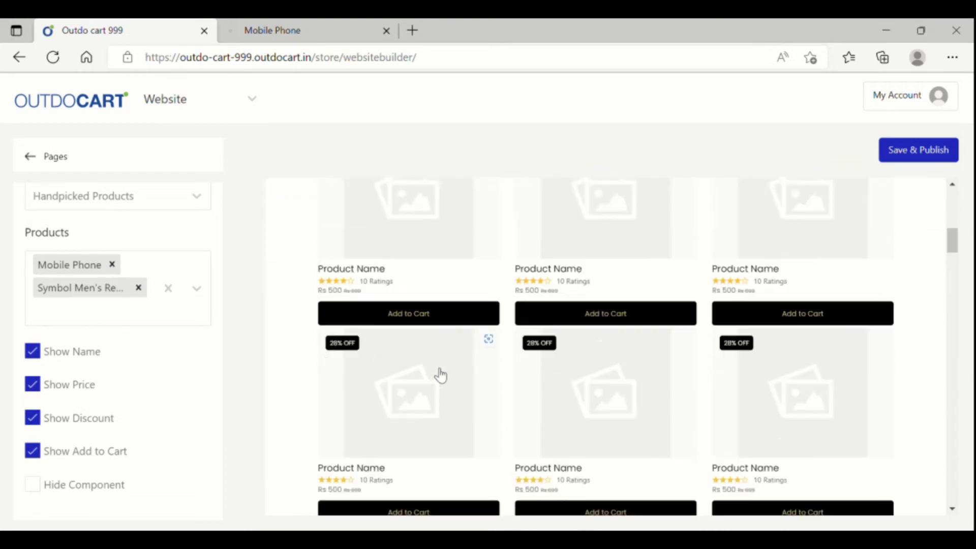
{"action": "scroll", "coordinate": [631, 312], "scroll_direction": "up", "scroll_amount": 2}
{"action": "scroll", "coordinate": [166, 285], "scroll_direction": "up", "scroll_amount": 4}
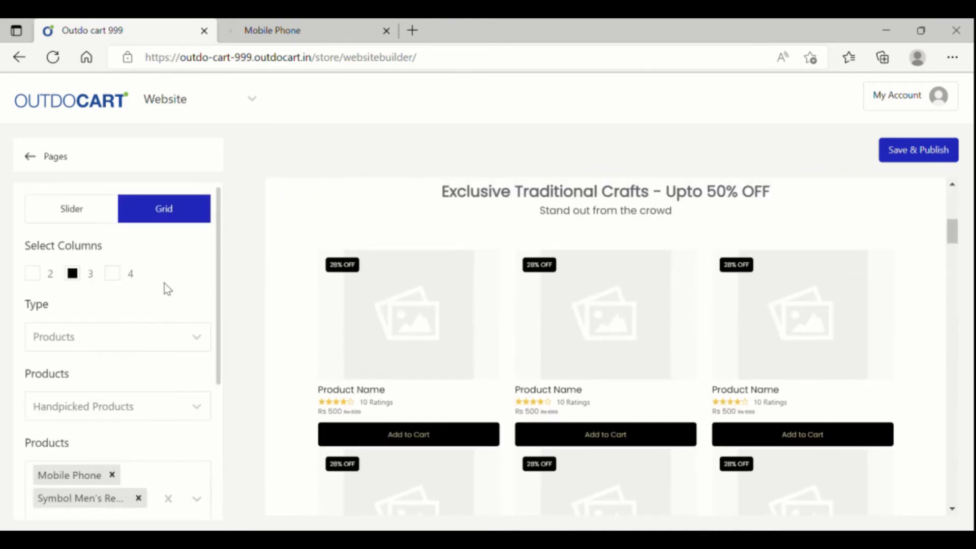
{"action": "left_click", "coordinate": [147, 349]}
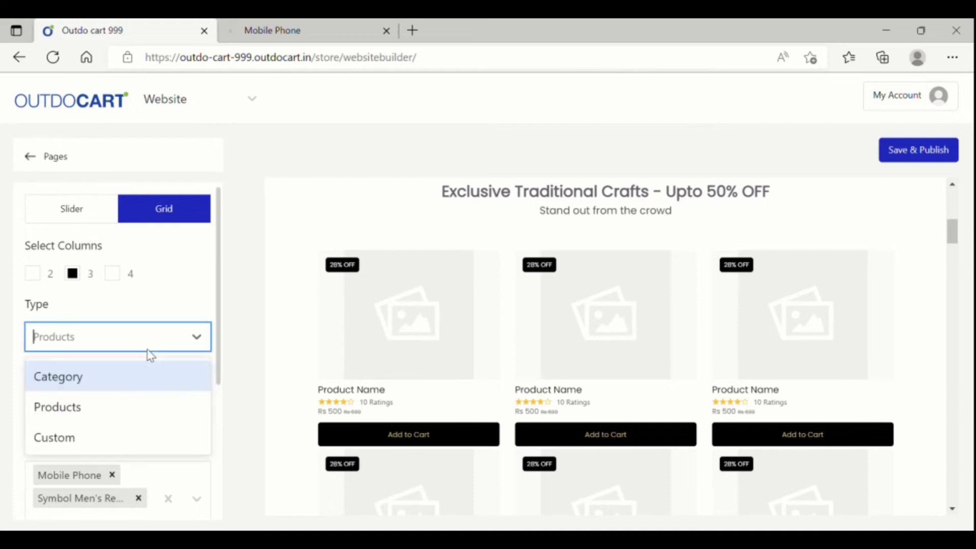
{"action": "left_click", "coordinate": [124, 437]}
{"action": "scroll", "coordinate": [563, 386], "scroll_direction": "down", "scroll_amount": 5}
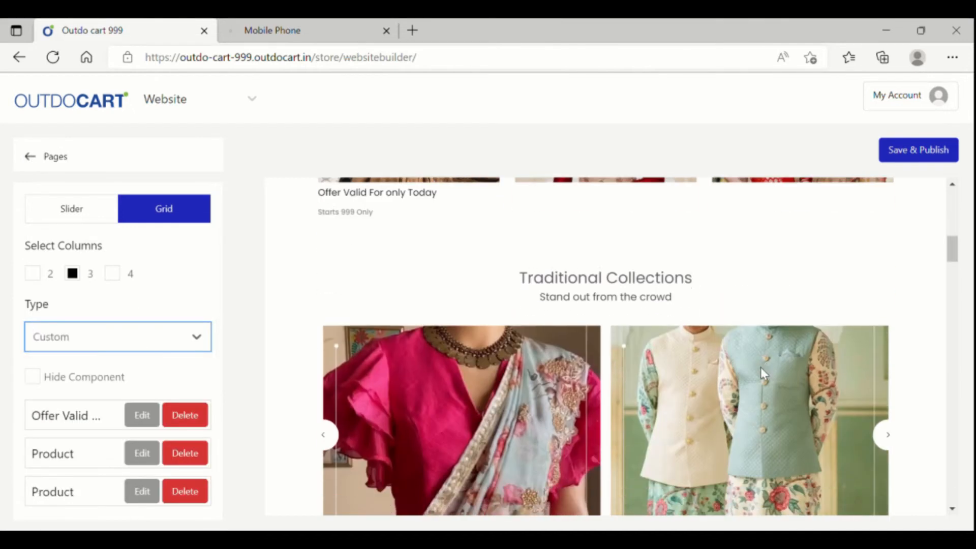
- Try the crafts section as a slider at 2, 3 and 4 columns
{"action": "left_click", "coordinate": [771, 411]}
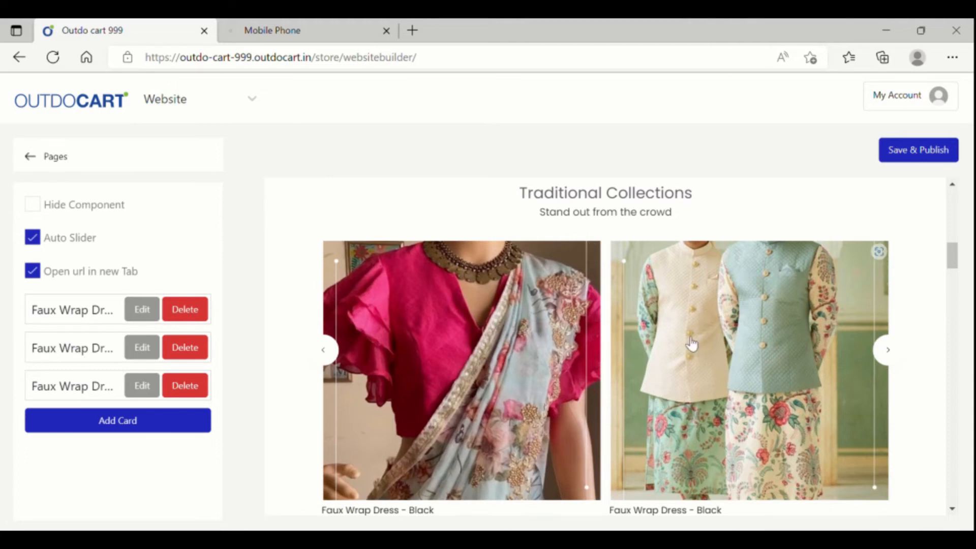
{"action": "scroll", "coordinate": [729, 330], "scroll_direction": "up", "scroll_amount": 2}
{"action": "scroll", "coordinate": [729, 329], "scroll_direction": "up", "scroll_amount": 4}
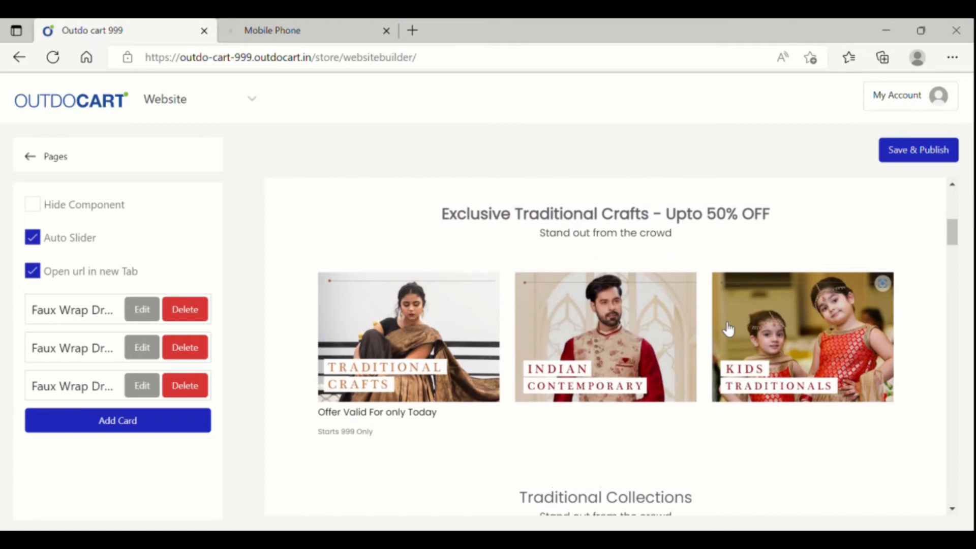
{"action": "left_click", "coordinate": [656, 342]}
{"action": "left_click", "coordinate": [77, 210]}
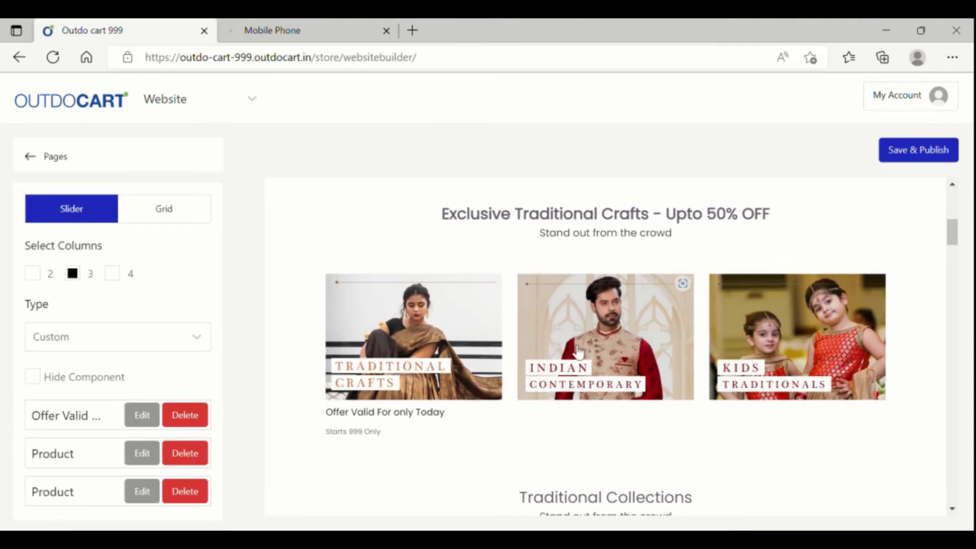
{"action": "left_click", "coordinate": [32, 280]}
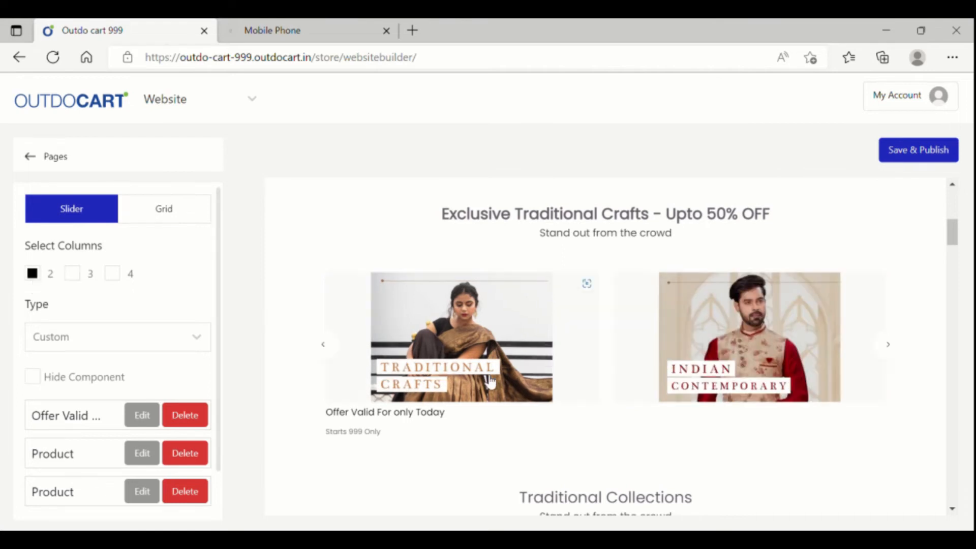
{"action": "left_click", "coordinate": [328, 350]}
{"action": "left_click", "coordinate": [329, 355]}
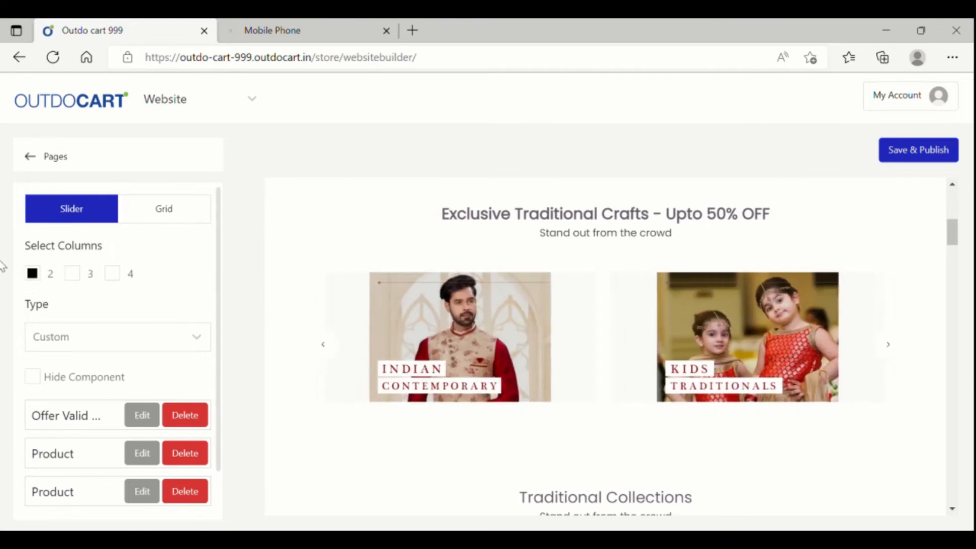
{"action": "left_click", "coordinate": [72, 275]}
{"action": "left_click", "coordinate": [124, 276]}
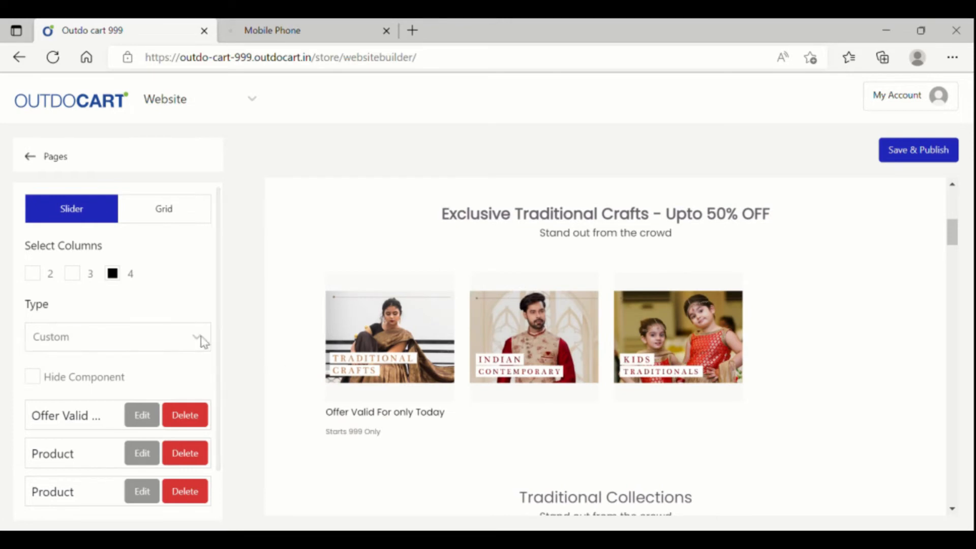
{"action": "left_click", "coordinate": [34, 275]}
- Lay the crafts section out as a 3-column grid
{"action": "left_click", "coordinate": [171, 212]}
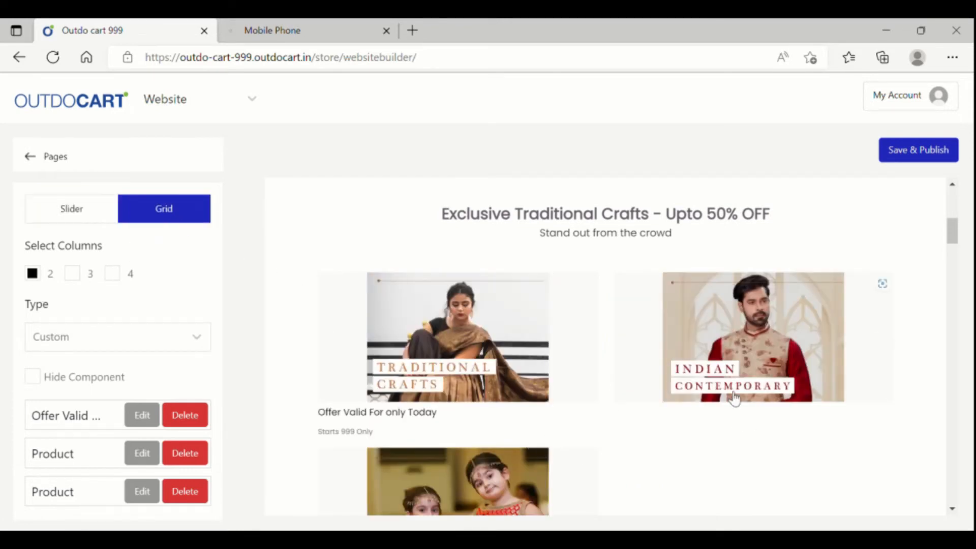
{"action": "scroll", "coordinate": [734, 399], "scroll_direction": "down", "scroll_amount": 3}
{"action": "scroll", "coordinate": [734, 399], "scroll_direction": "up", "scroll_amount": 2}
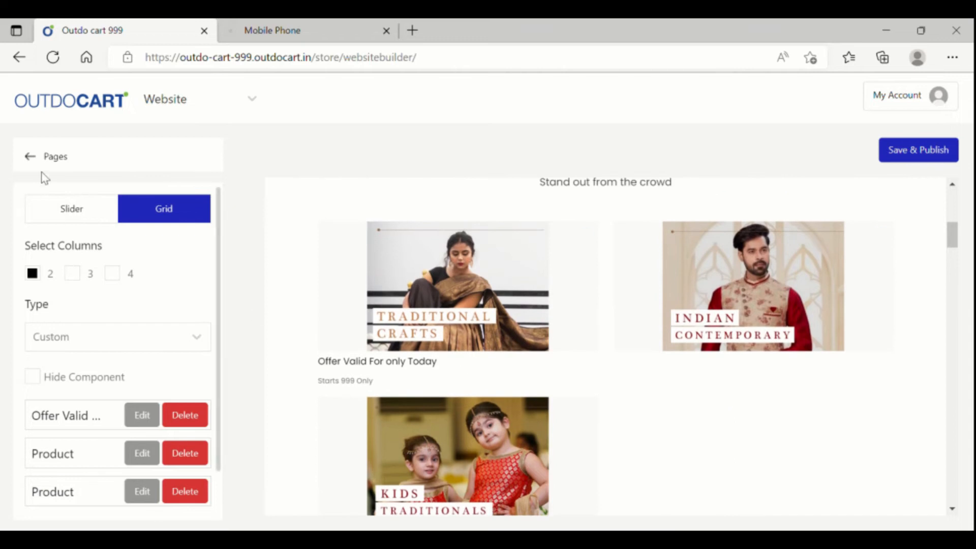
{"action": "left_click", "coordinate": [30, 158]}
{"action": "scroll", "coordinate": [707, 389], "scroll_direction": "down", "scroll_amount": 3}
{"action": "scroll", "coordinate": [710, 393], "scroll_direction": "down", "scroll_amount": 1}
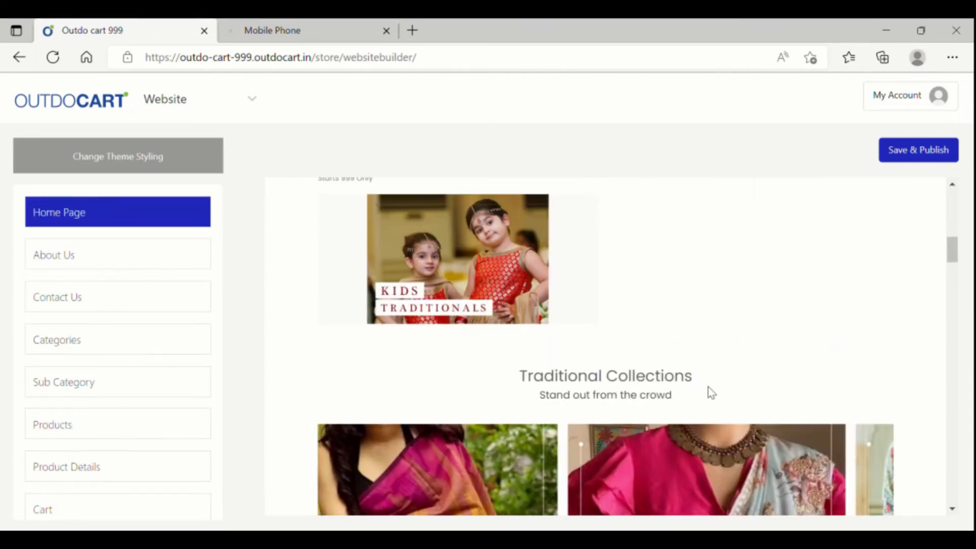
{"action": "scroll", "coordinate": [686, 371], "scroll_direction": "up", "scroll_amount": 4}
{"action": "left_click", "coordinate": [652, 320]}
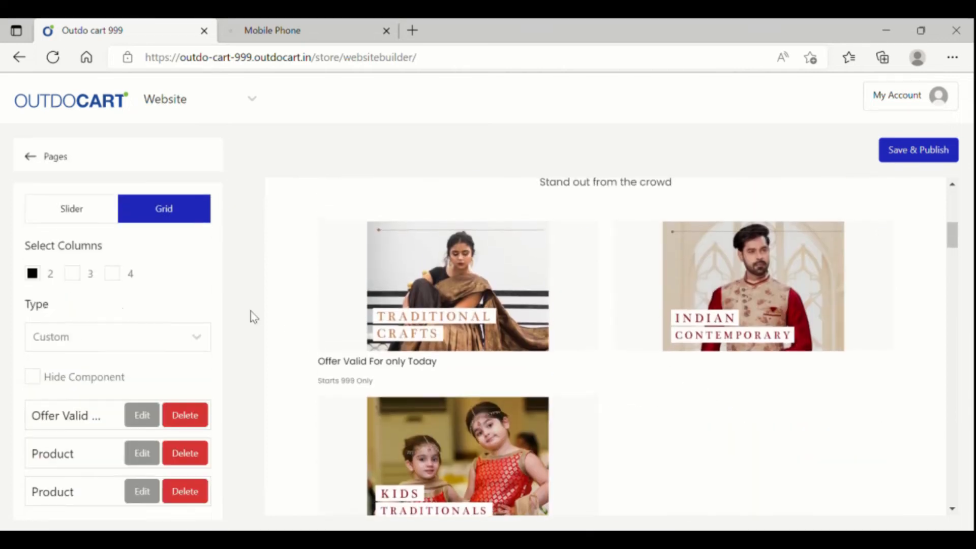
{"action": "left_click", "coordinate": [73, 274]}
{"action": "left_click", "coordinate": [71, 211]}
{"action": "left_click", "coordinate": [163, 210]}
{"action": "scroll", "coordinate": [661, 448], "scroll_direction": "down", "scroll_amount": 1}
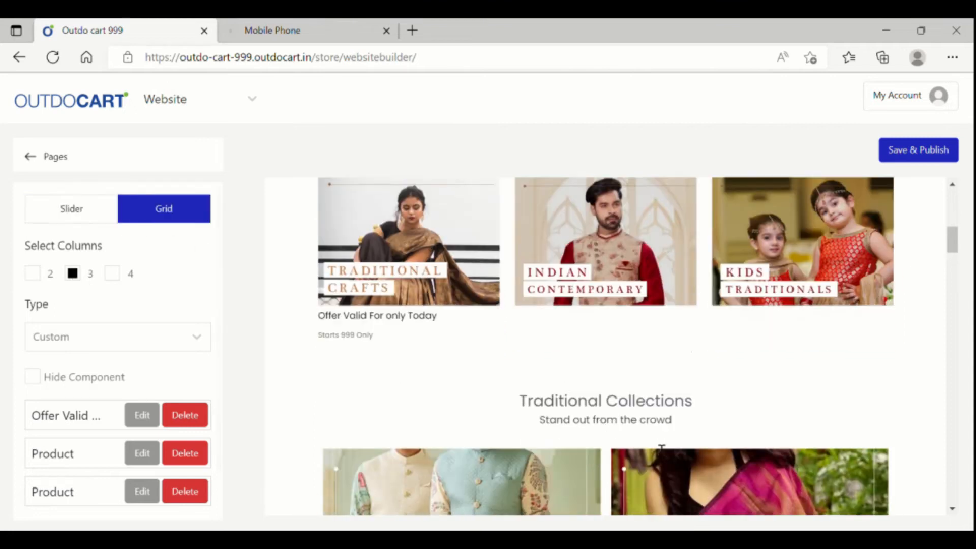
{"action": "scroll", "coordinate": [660, 449], "scroll_direction": "down", "scroll_amount": 2}
{"action": "scroll", "coordinate": [659, 450], "scroll_direction": "up", "scroll_amount": 3}
{"action": "left_click", "coordinate": [658, 394]}
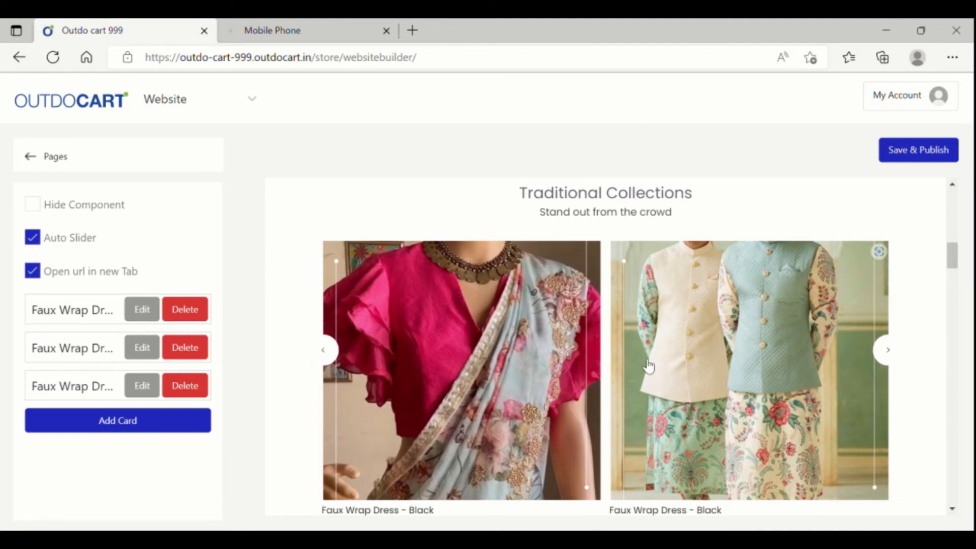
- Set the Designer Traditionals section to 3 columns laid out as a grid
{"action": "scroll", "coordinate": [656, 375], "scroll_direction": "down", "scroll_amount": 7}
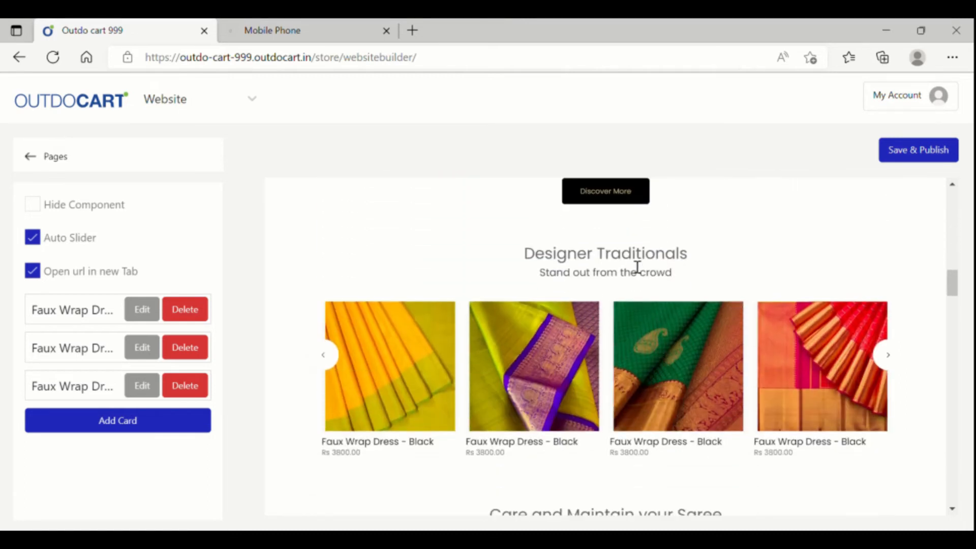
{"action": "left_click", "coordinate": [722, 386]}
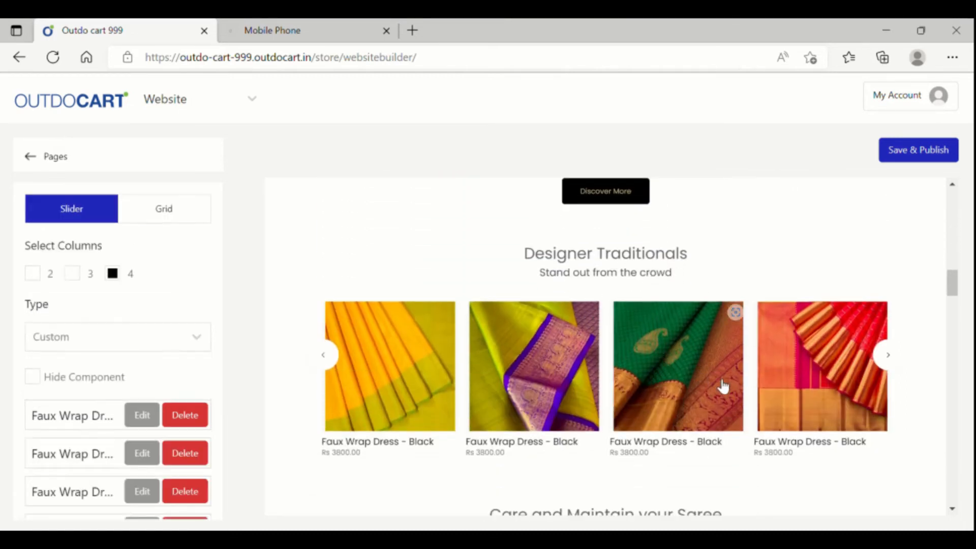
{"action": "scroll", "coordinate": [108, 408], "scroll_direction": "down", "scroll_amount": 3}
{"action": "scroll", "coordinate": [109, 408], "scroll_direction": "up", "scroll_amount": 3}
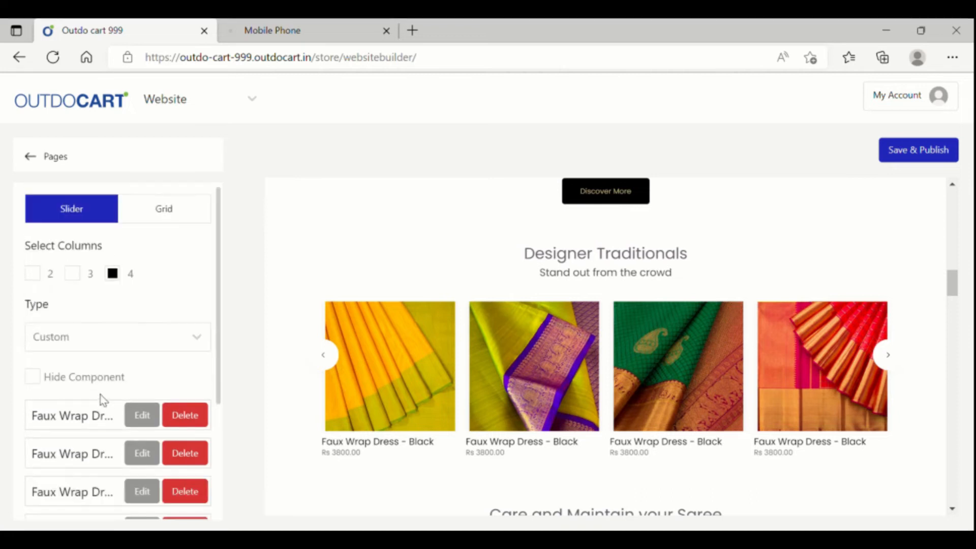
{"action": "left_click", "coordinate": [72, 273]}
{"action": "left_click", "coordinate": [167, 210]}
{"action": "scroll", "coordinate": [657, 430], "scroll_direction": "down", "scroll_amount": 5}
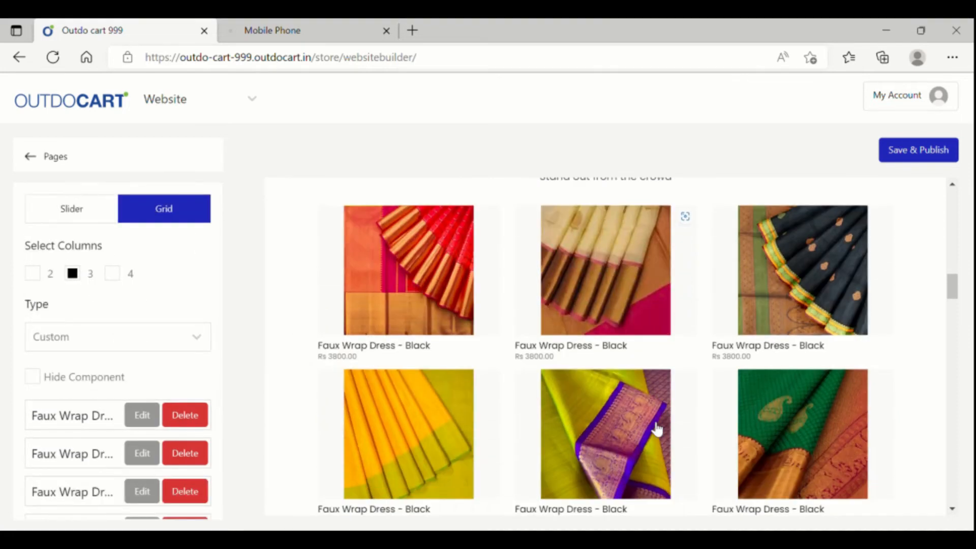
{"action": "scroll", "coordinate": [656, 428], "scroll_direction": "up", "scroll_amount": 4}
{"action": "scroll", "coordinate": [656, 430], "scroll_direction": "down", "scroll_amount": 2}
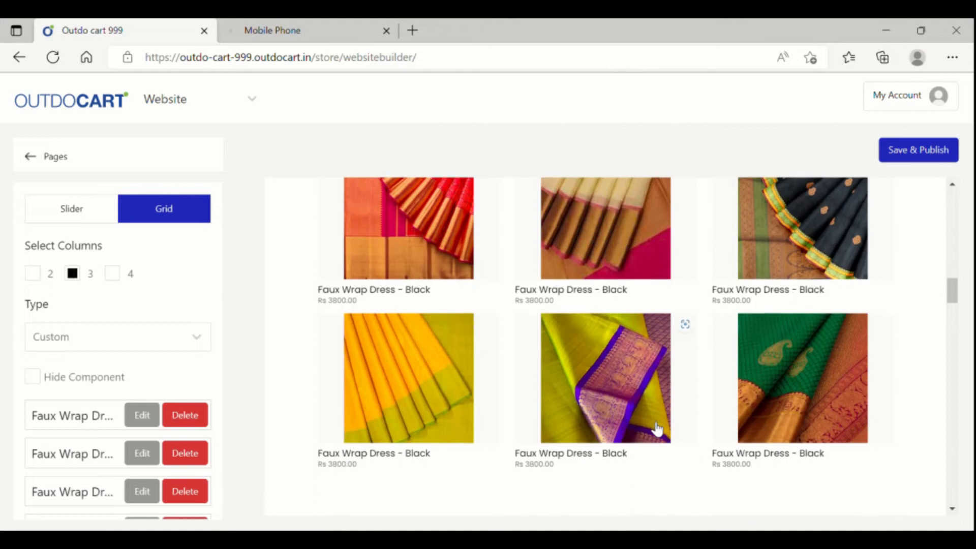
{"action": "scroll", "coordinate": [657, 429], "scroll_direction": "up", "scroll_amount": 1}
- Switch Designer Traditionals back to a carousel, then reapply the grid layout
{"action": "left_click", "coordinate": [117, 212]}
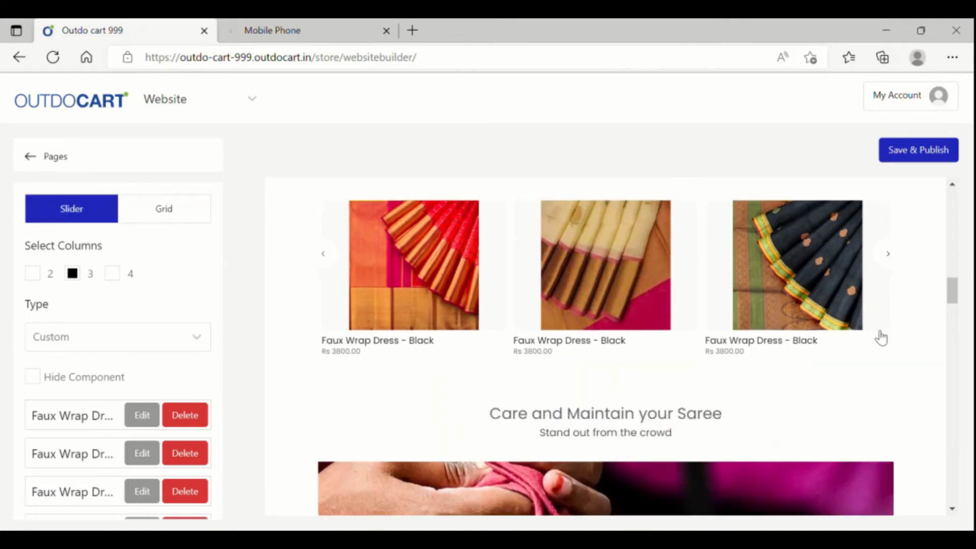
{"action": "scroll", "coordinate": [870, 330], "scroll_direction": "up", "scroll_amount": 1}
{"action": "left_click", "coordinate": [888, 304]}
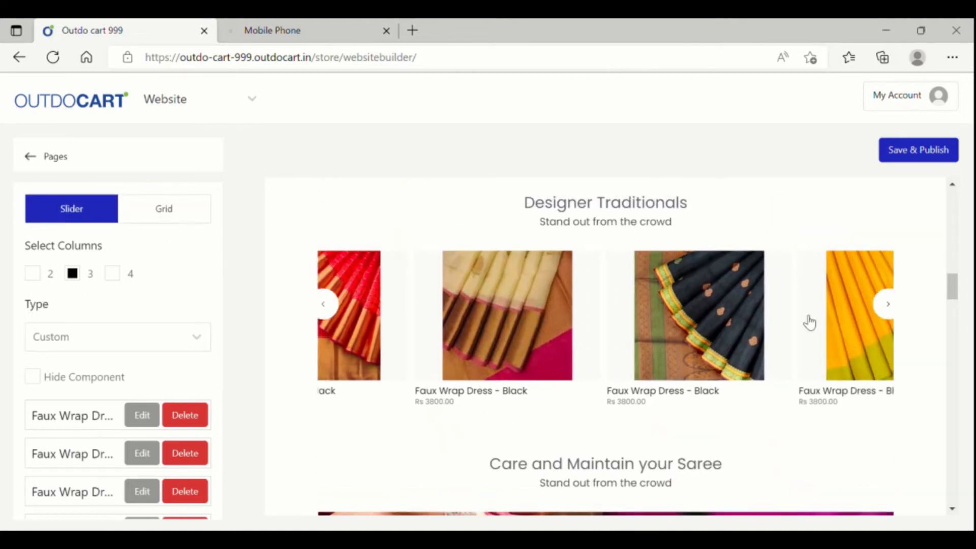
{"action": "left_click", "coordinate": [173, 210]}
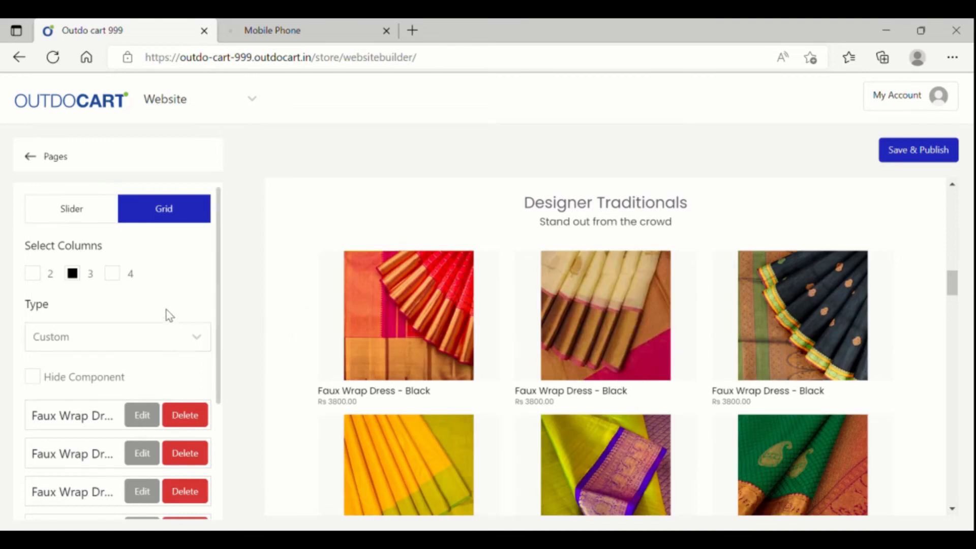
{"action": "scroll", "coordinate": [575, 414], "scroll_direction": "down", "scroll_amount": 8}
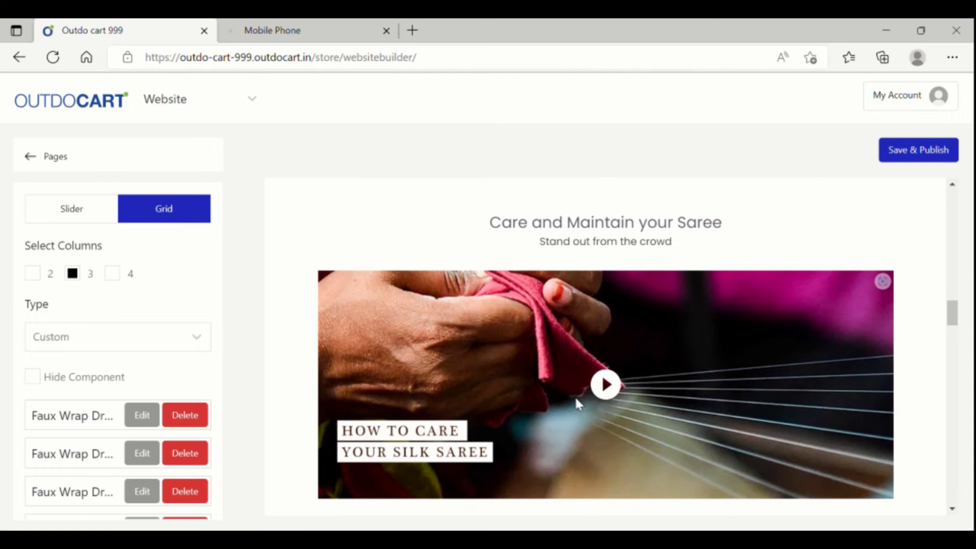
- Turn on Show Video Controls and Full Container for the 'How to care your silk saree' video
{"action": "left_click", "coordinate": [643, 388]}
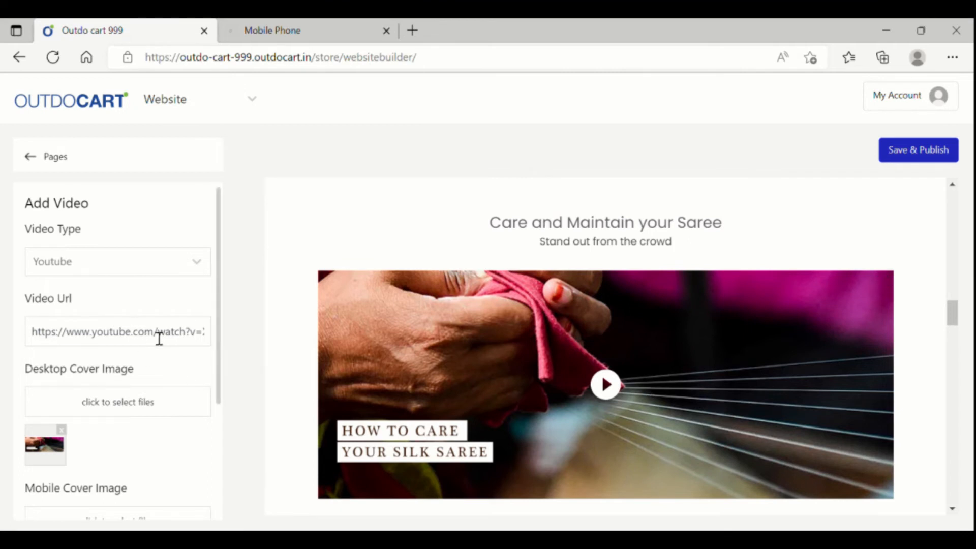
{"action": "scroll", "coordinate": [483, 361], "scroll_direction": "down", "scroll_amount": 1}
{"action": "scroll", "coordinate": [486, 361], "scroll_direction": "up", "scroll_amount": 1}
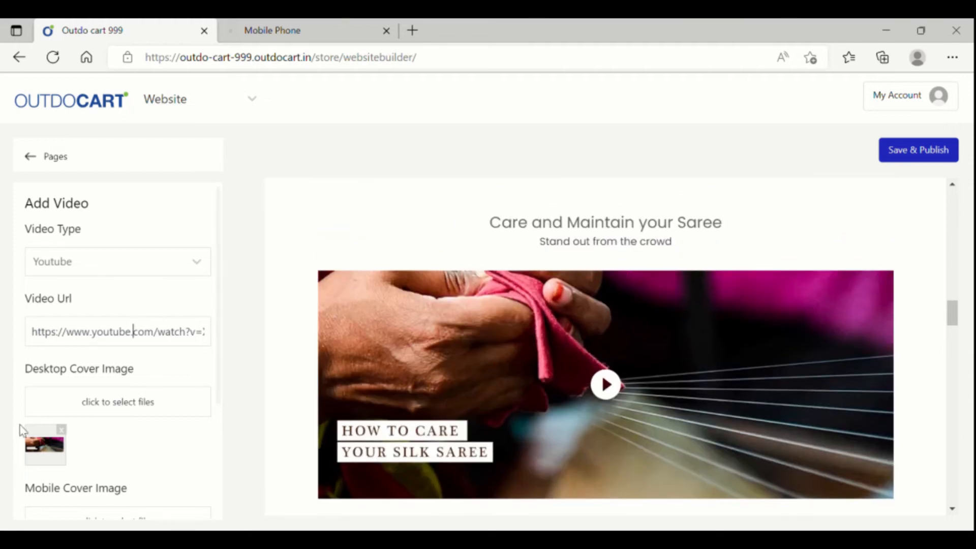
{"action": "scroll", "coordinate": [631, 419], "scroll_direction": "down", "scroll_amount": 1}
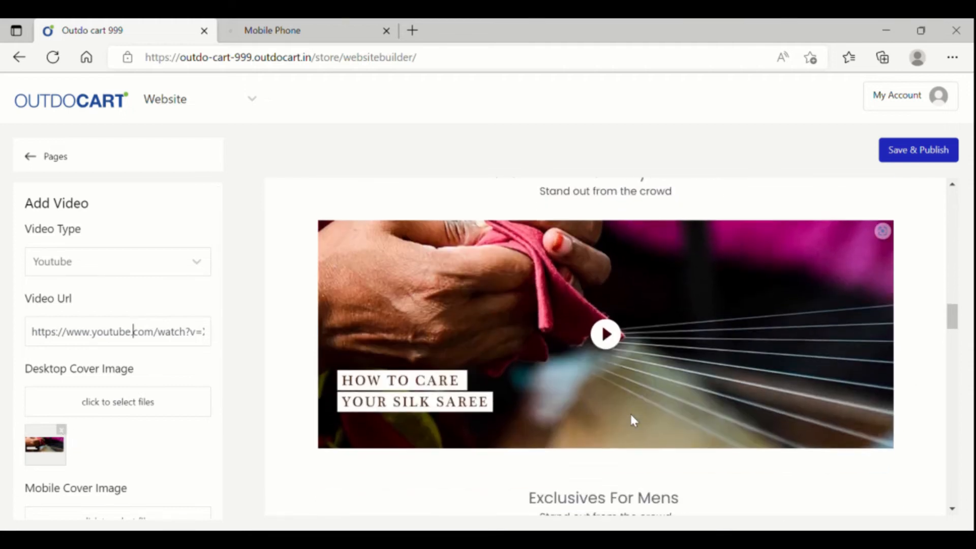
{"action": "scroll", "coordinate": [124, 460], "scroll_direction": "down", "scroll_amount": 5}
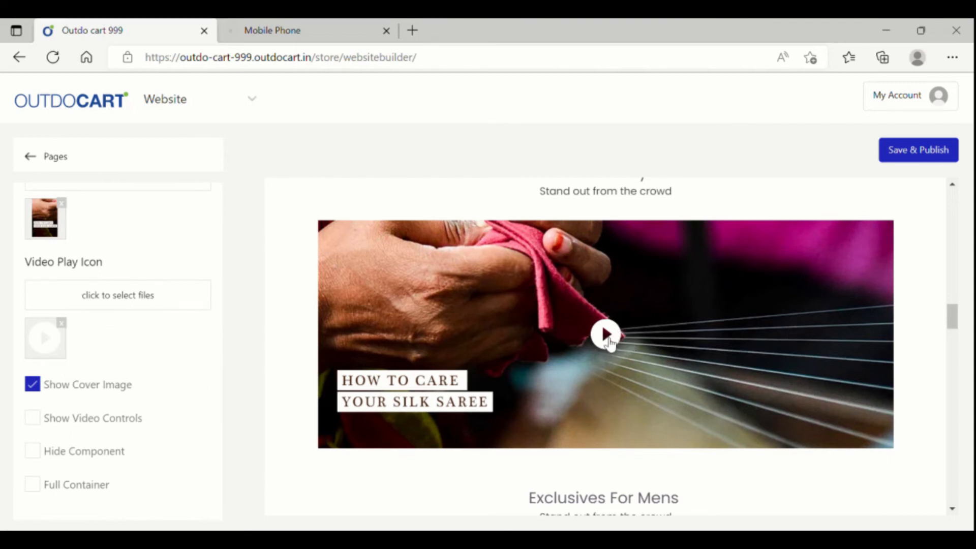
{"action": "left_click", "coordinate": [36, 418]}
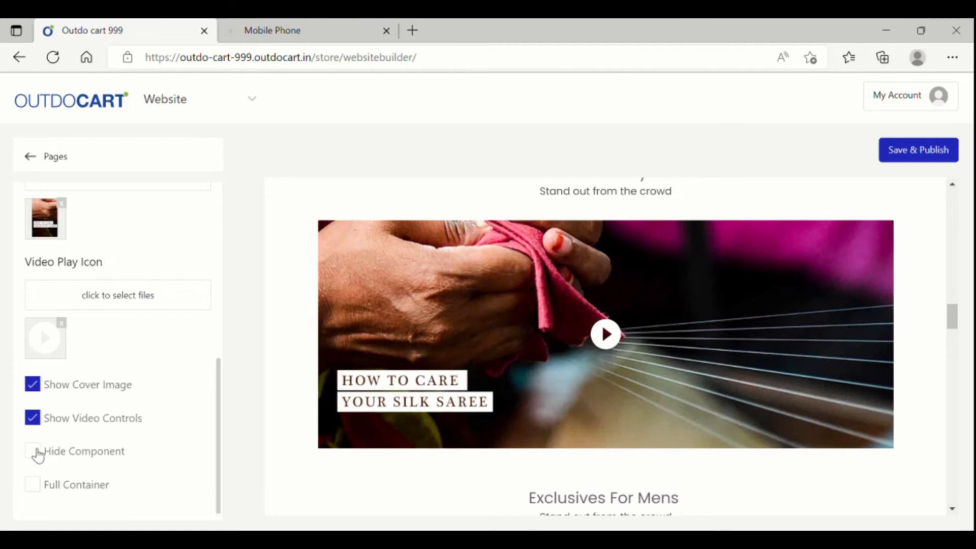
{"action": "left_click", "coordinate": [40, 485]}
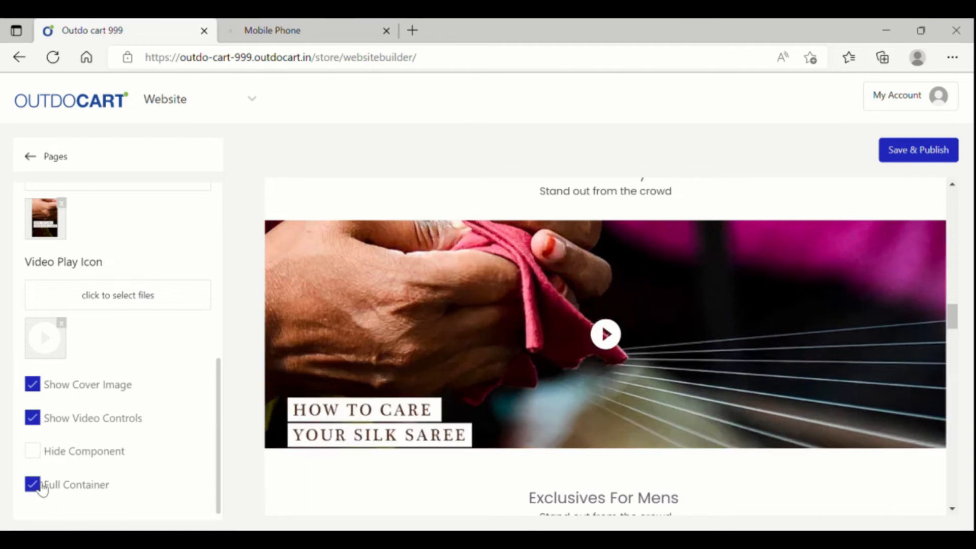
{"action": "left_click", "coordinate": [43, 488]}
{"action": "left_click", "coordinate": [41, 487]}
{"action": "left_click", "coordinate": [41, 486]}
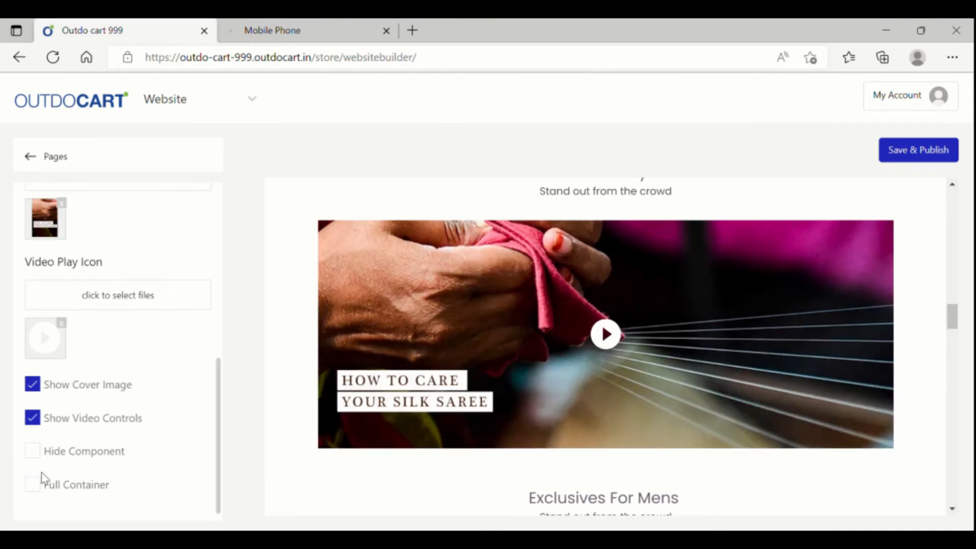
{"action": "left_click", "coordinate": [34, 487]}
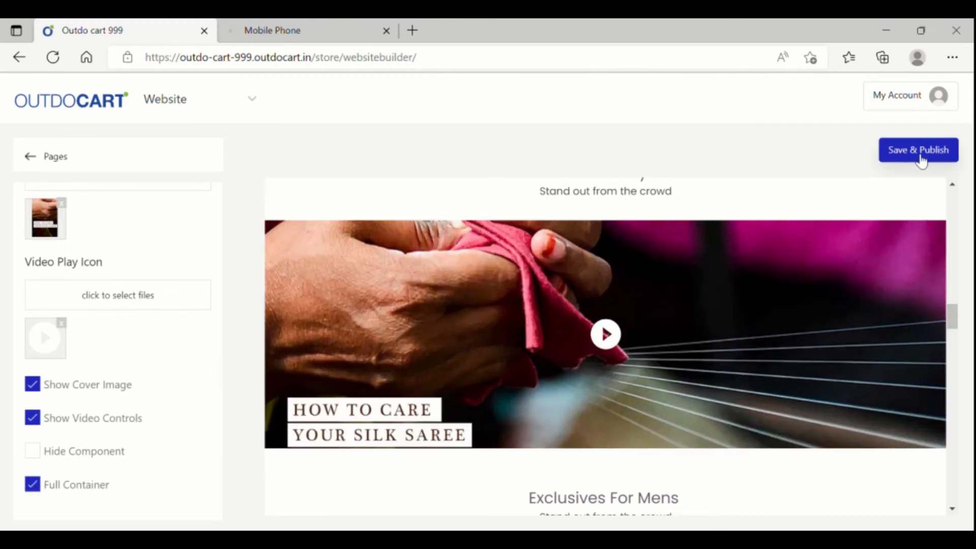
- Select the Rajwada Kids texts, then bring up the 'Discover now' button's Text and URL settings
{"action": "scroll", "coordinate": [554, 437], "scroll_direction": "down", "scroll_amount": 10}
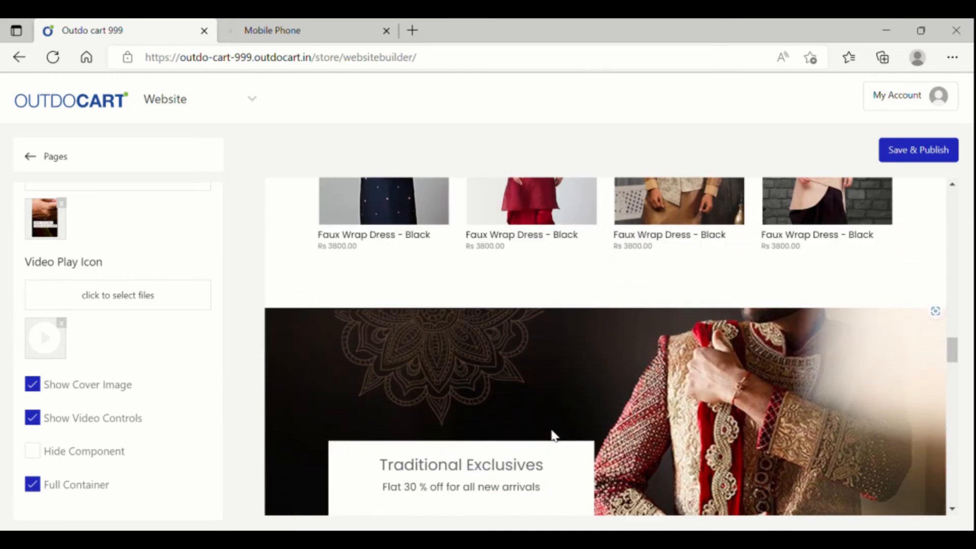
{"action": "scroll", "coordinate": [554, 434], "scroll_direction": "down", "scroll_amount": 5}
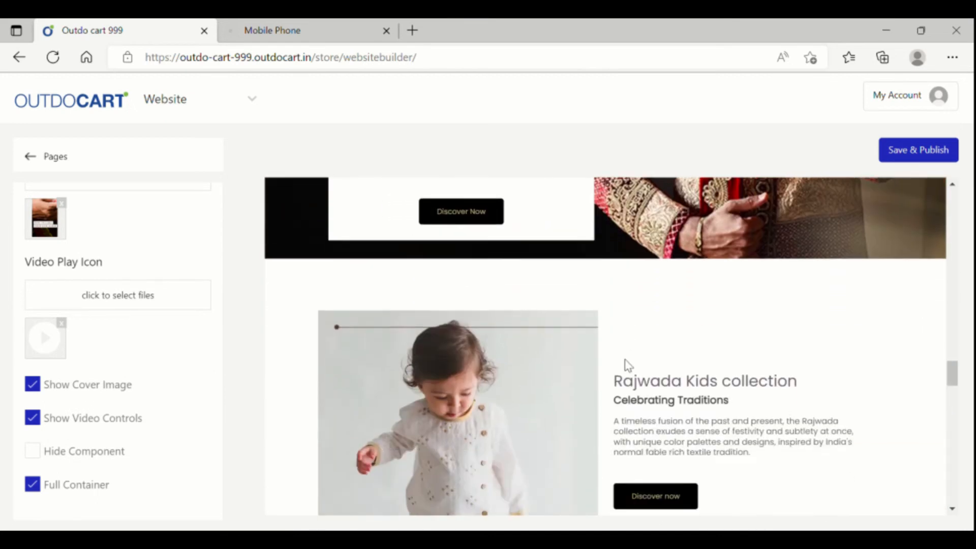
{"action": "scroll", "coordinate": [631, 359], "scroll_direction": "up", "scroll_amount": 3}
{"action": "scroll", "coordinate": [523, 394], "scroll_direction": "down", "scroll_amount": 3}
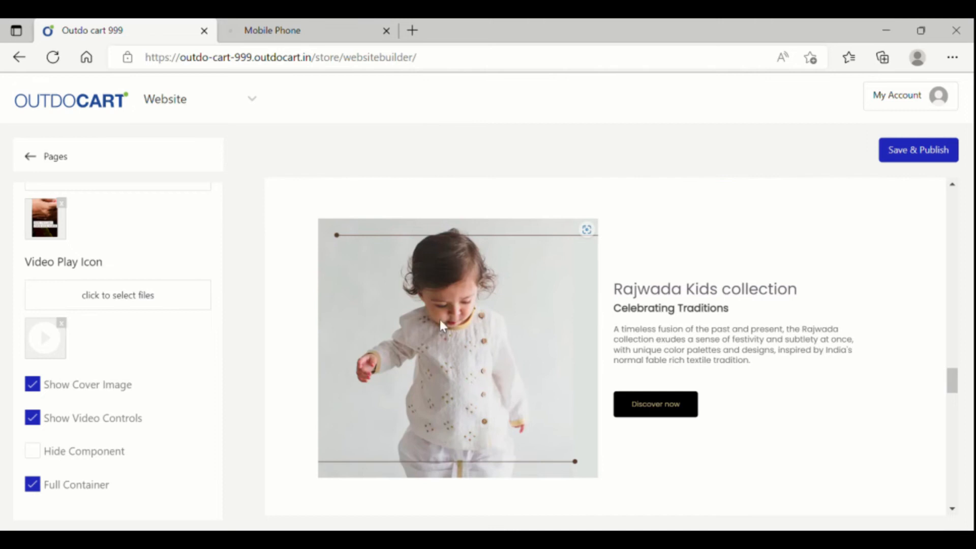
{"action": "left_click", "coordinate": [746, 351]}
{"action": "left_click", "coordinate": [712, 310]}
{"action": "left_click", "coordinate": [669, 416]}
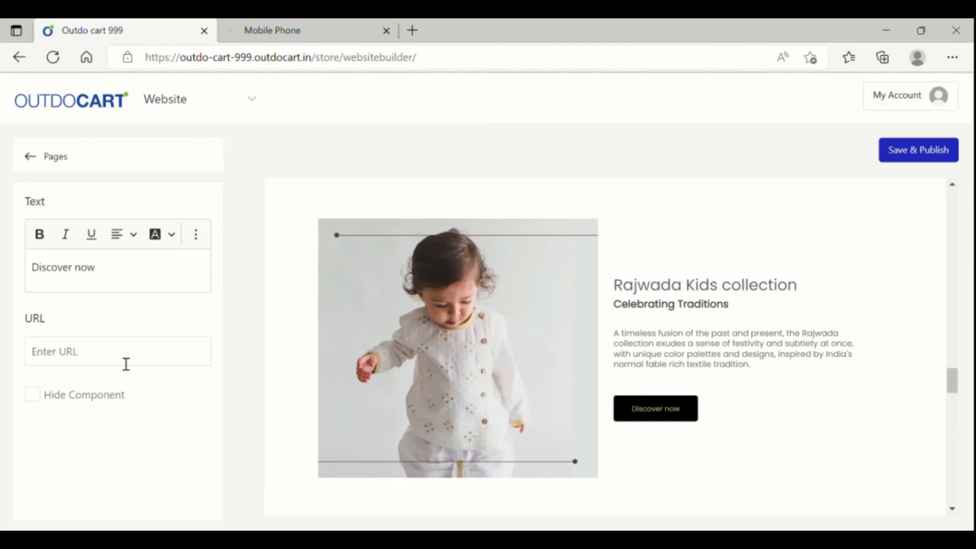
{"action": "scroll", "coordinate": [674, 410], "scroll_direction": "down", "scroll_amount": 5}
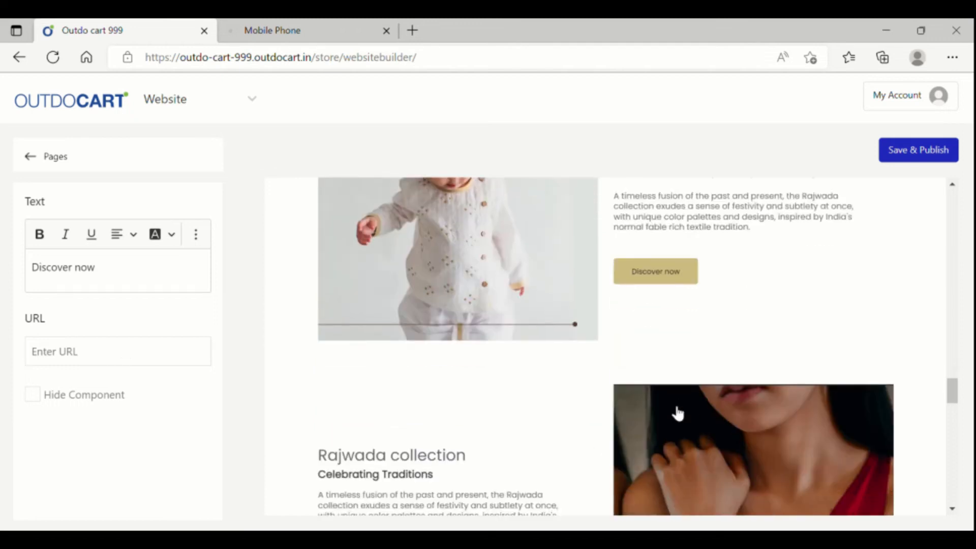
{"action": "scroll", "coordinate": [677, 413], "scroll_direction": "down", "scroll_amount": 3}
{"action": "scroll", "coordinate": [672, 410], "scroll_direction": "down", "scroll_amount": 4}
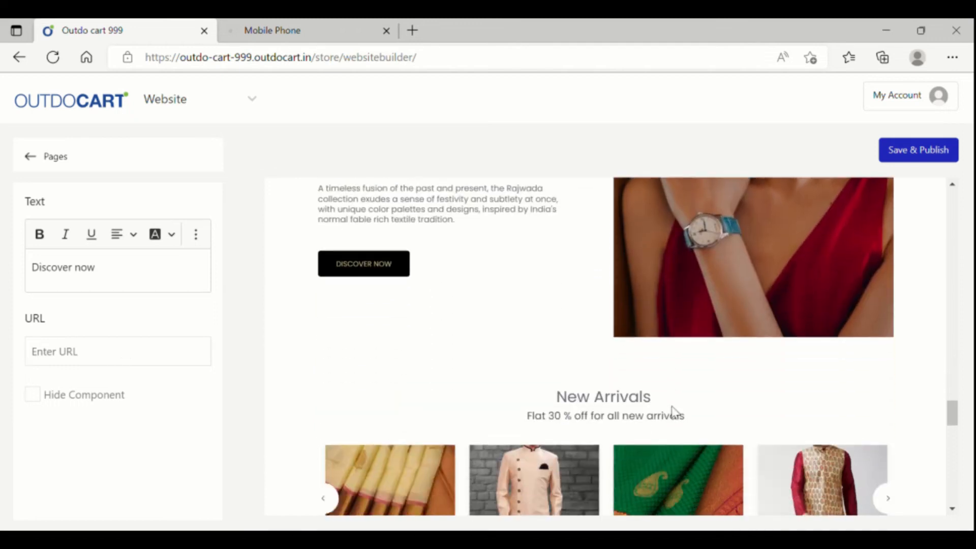
{"action": "scroll", "coordinate": [674, 411], "scroll_direction": "down", "scroll_amount": 5}
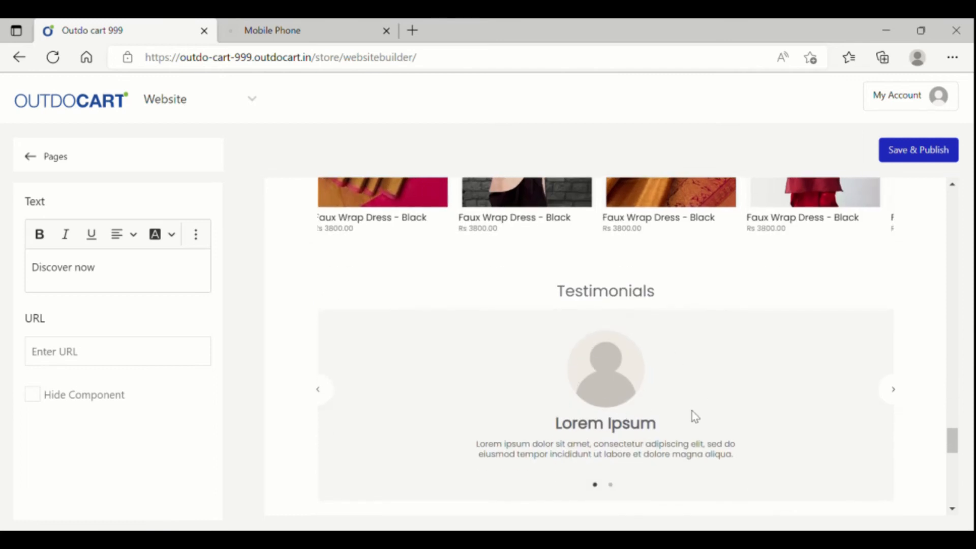
- Open a Testimonials card's 'Lorem Ipsum' heading and text, and dismiss the saved alert
{"action": "left_click", "coordinate": [663, 389]}
{"action": "left_click", "coordinate": [201, 243]}
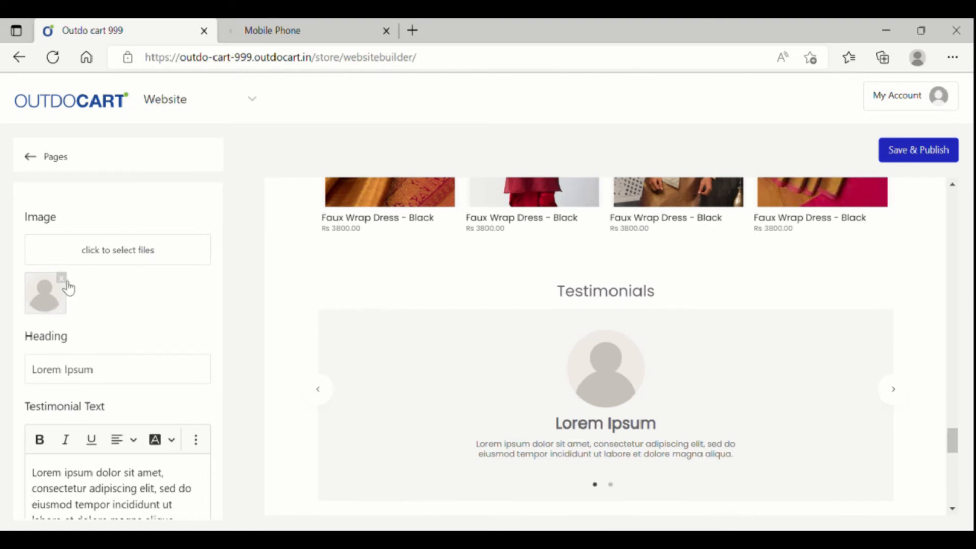
{"action": "scroll", "coordinate": [85, 331], "scroll_direction": "down", "scroll_amount": 2}
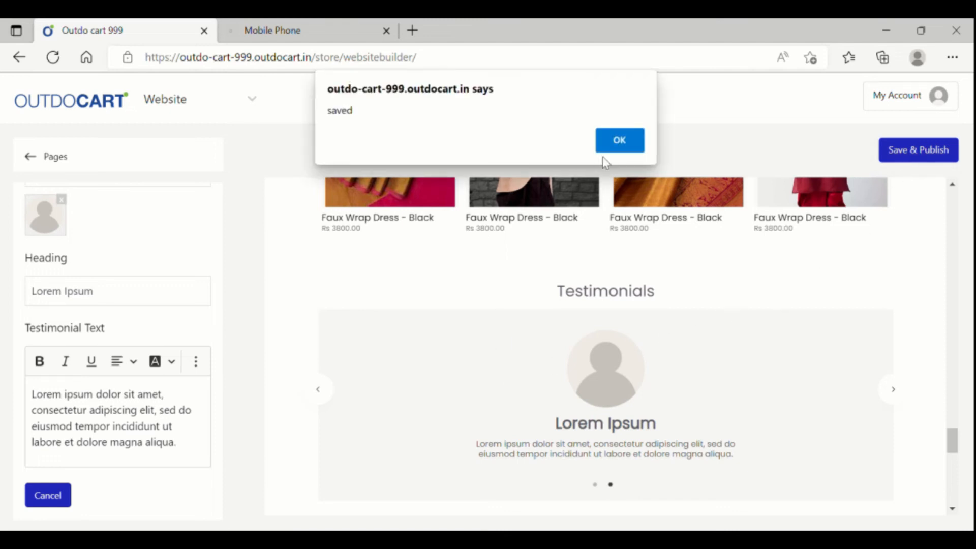
{"action": "key", "text": "Return"}
{"action": "scroll", "coordinate": [719, 364], "scroll_direction": "down", "scroll_amount": 5}
{"action": "scroll", "coordinate": [718, 356], "scroll_direction": "down", "scroll_amount": 3}
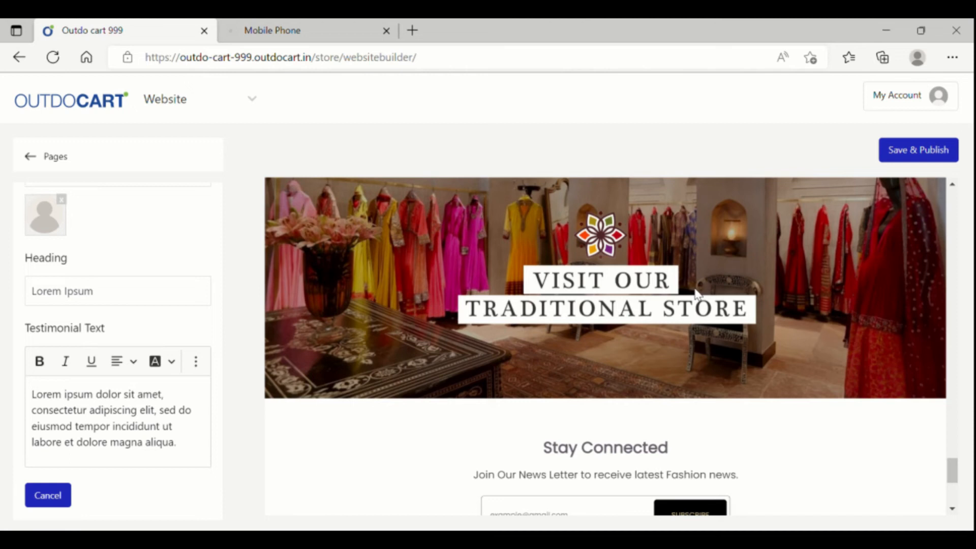
- Select the store banner, Stay Connected heading and newsletter line, ending on the SUBSCRIBE button text
{"action": "left_click", "coordinate": [696, 294]}
{"action": "scroll", "coordinate": [746, 326], "scroll_direction": "down", "scroll_amount": 3}
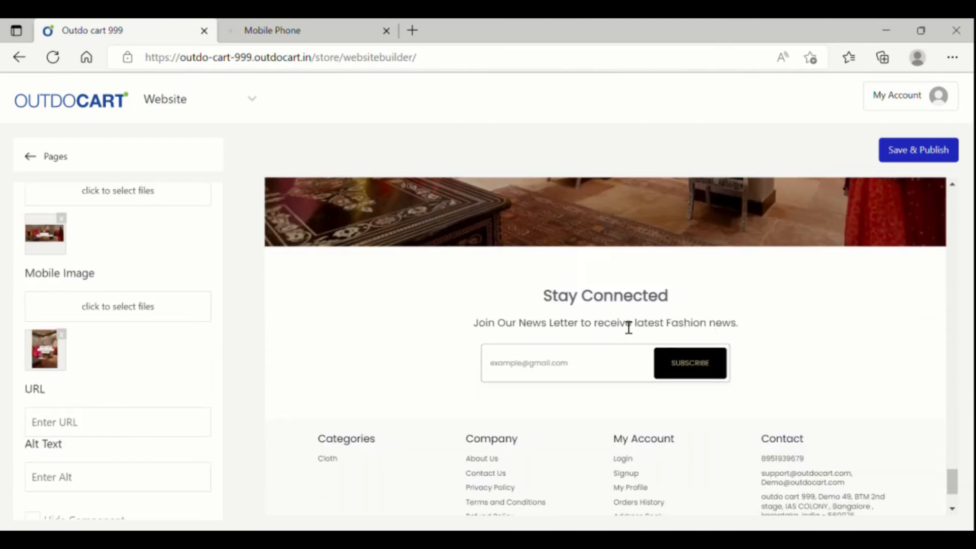
{"action": "left_click", "coordinate": [618, 300]}
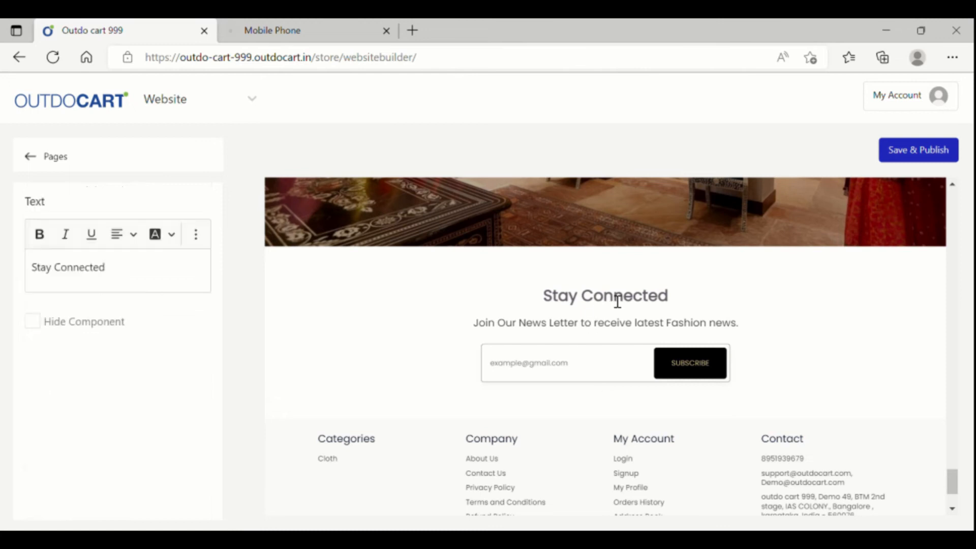
{"action": "left_click", "coordinate": [621, 329]}
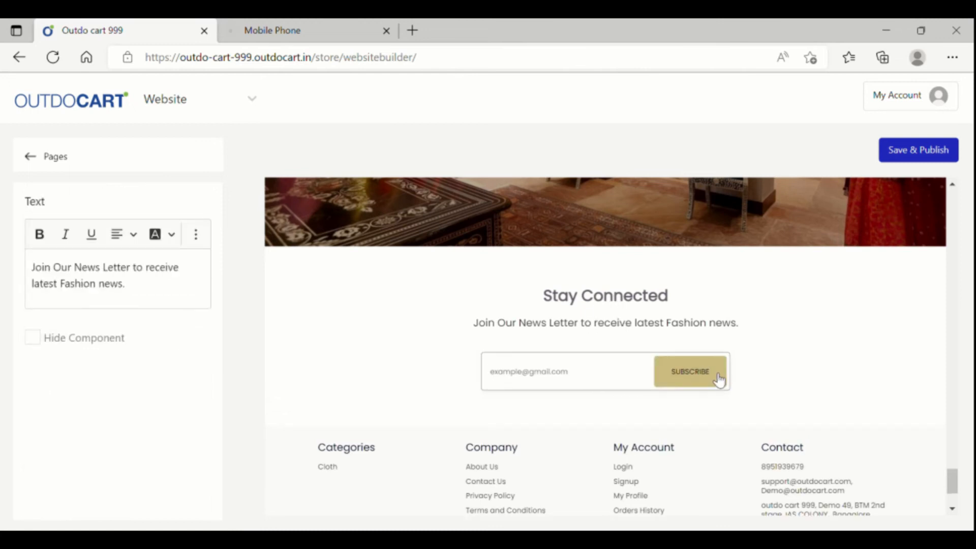
{"action": "left_click", "coordinate": [717, 374]}
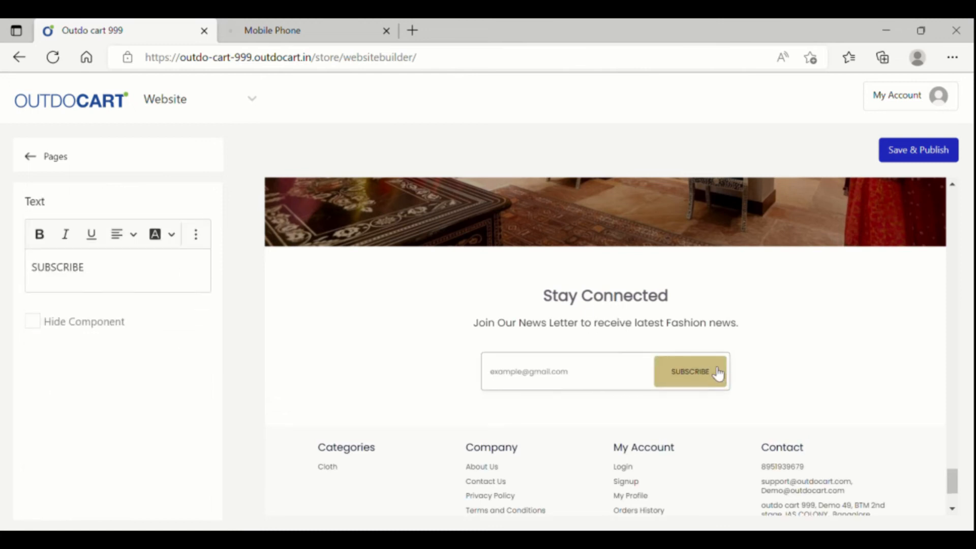
{"action": "left_click", "coordinate": [658, 326]}
{"action": "left_click", "coordinate": [695, 375]}
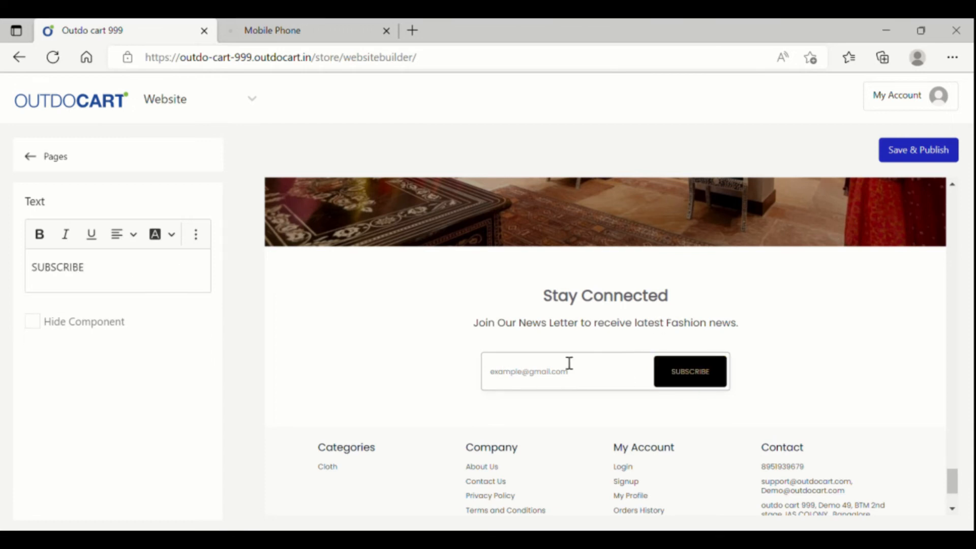
{"action": "scroll", "coordinate": [704, 336], "scroll_direction": "down", "scroll_amount": 2}
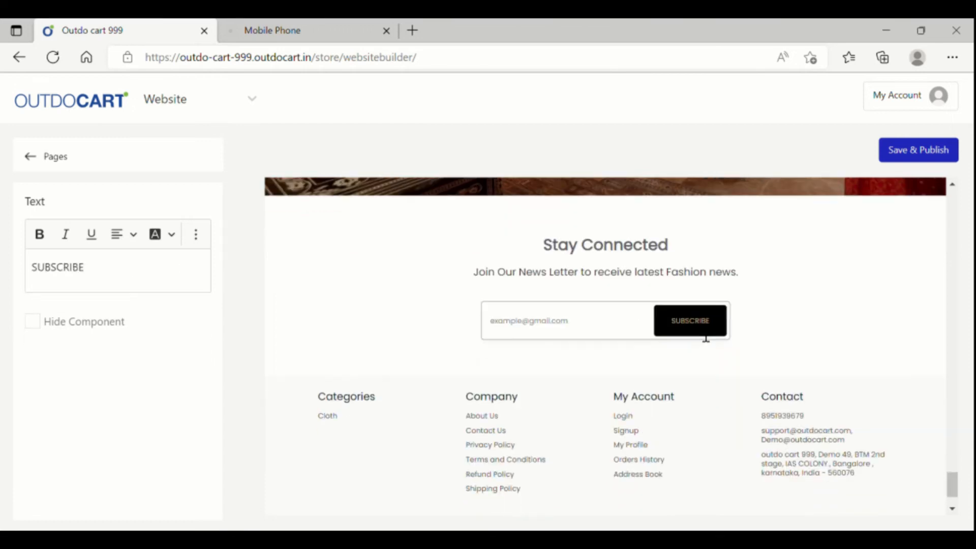
{"action": "scroll", "coordinate": [704, 336], "scroll_direction": "up", "scroll_amount": 10}
{"action": "scroll", "coordinate": [704, 335], "scroll_direction": "up", "scroll_amount": 20}
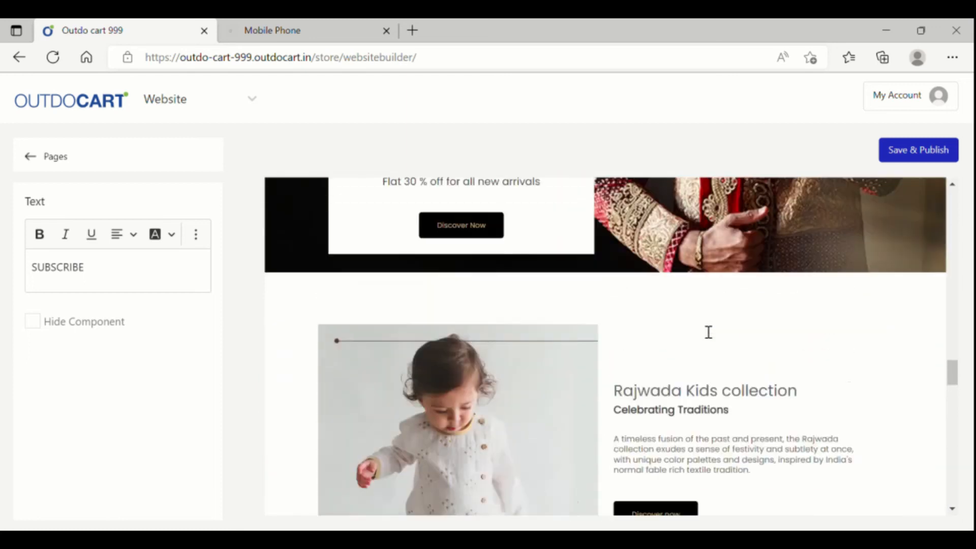
{"action": "scroll", "coordinate": [708, 332], "scroll_direction": "up", "scroll_amount": 15}
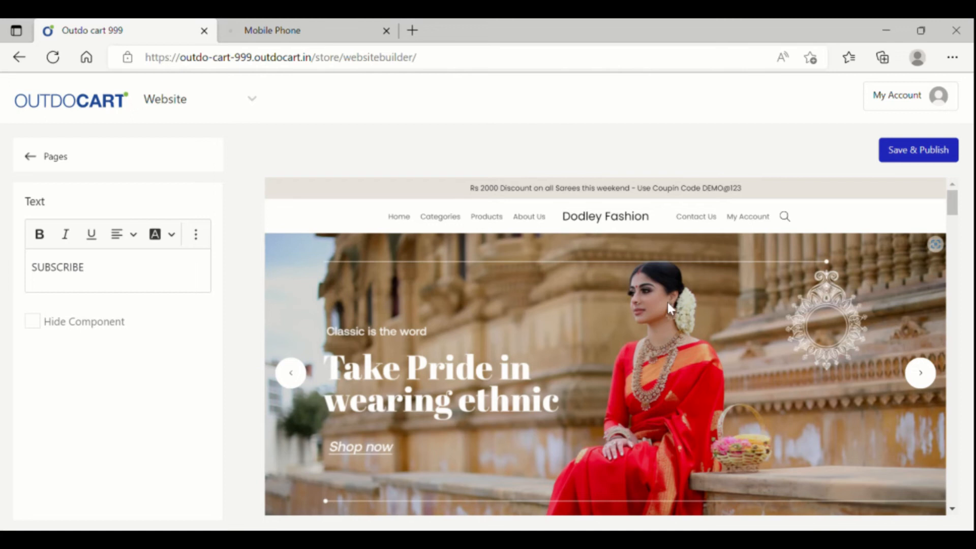
{"action": "left_click", "coordinate": [29, 156]}
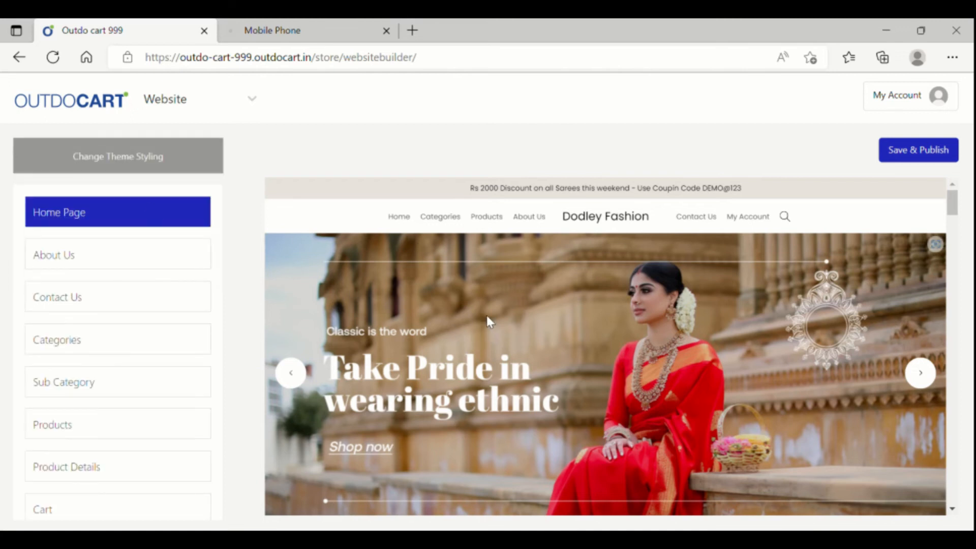
{"action": "left_click", "coordinate": [77, 264]}
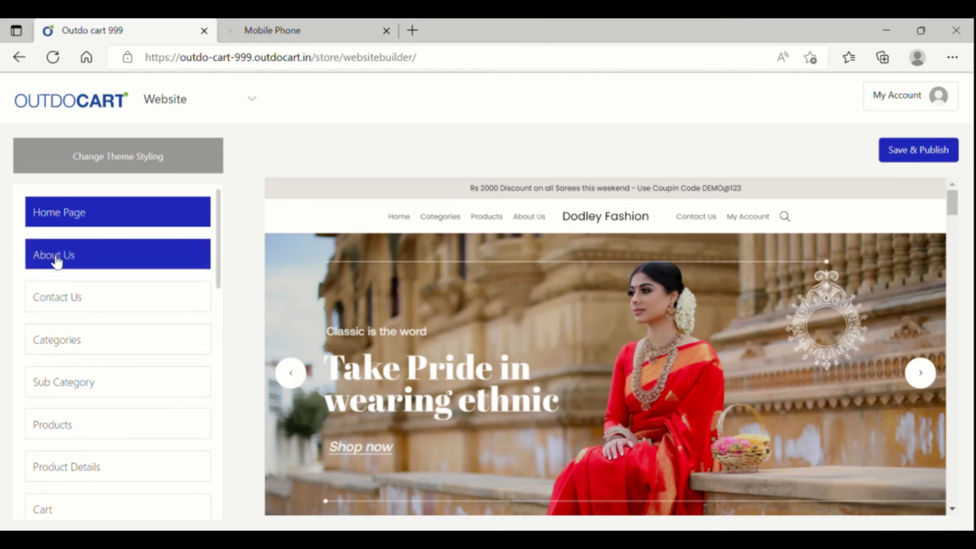
{"action": "left_click", "coordinate": [57, 261]}
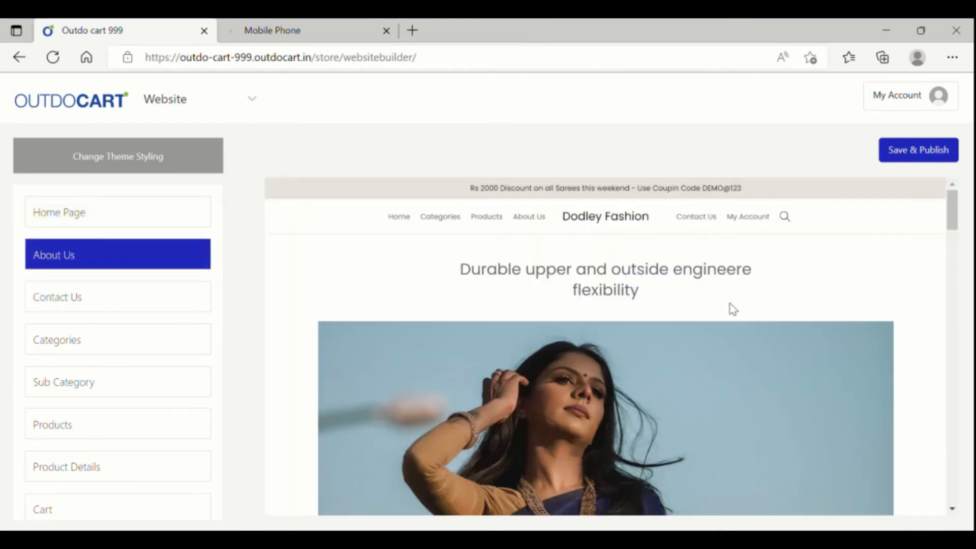
{"action": "scroll", "coordinate": [732, 309], "scroll_direction": "down", "scroll_amount": 10}
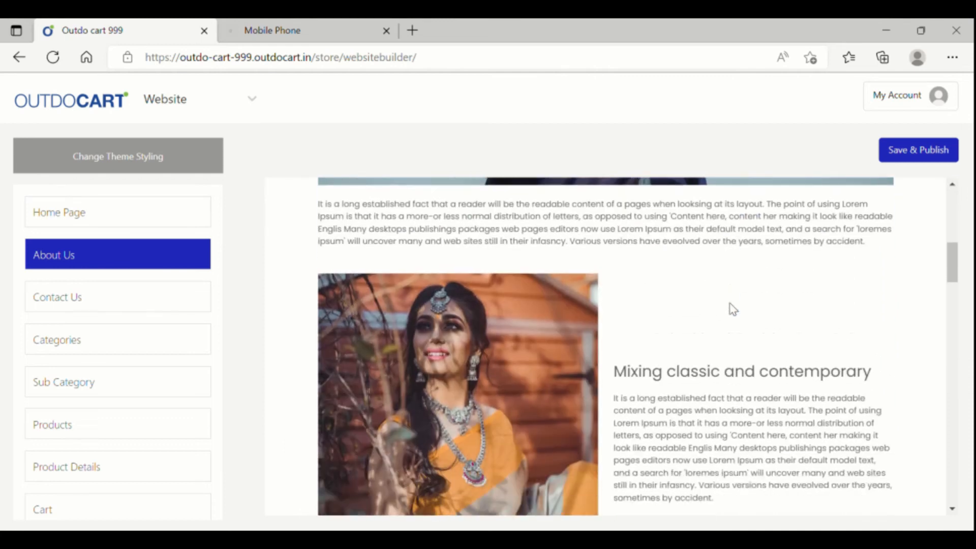
{"action": "scroll", "coordinate": [733, 309], "scroll_direction": "down", "scroll_amount": 8}
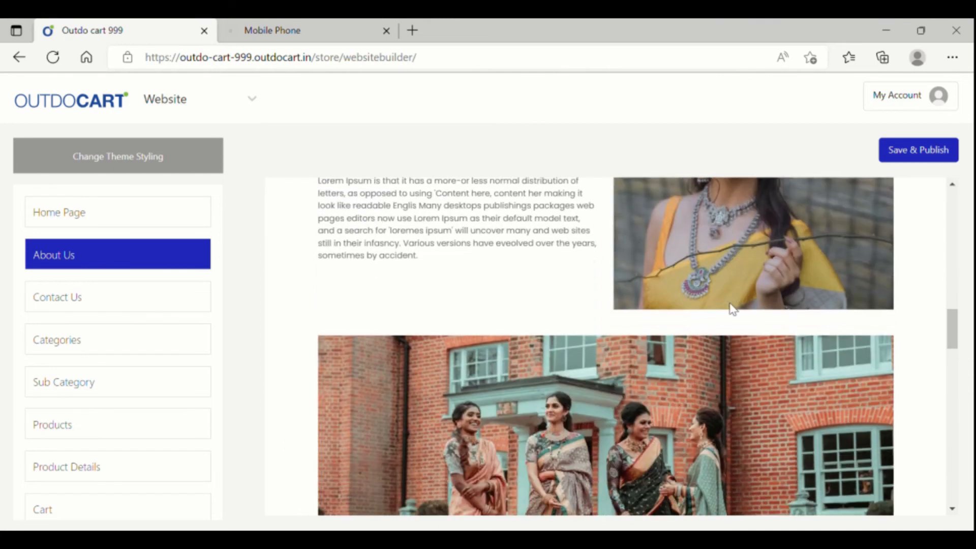
{"action": "scroll", "coordinate": [733, 309], "scroll_direction": "down", "scroll_amount": 2}
{"action": "scroll", "coordinate": [732, 307], "scroll_direction": "up", "scroll_amount": 6}
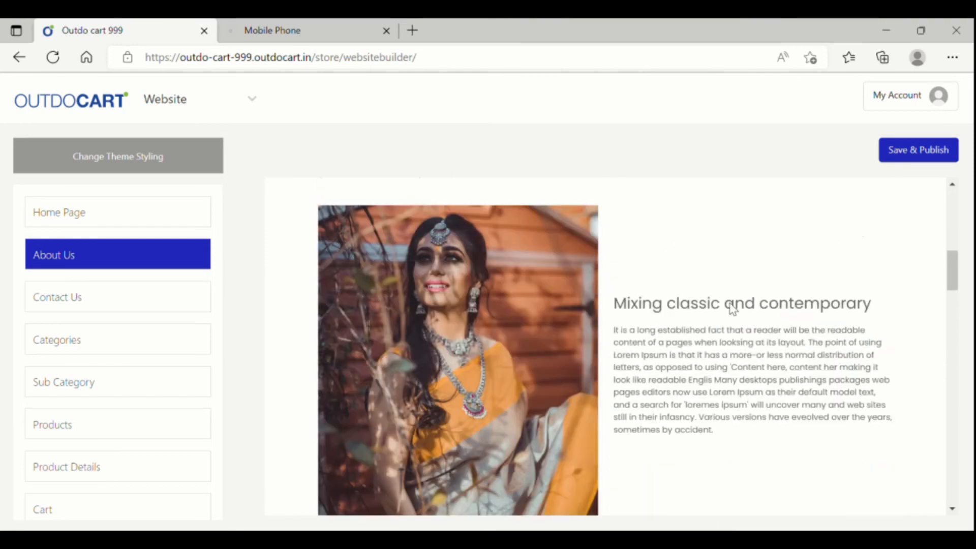
{"action": "scroll", "coordinate": [732, 308], "scroll_direction": "up", "scroll_amount": 5}
{"action": "scroll", "coordinate": [733, 308], "scroll_direction": "down", "scroll_amount": 8}
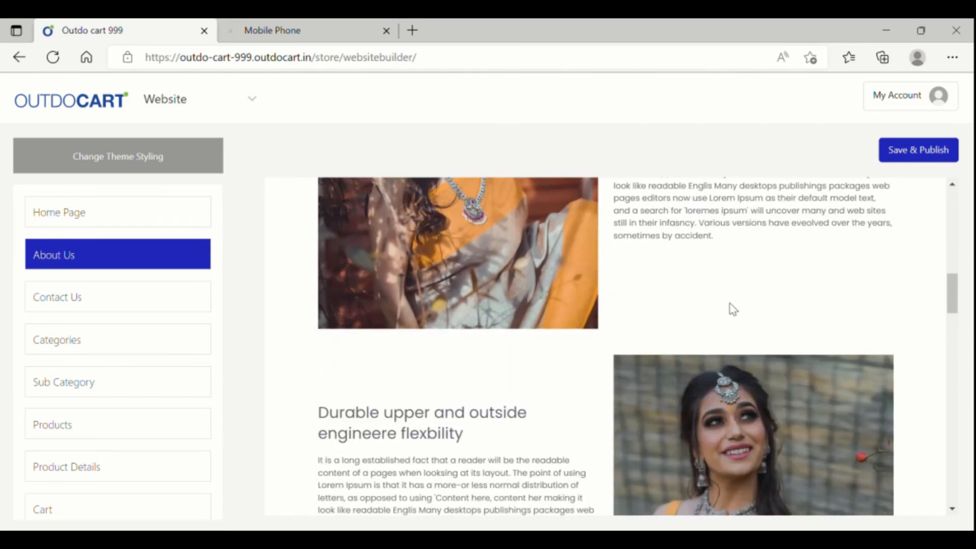
{"action": "scroll", "coordinate": [732, 309], "scroll_direction": "down", "scroll_amount": 9}
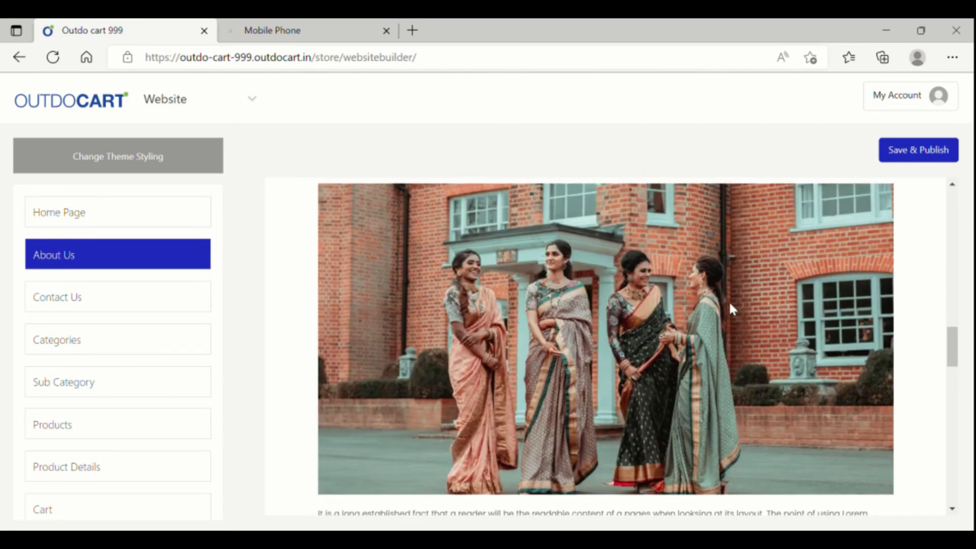
{"action": "scroll", "coordinate": [730, 308], "scroll_direction": "down", "scroll_amount": 8}
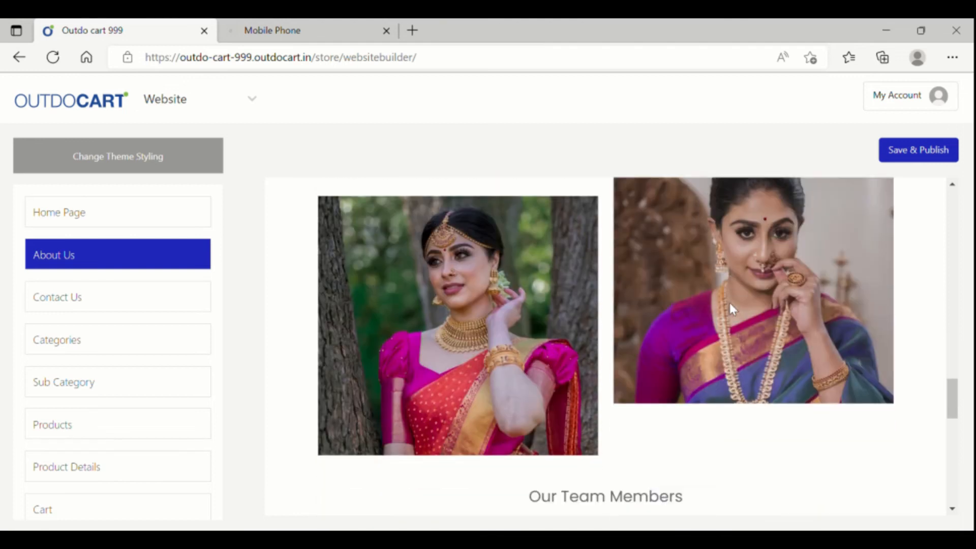
{"action": "scroll", "coordinate": [732, 308], "scroll_direction": "down", "scroll_amount": 8}
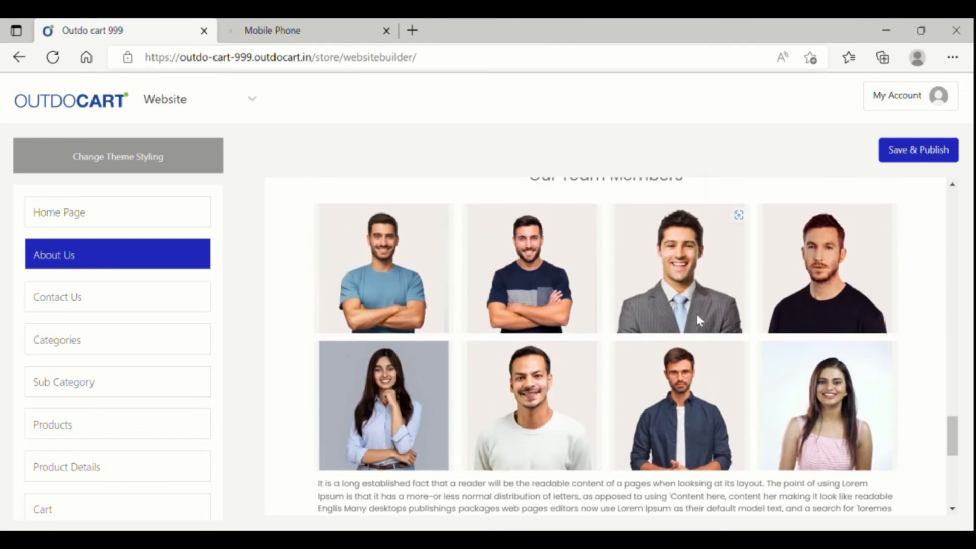
{"action": "scroll", "coordinate": [697, 381], "scroll_direction": "down", "scroll_amount": 1}
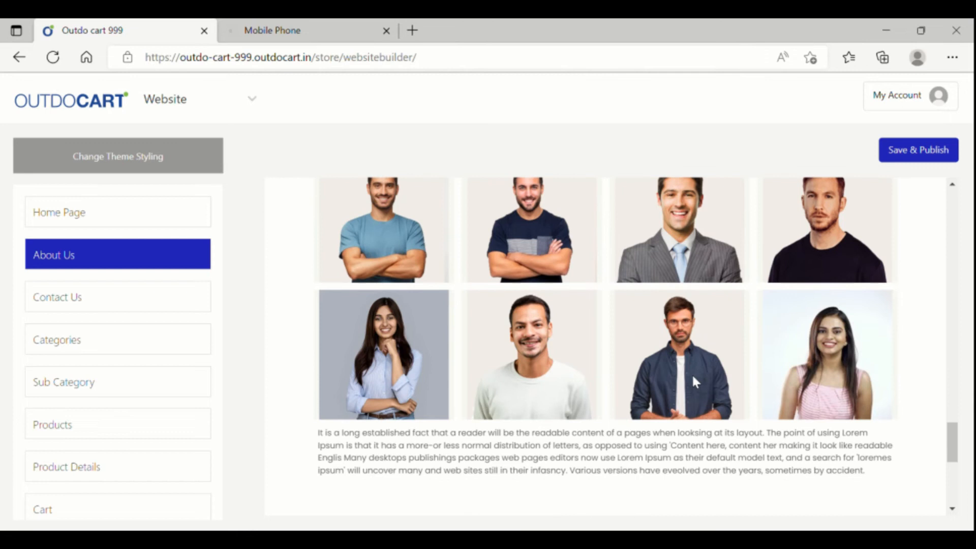
{"action": "scroll", "coordinate": [691, 373], "scroll_direction": "down", "scroll_amount": 1}
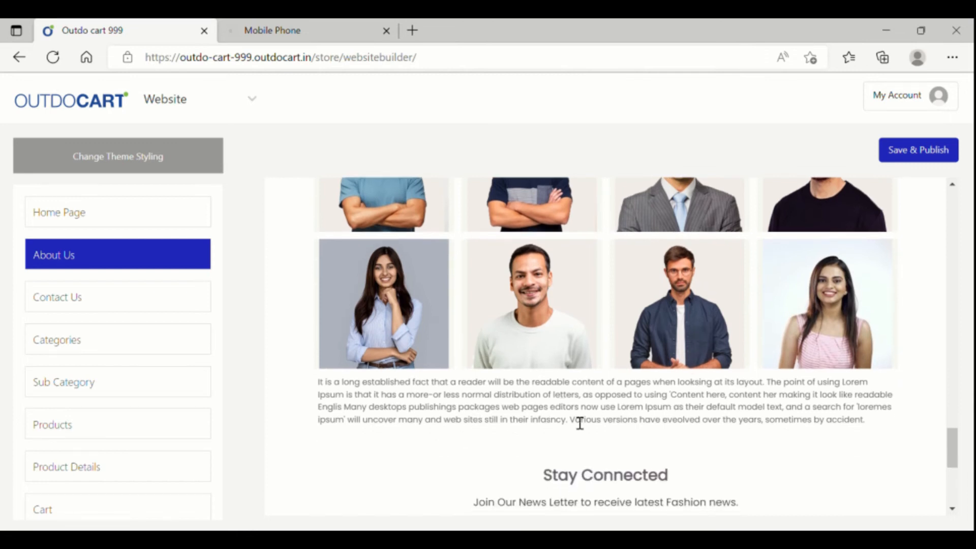
{"action": "scroll", "coordinate": [739, 422], "scroll_direction": "down", "scroll_amount": 1}
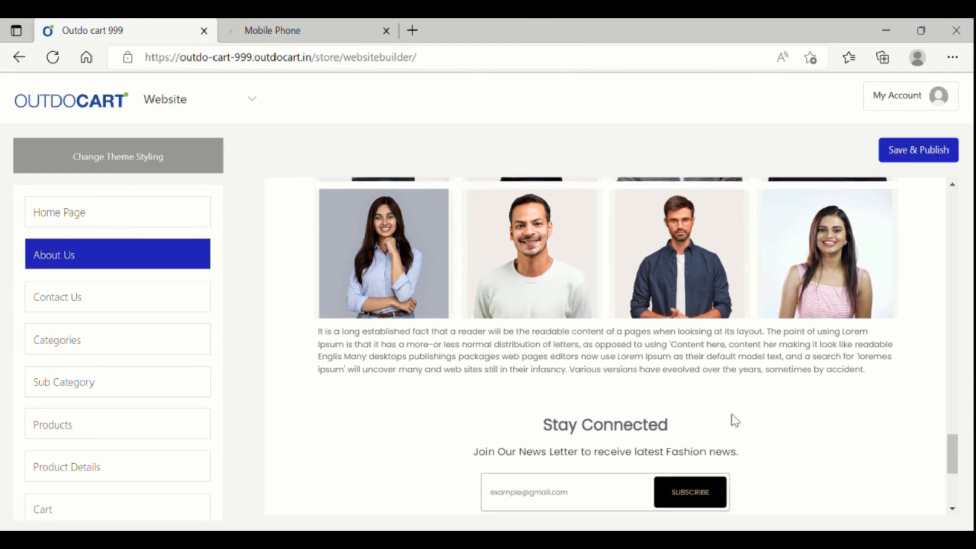
{"action": "scroll", "coordinate": [706, 370], "scroll_direction": "up", "scroll_amount": 2}
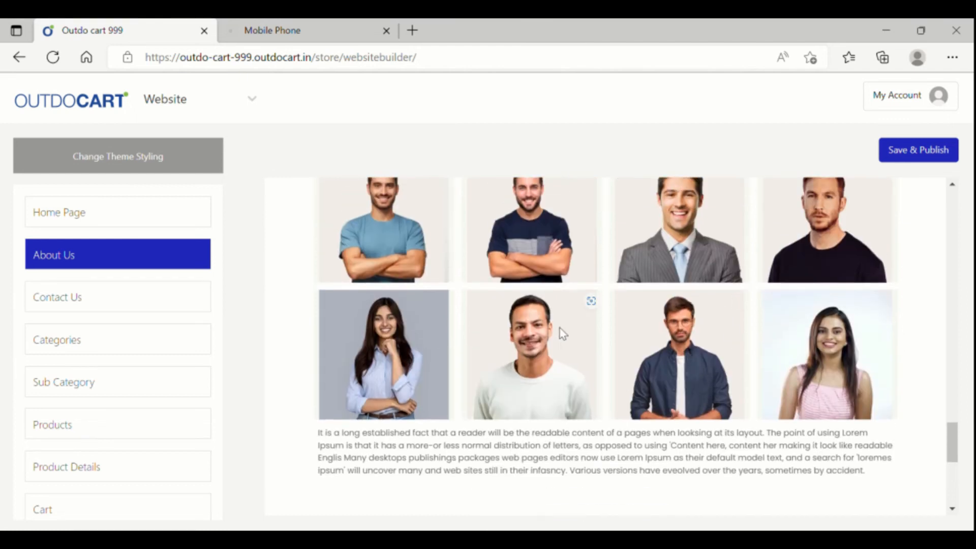
{"action": "scroll", "coordinate": [716, 305], "scroll_direction": "up", "scroll_amount": 4}
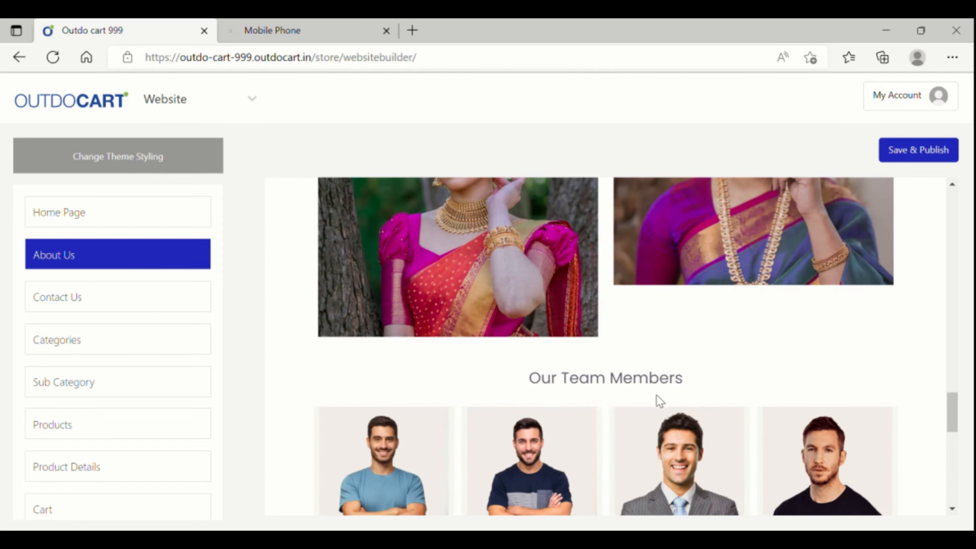
{"action": "scroll", "coordinate": [660, 401], "scroll_direction": "down", "scroll_amount": 4}
{"action": "scroll", "coordinate": [688, 402], "scroll_direction": "up", "scroll_amount": 2}
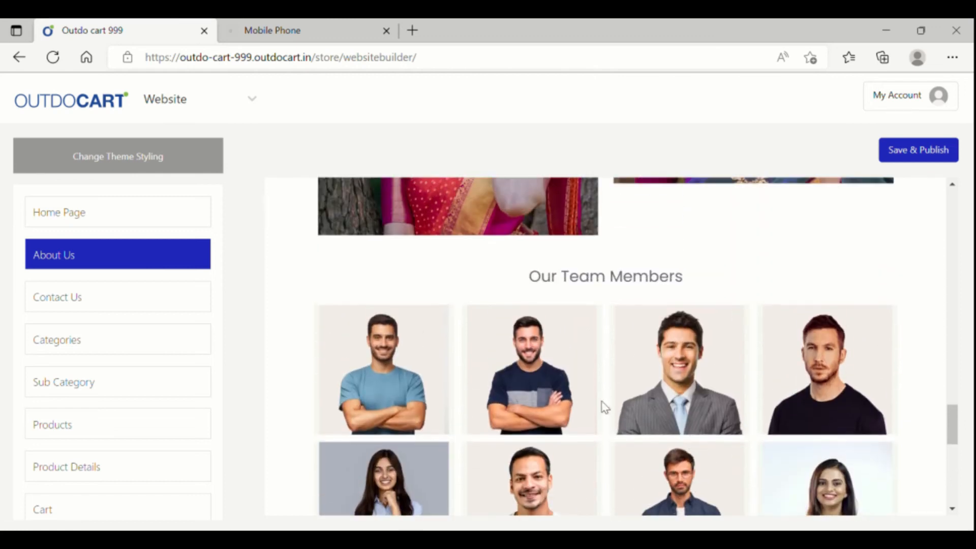
{"action": "scroll", "coordinate": [641, 406], "scroll_direction": "down", "scroll_amount": 3}
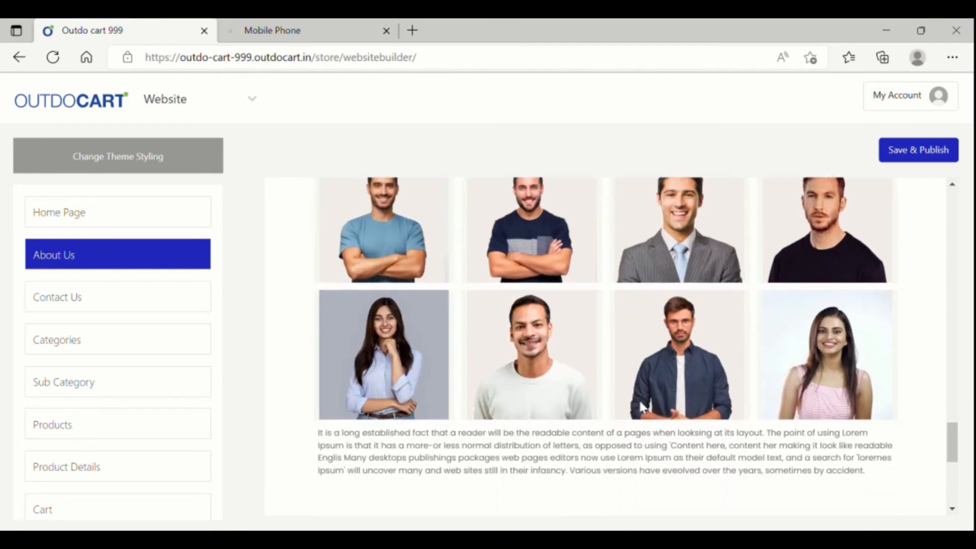
{"action": "scroll", "coordinate": [639, 402], "scroll_direction": "down", "scroll_amount": 6}
{"action": "scroll", "coordinate": [642, 404], "scroll_direction": "up", "scroll_amount": 8}
{"action": "left_click", "coordinate": [602, 397]}
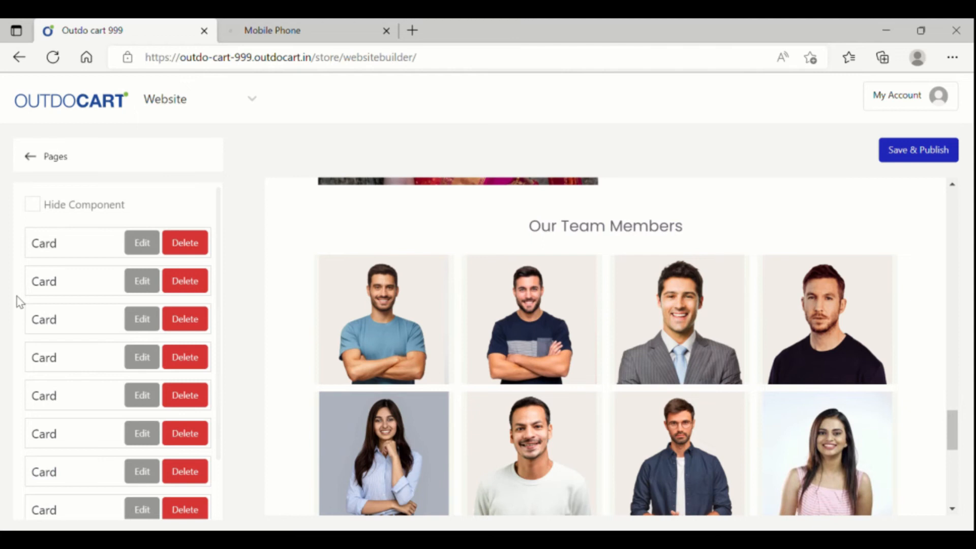
{"action": "scroll", "coordinate": [655, 408], "scroll_direction": "down", "scroll_amount": 4}
{"action": "left_click", "coordinate": [665, 371]}
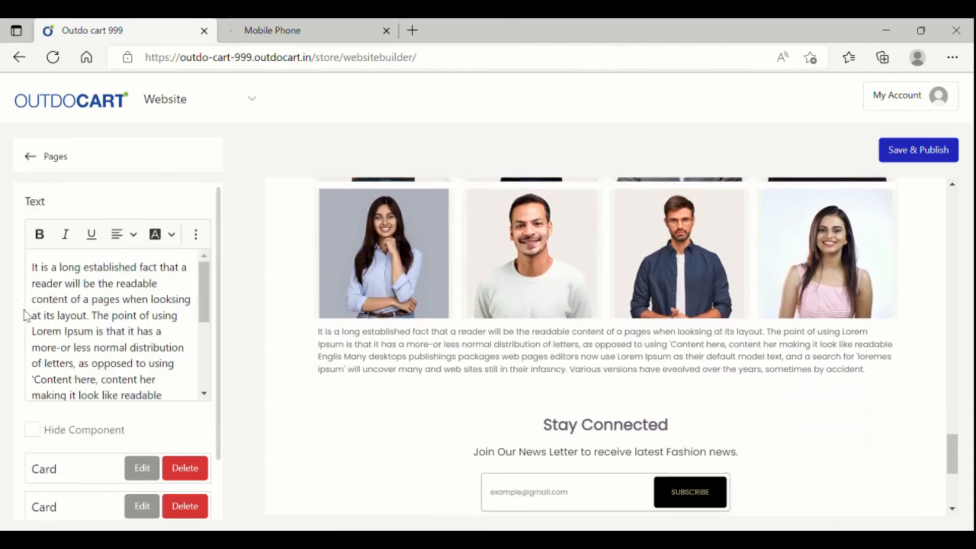
{"action": "scroll", "coordinate": [749, 359], "scroll_direction": "up", "scroll_amount": 5}
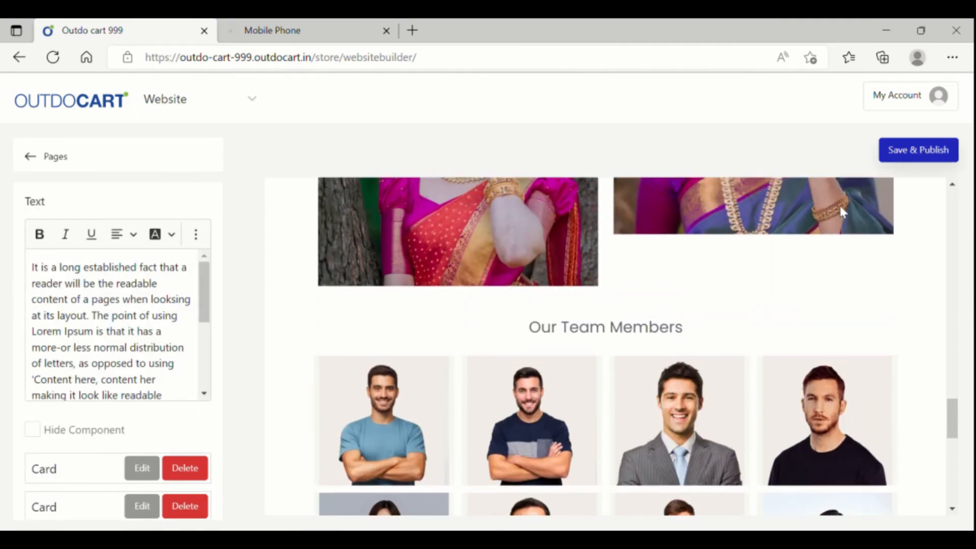
{"action": "scroll", "coordinate": [755, 268], "scroll_direction": "up", "scroll_amount": 3}
{"action": "scroll", "coordinate": [756, 269], "scroll_direction": "up", "scroll_amount": 20}
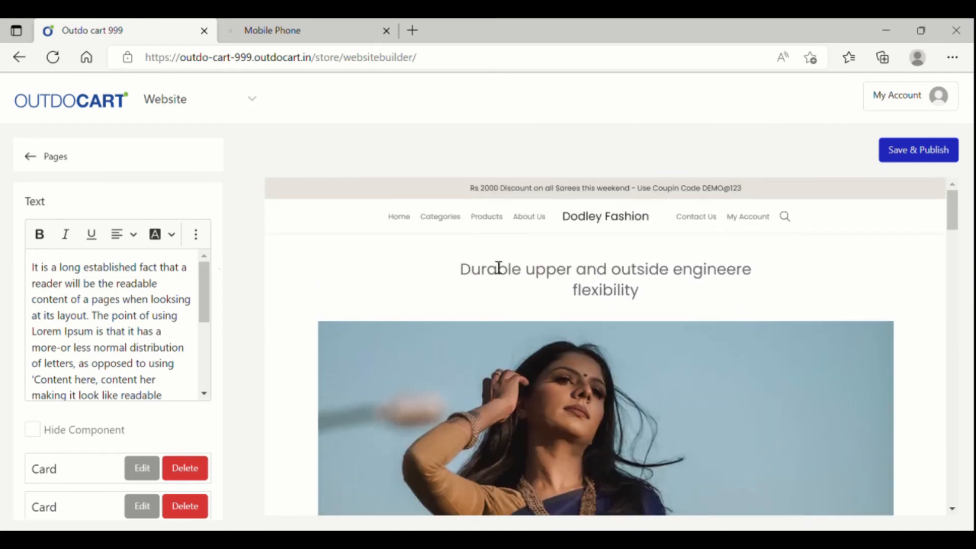
{"action": "left_click", "coordinate": [38, 159]}
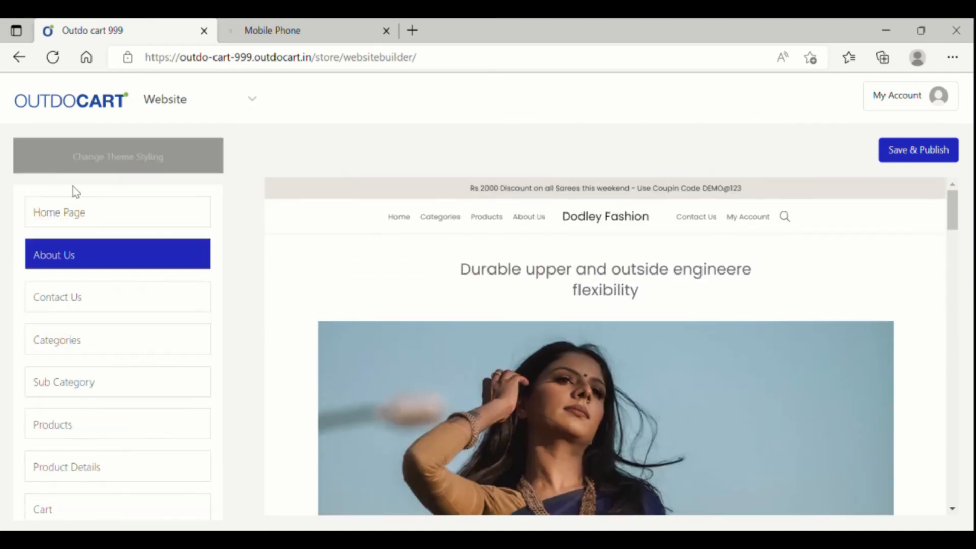
- Load the Contact Us page, inspect its headings, and open the contact photo's image settings
{"action": "left_click", "coordinate": [103, 308]}
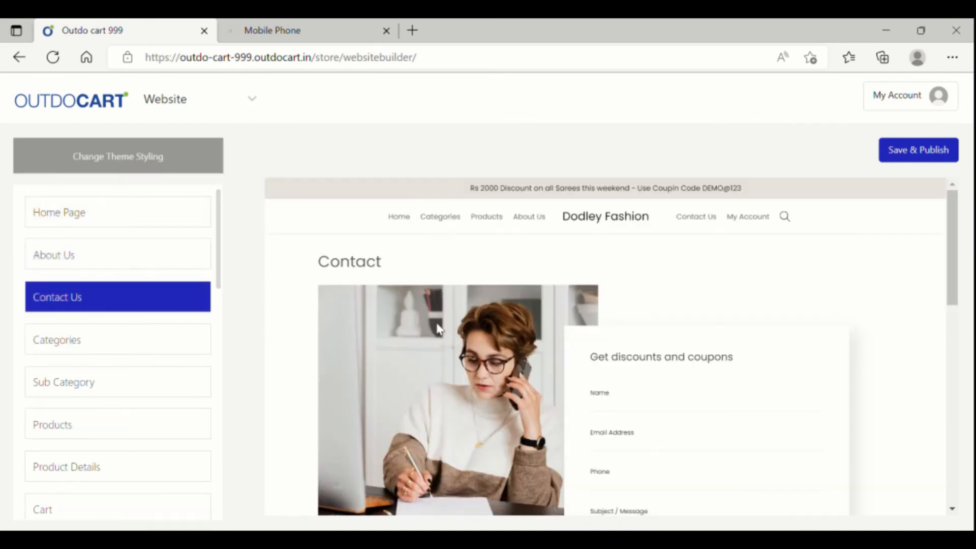
{"action": "left_click", "coordinate": [666, 366]}
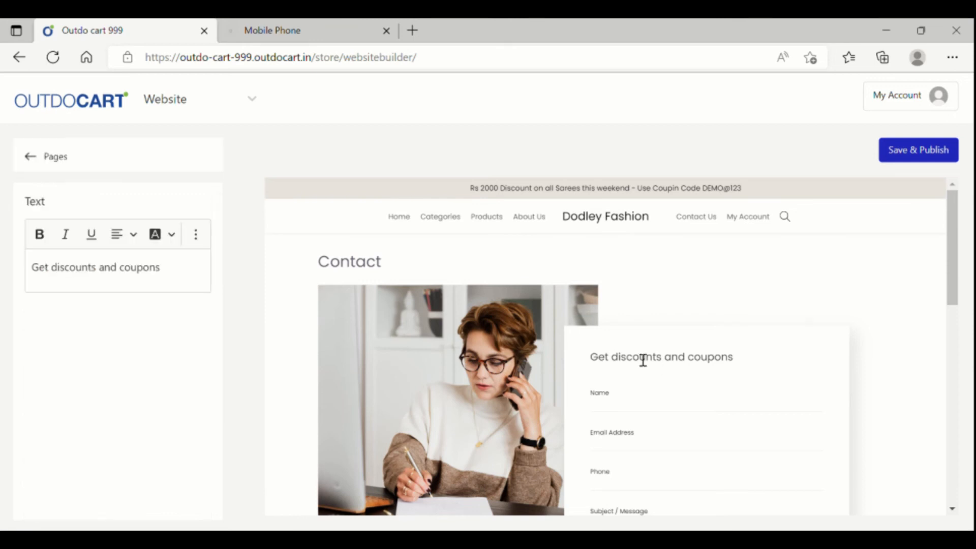
{"action": "left_click", "coordinate": [171, 277]}
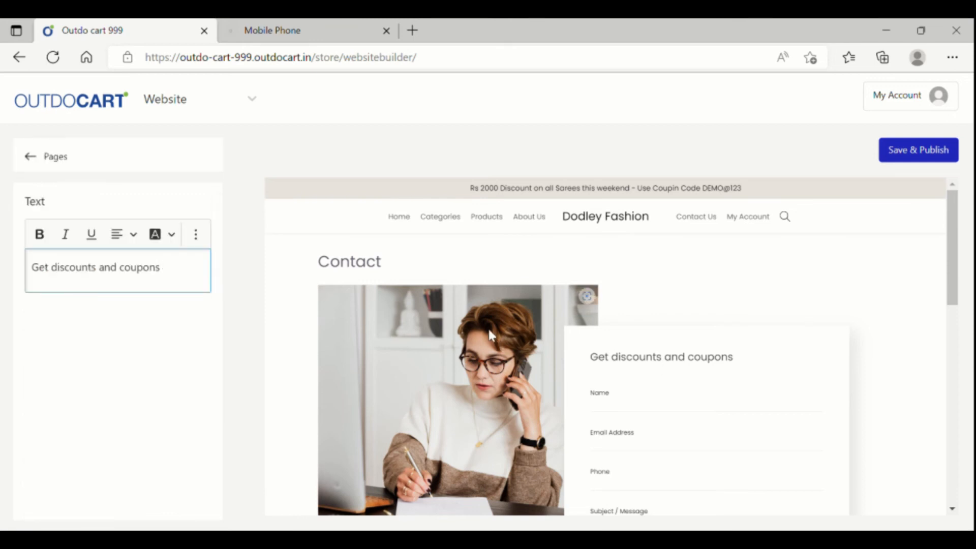
{"action": "left_click", "coordinate": [353, 272]}
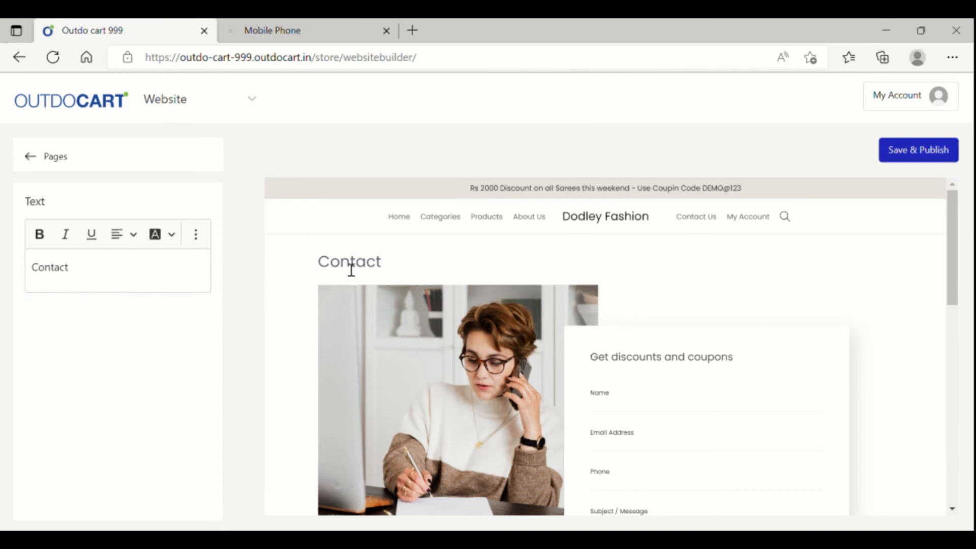
{"action": "scroll", "coordinate": [386, 308], "scroll_direction": "down", "scroll_amount": 2}
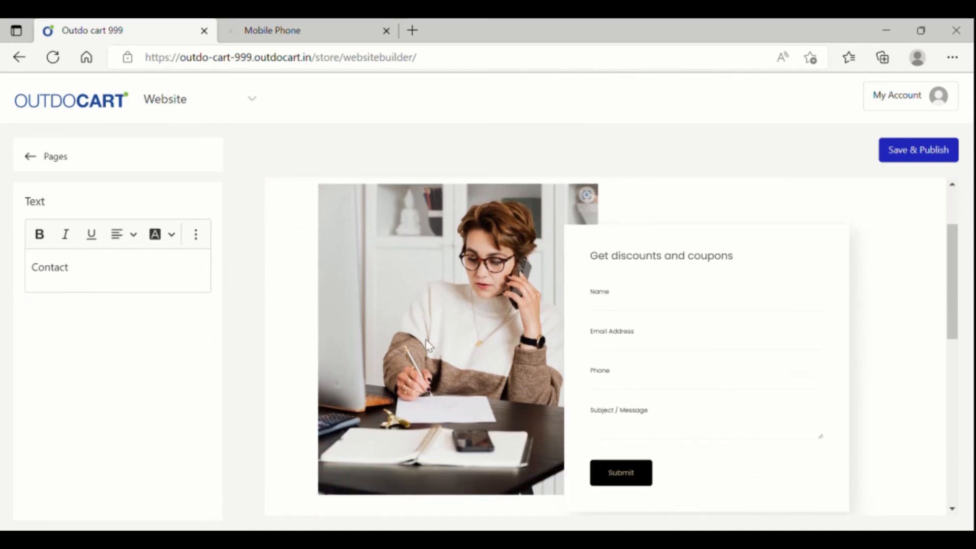
{"action": "left_click", "coordinate": [483, 327]}
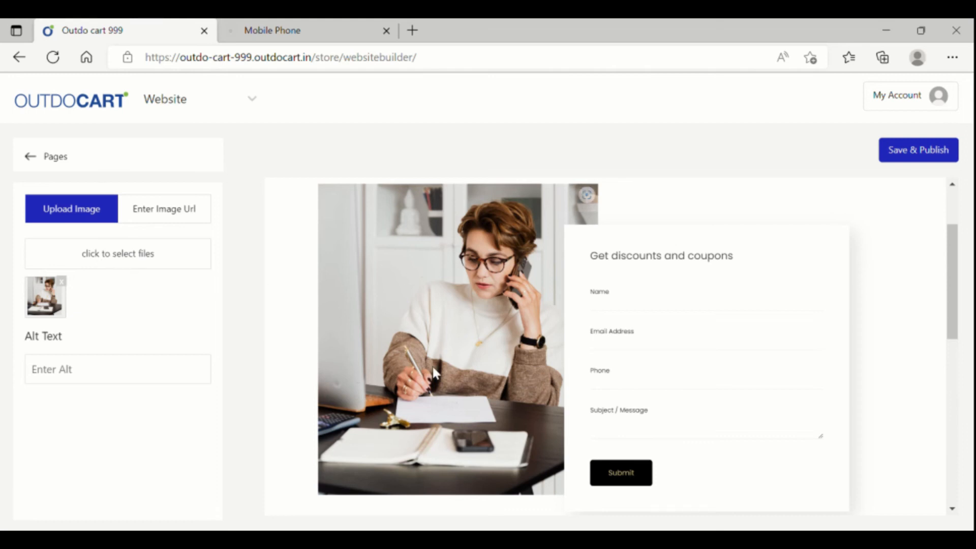
{"action": "scroll", "coordinate": [432, 367], "scroll_direction": "down", "scroll_amount": 5}
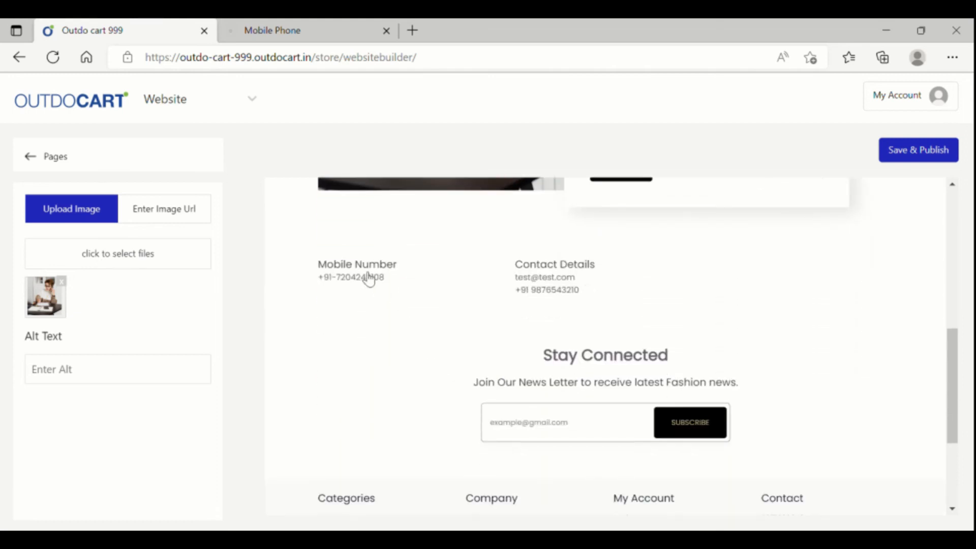
- Append the new phone number to the Mobile Number value
{"action": "left_click", "coordinate": [369, 279]}
{"action": "left_click", "coordinate": [130, 283]}
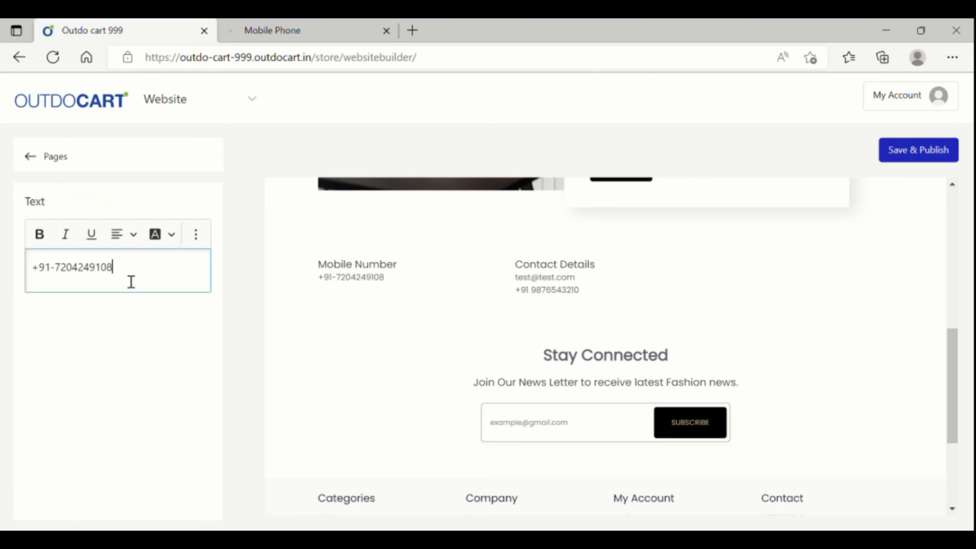
{"action": "type", "text": "987654321"}
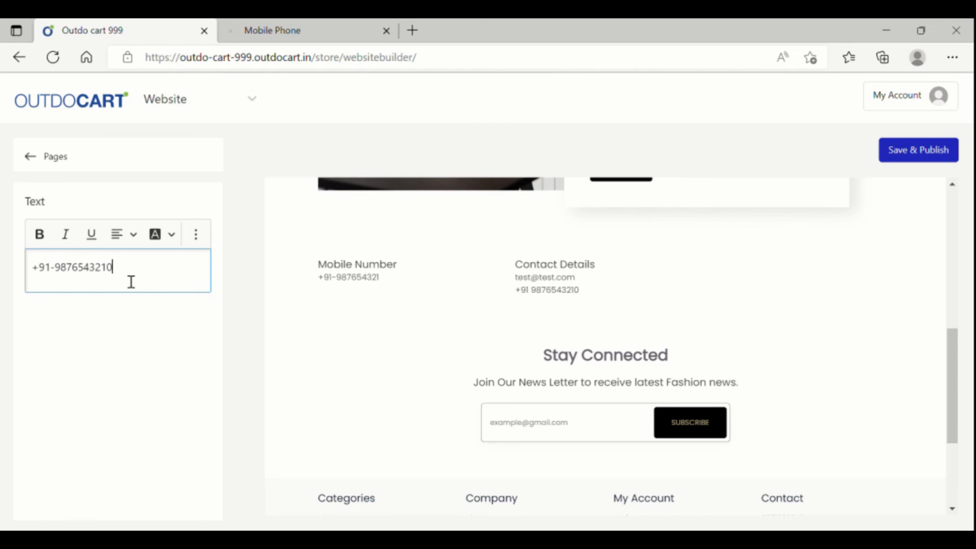
- Clear the old contact e-mail and enter the support e-mail address in Contact Details
{"action": "left_click", "coordinate": [561, 283]}
{"action": "left_click", "coordinate": [127, 284]}
{"action": "key", "text": "ctrl+a"}
{"action": "key", "text": "BackSpace"}
{"action": "type", "text": "Dem"}
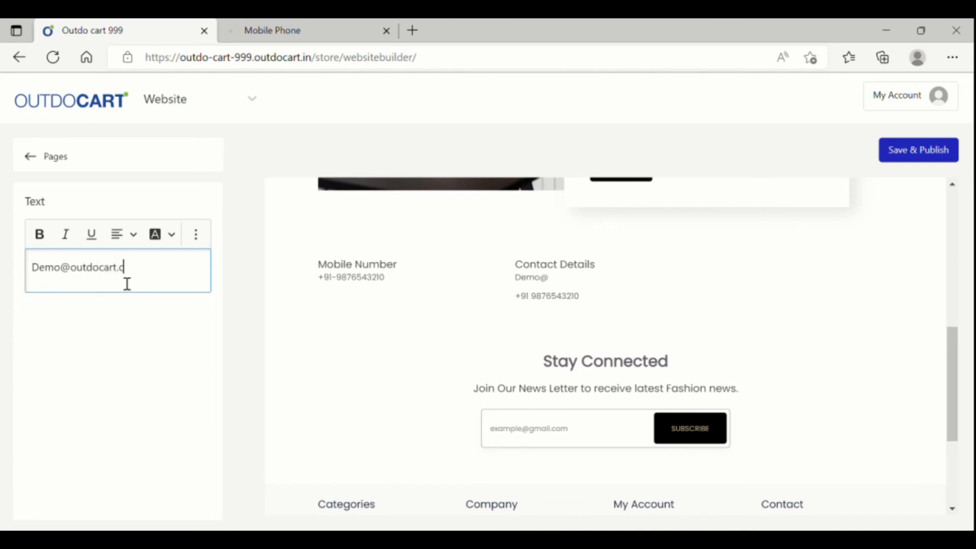
{"action": "left_click", "coordinate": [575, 300]}
{"action": "left_click", "coordinate": [170, 271]}
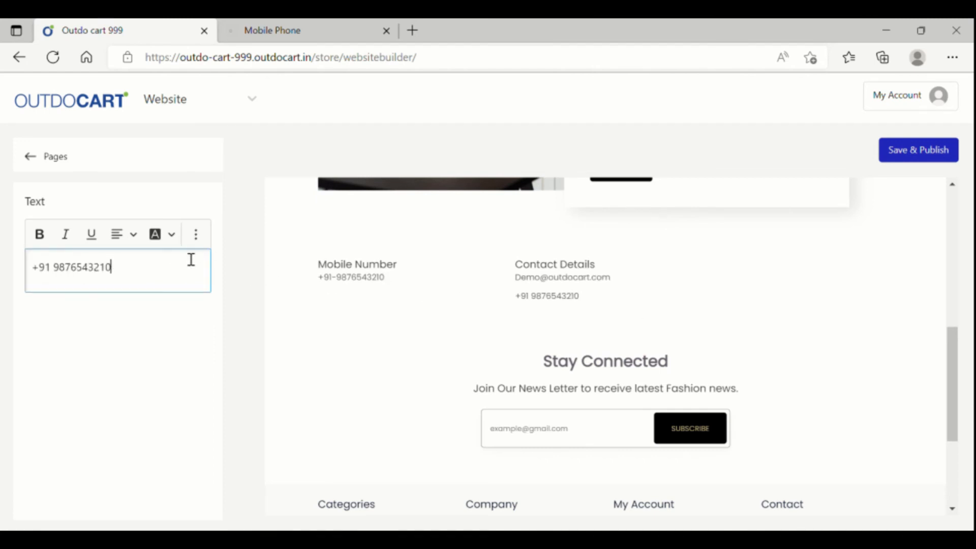
{"action": "key", "text": "BackSpace"}
{"action": "key", "text": "BackSpace"}
{"action": "key", "text": "BackSpace"}
{"action": "key", "text": "BackSpace"}
{"action": "key", "text": "BackSpace"}
{"action": "key", "text": "BackSpace"}
{"action": "key", "text": "BackSpace"}
{"action": "key", "text": "BackSpace"}
{"action": "key", "text": "BackSpace"}
{"action": "key", "text": "BackSpace"}
{"action": "key", "text": "BackSpace"}
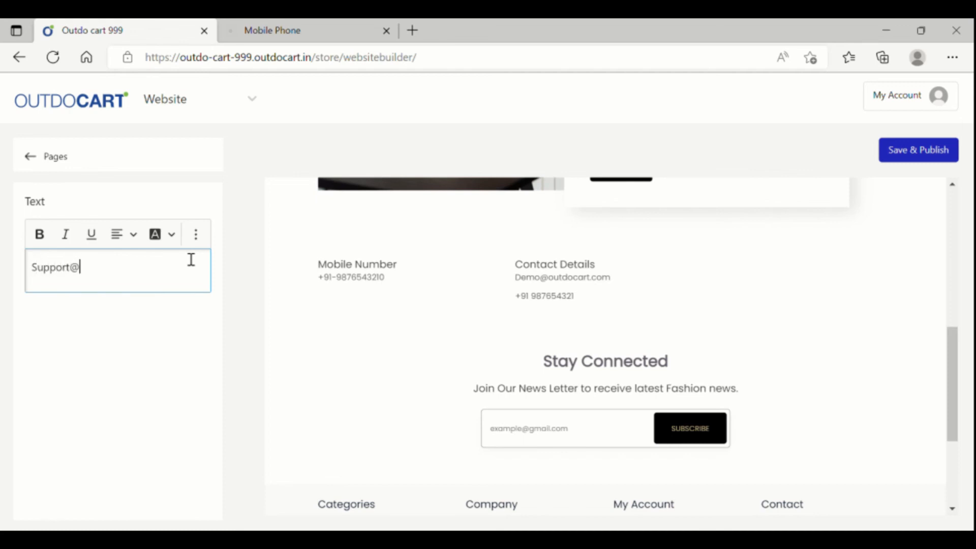
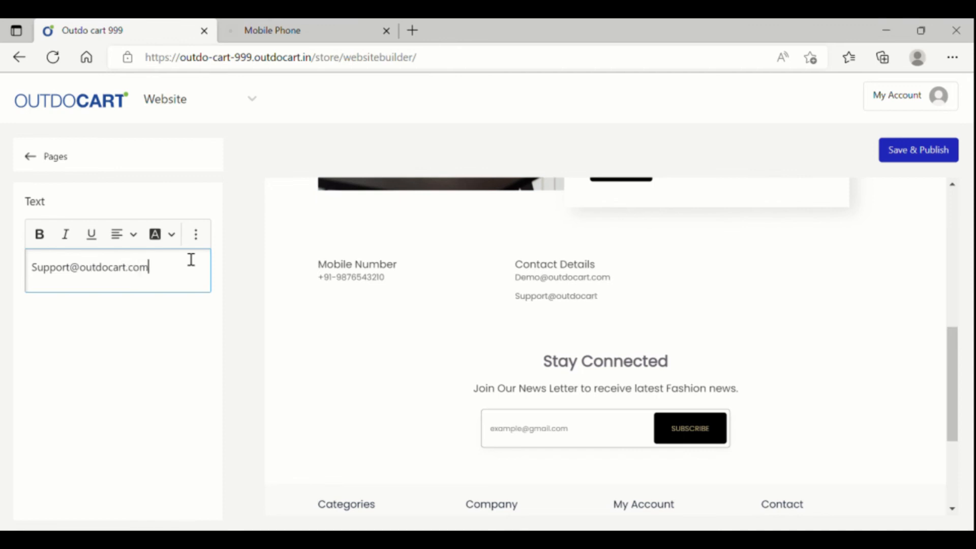
- Rename the Contact Details heading to 'Email'
{"action": "left_click", "coordinate": [569, 268]}
{"action": "left_click", "coordinate": [100, 271]}
{"action": "key", "text": "ctrl+a"}
{"action": "type", "text": "E"}
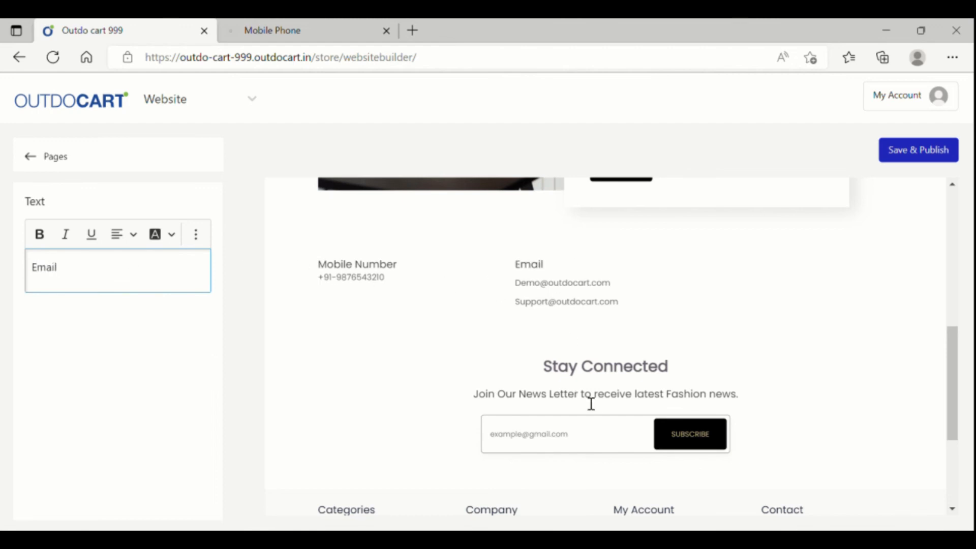
{"action": "left_click", "coordinate": [608, 375]}
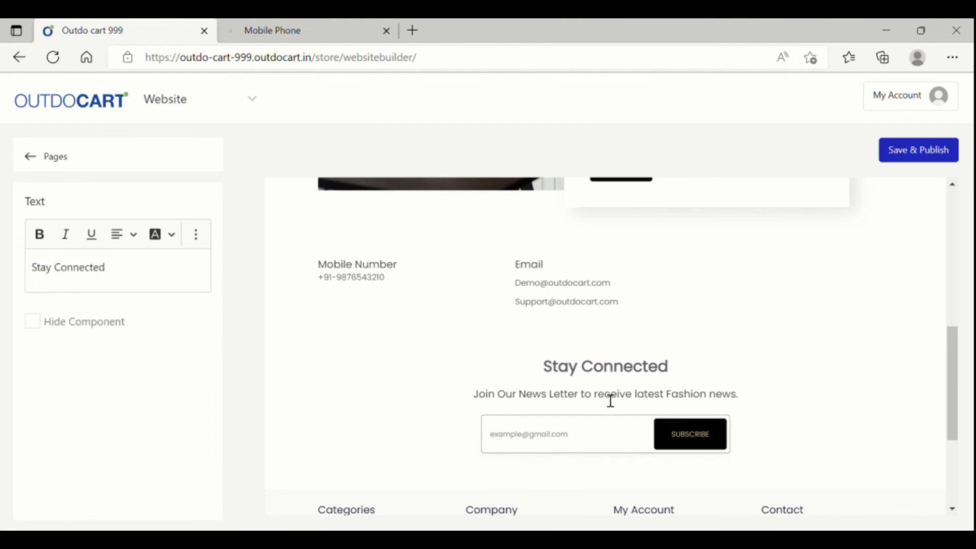
- Save and publish the Contact Us page changes
{"action": "scroll", "coordinate": [611, 401], "scroll_direction": "down", "scroll_amount": 3}
{"action": "scroll", "coordinate": [604, 397], "scroll_direction": "up", "scroll_amount": 10}
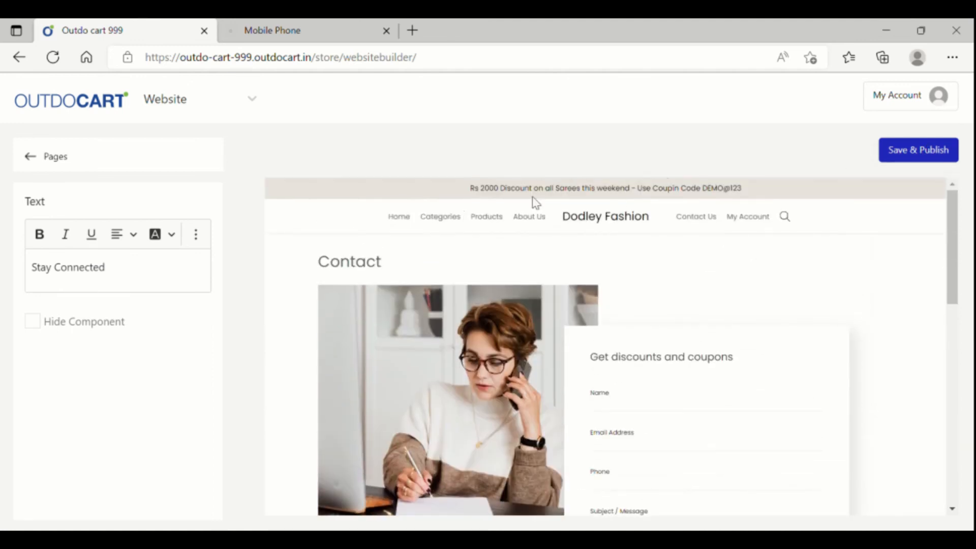
{"action": "left_click", "coordinate": [932, 159]}
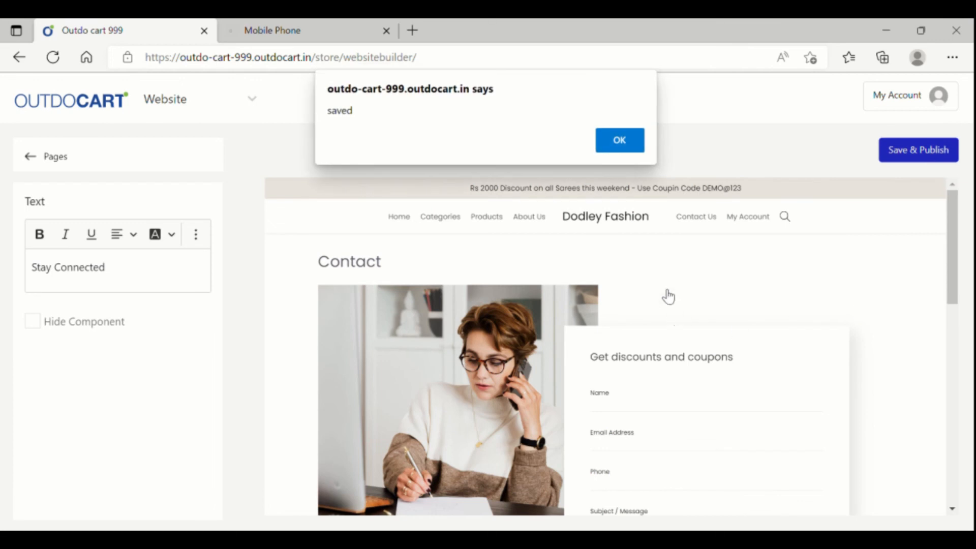
{"action": "left_click", "coordinate": [630, 147]}
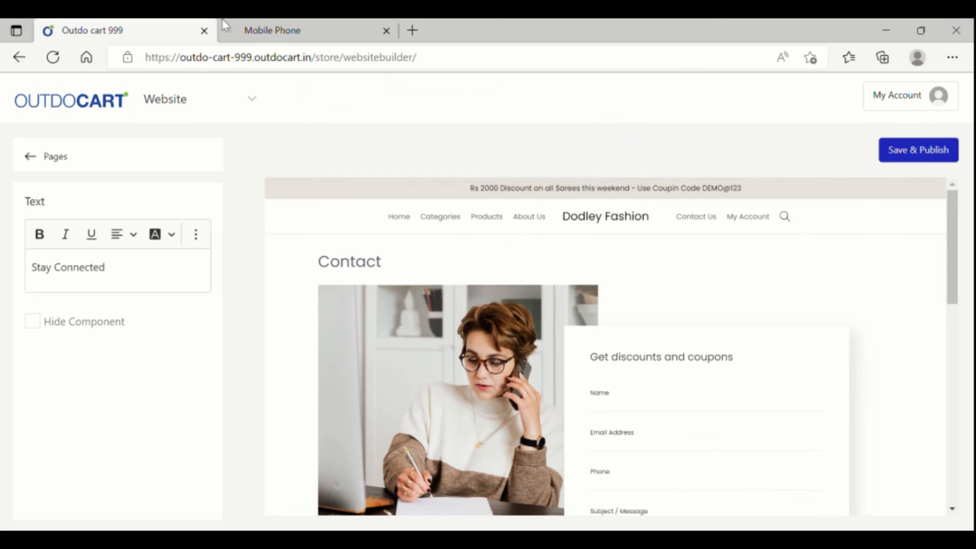
{"action": "left_click", "coordinate": [294, 22]}
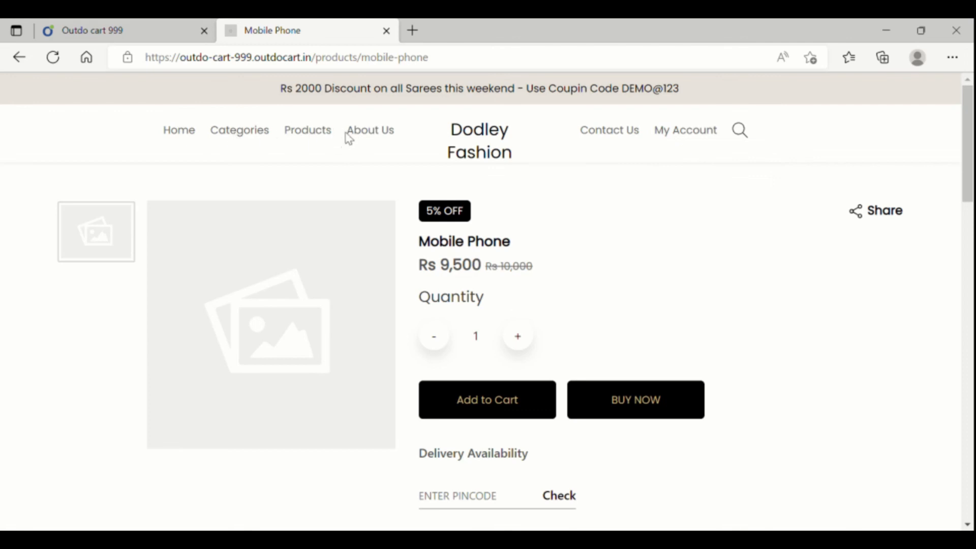
- Verify the live Contact Us page's Email heading lists both addresses, then return to Website Builder
{"action": "left_click", "coordinate": [370, 131]}
{"action": "scroll", "coordinate": [543, 294], "scroll_direction": "down", "scroll_amount": 12}
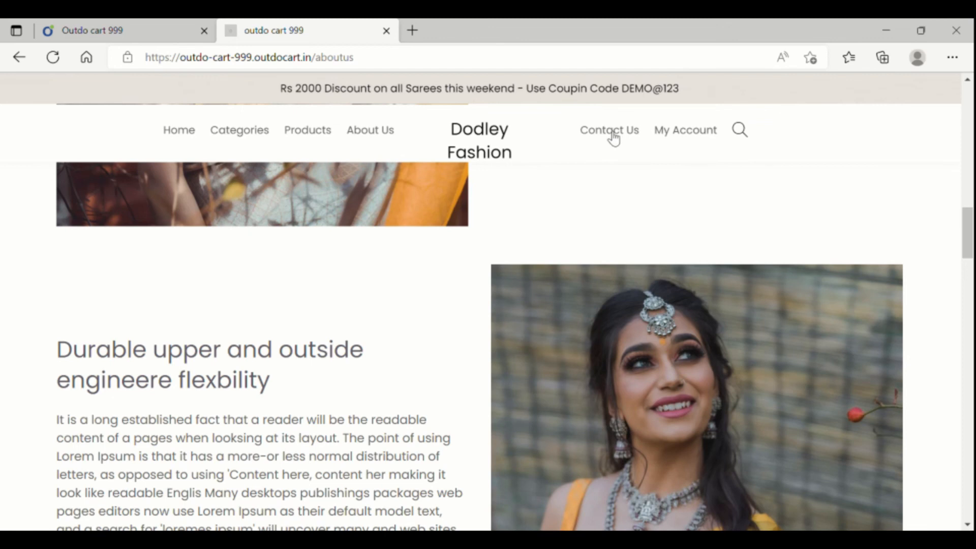
{"action": "left_click", "coordinate": [610, 129]}
{"action": "scroll", "coordinate": [407, 338], "scroll_direction": "down", "scroll_amount": 5}
{"action": "scroll", "coordinate": [407, 336], "scroll_direction": "down", "scroll_amount": 4}
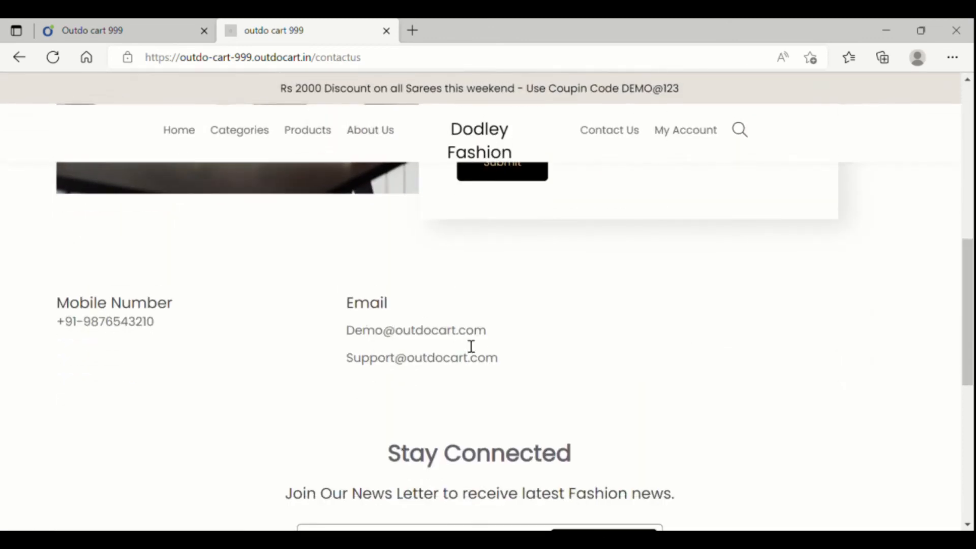
{"action": "scroll", "coordinate": [464, 305], "scroll_direction": "up", "scroll_amount": 9}
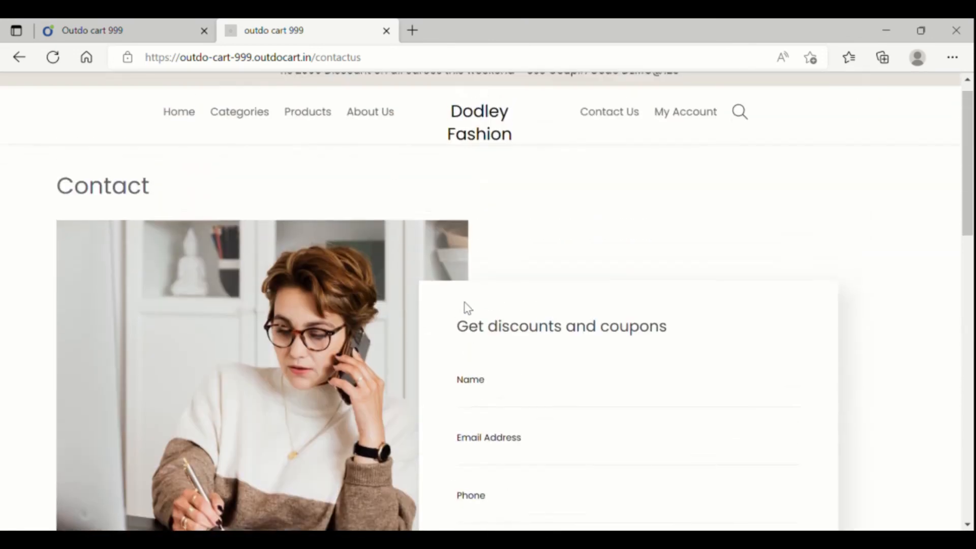
{"action": "scroll", "coordinate": [458, 305], "scroll_direction": "down", "scroll_amount": 8}
{"action": "scroll", "coordinate": [461, 306], "scroll_direction": "up", "scroll_amount": 7}
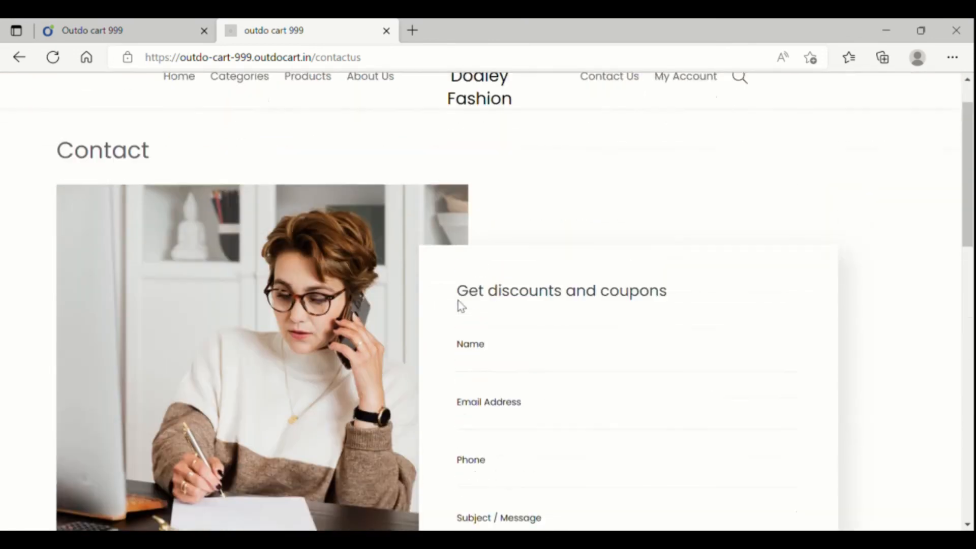
{"action": "scroll", "coordinate": [461, 306], "scroll_direction": "up", "scroll_amount": 3}
{"action": "left_click", "coordinate": [126, 36]}
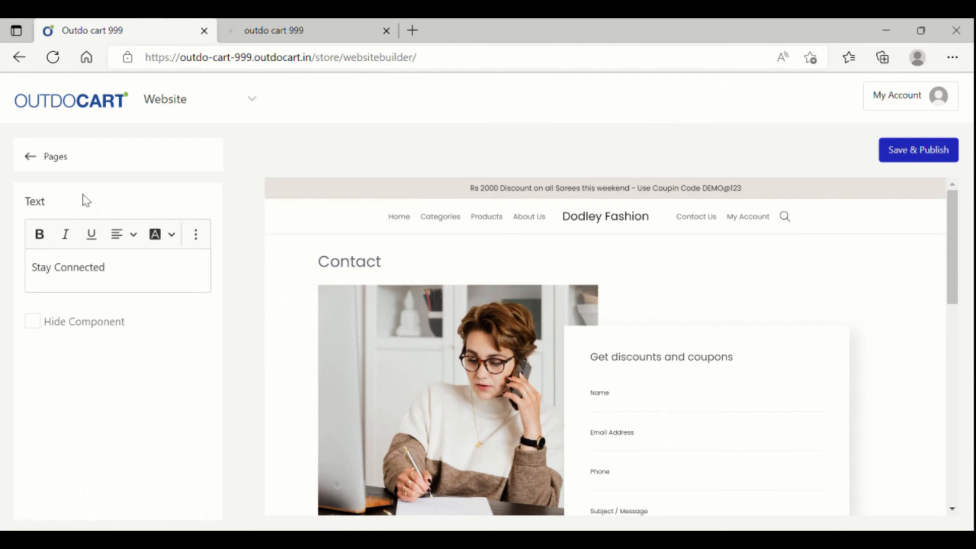
- Go back to the store pages list and open the Home Page in the builder
{"action": "left_click", "coordinate": [29, 156]}
{"action": "left_click", "coordinate": [104, 216]}
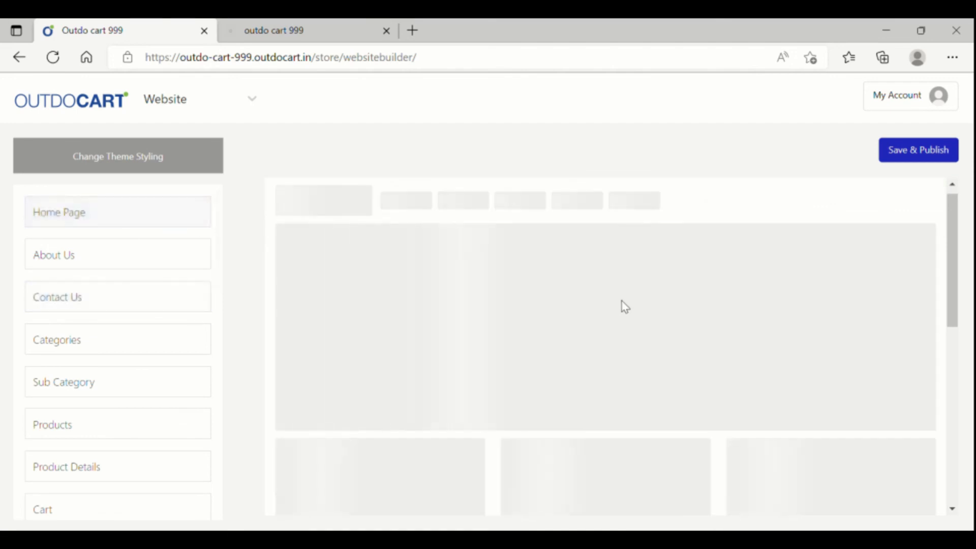
{"action": "scroll", "coordinate": [746, 351], "scroll_direction": "down", "scroll_amount": 5}
{"action": "scroll", "coordinate": [750, 359], "scroll_direction": "down", "scroll_amount": 10}
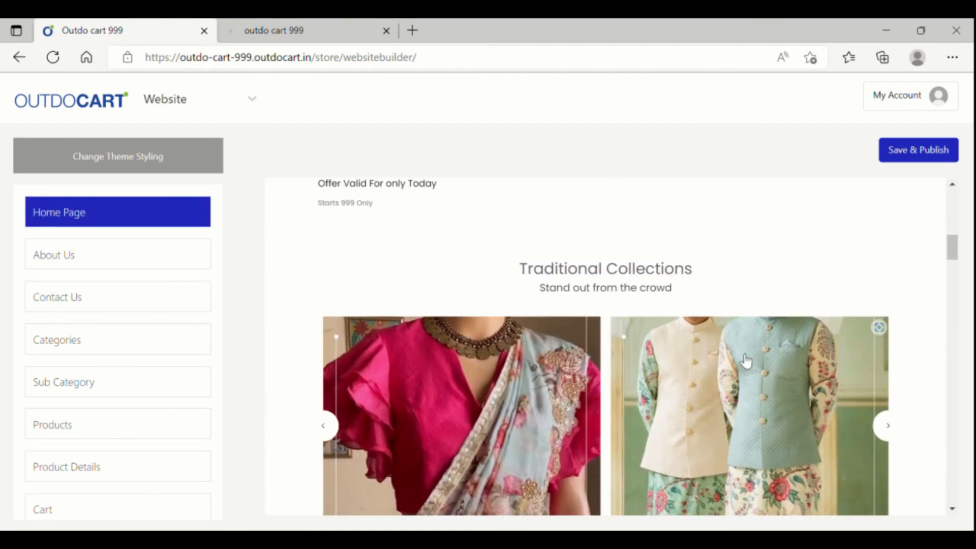
{"action": "scroll", "coordinate": [743, 359], "scroll_direction": "down", "scroll_amount": 6}
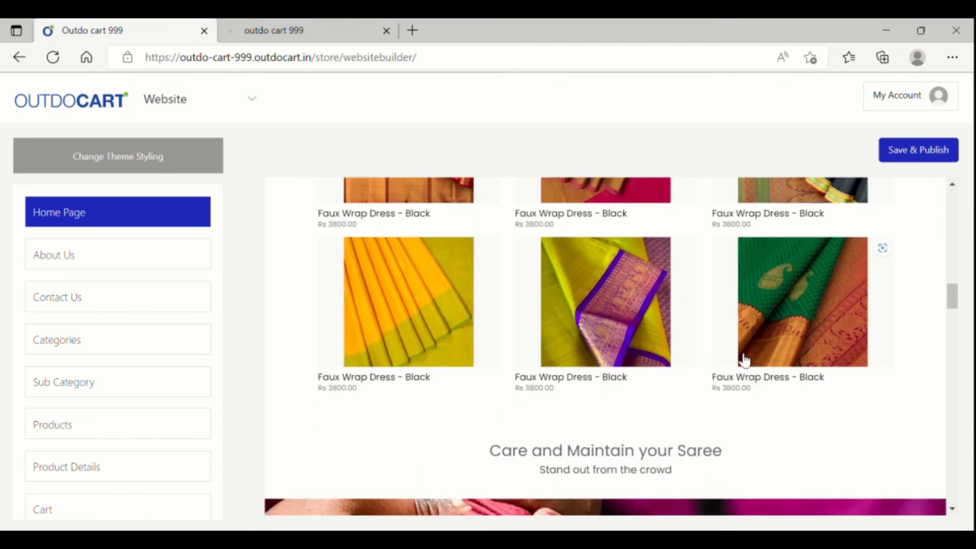
- Review the Home Page preview, up to the Rs 2000 saree offer bar and 'Take Pride in wearing ethnic' banner
{"action": "scroll", "coordinate": [745, 360], "scroll_direction": "down", "scroll_amount": 2}
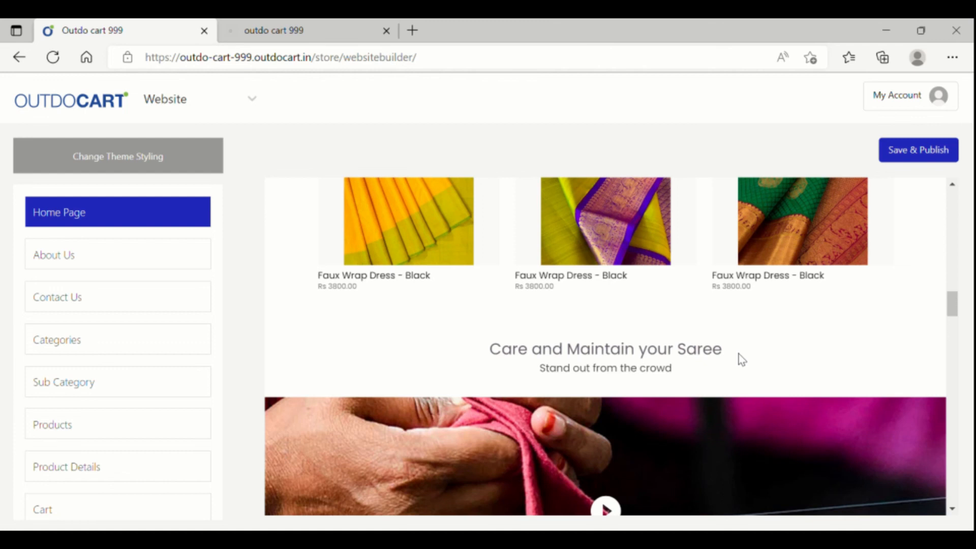
{"action": "scroll", "coordinate": [740, 360], "scroll_direction": "down", "scroll_amount": 10}
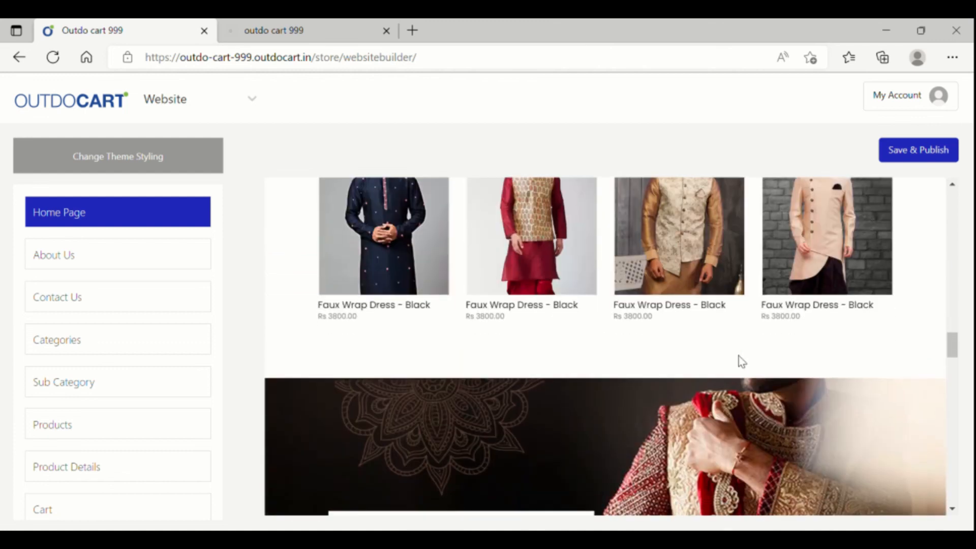
{"action": "scroll", "coordinate": [743, 364], "scroll_direction": "up", "scroll_amount": 8}
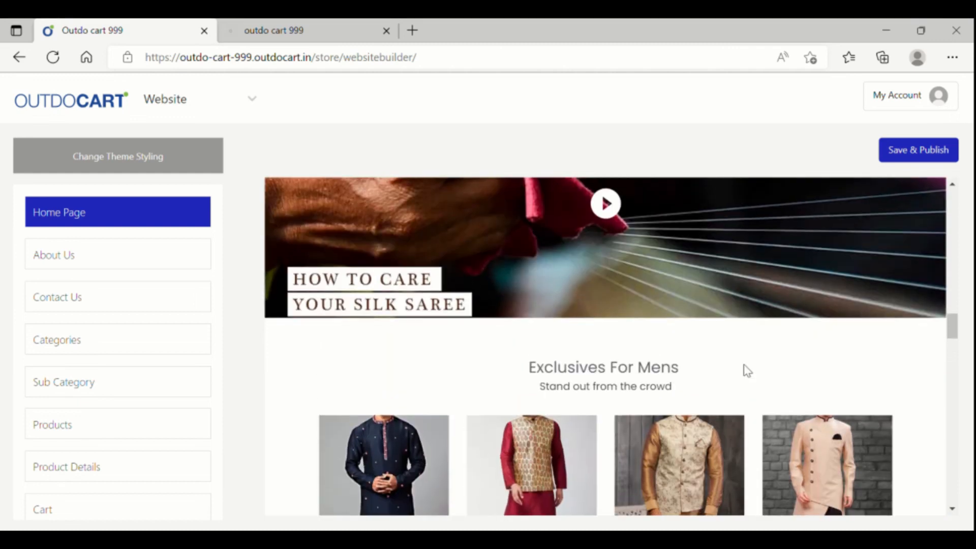
{"action": "scroll", "coordinate": [747, 370], "scroll_direction": "up", "scroll_amount": 5}
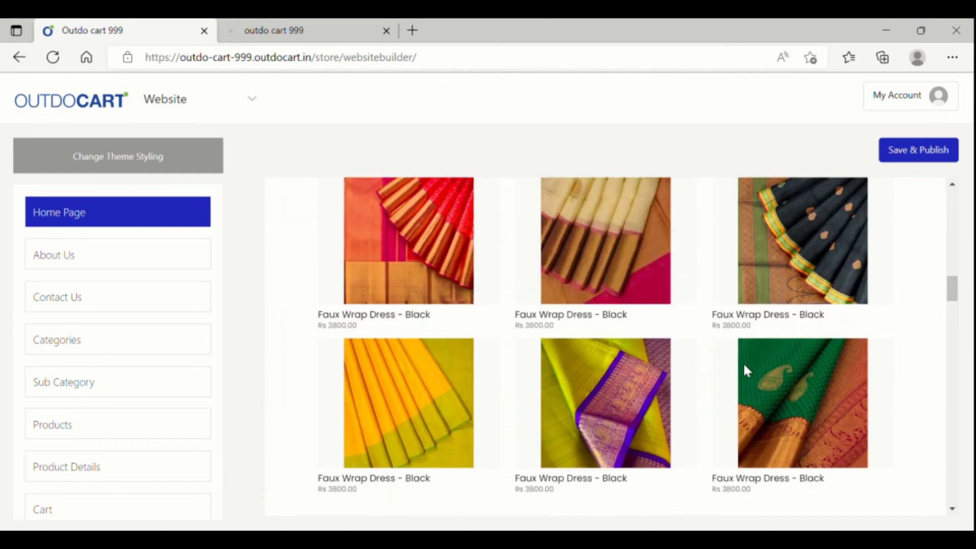
{"action": "scroll", "coordinate": [747, 370], "scroll_direction": "up", "scroll_amount": 6}
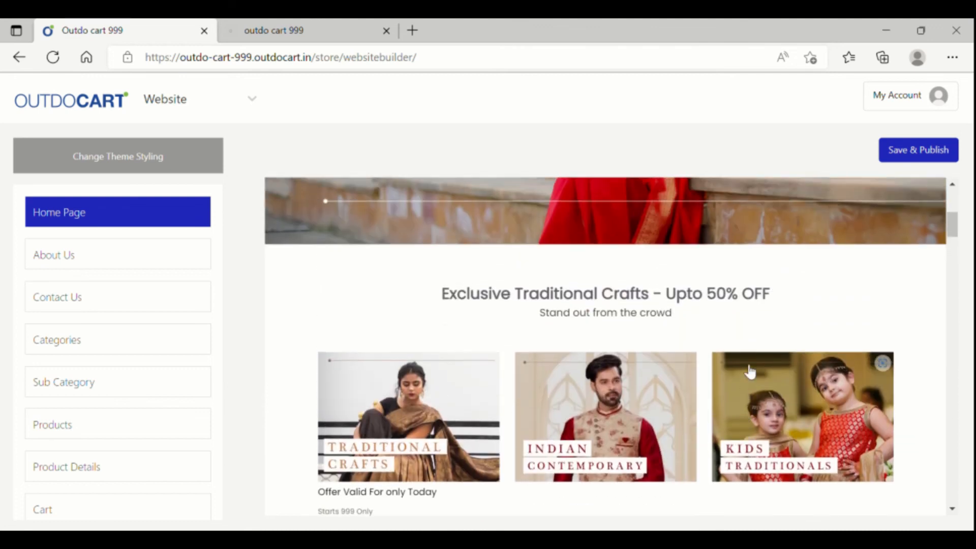
{"action": "scroll", "coordinate": [744, 365], "scroll_direction": "up", "scroll_amount": 1}
{"action": "scroll", "coordinate": [746, 370], "scroll_direction": "up", "scroll_amount": 4}
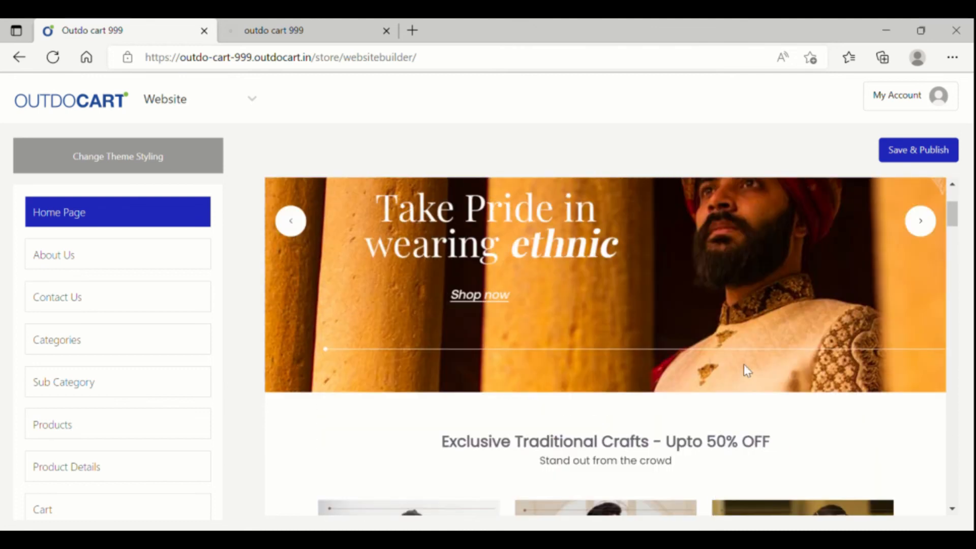
{"action": "scroll", "coordinate": [745, 370], "scroll_direction": "up", "scroll_amount": 1}
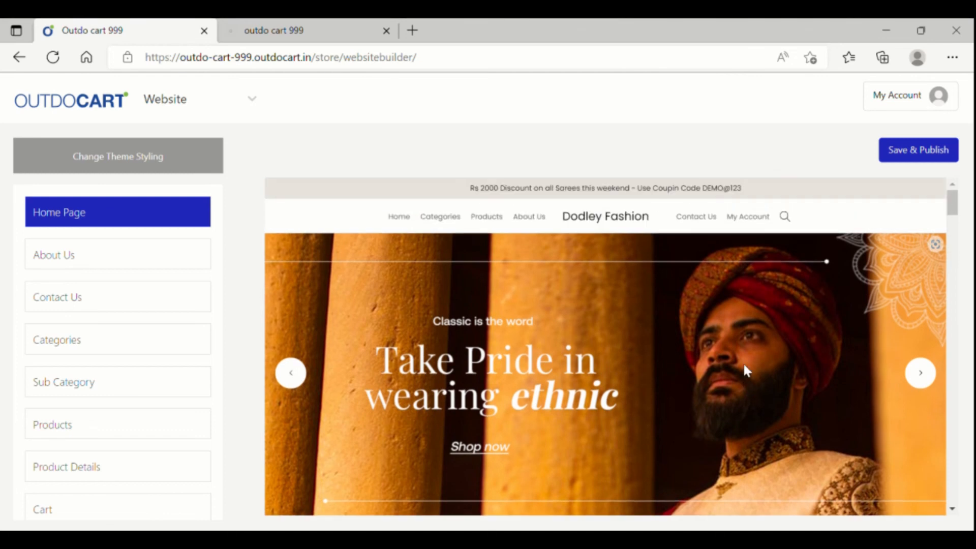
{"action": "scroll", "coordinate": [744, 366], "scroll_direction": "down", "scroll_amount": 12}
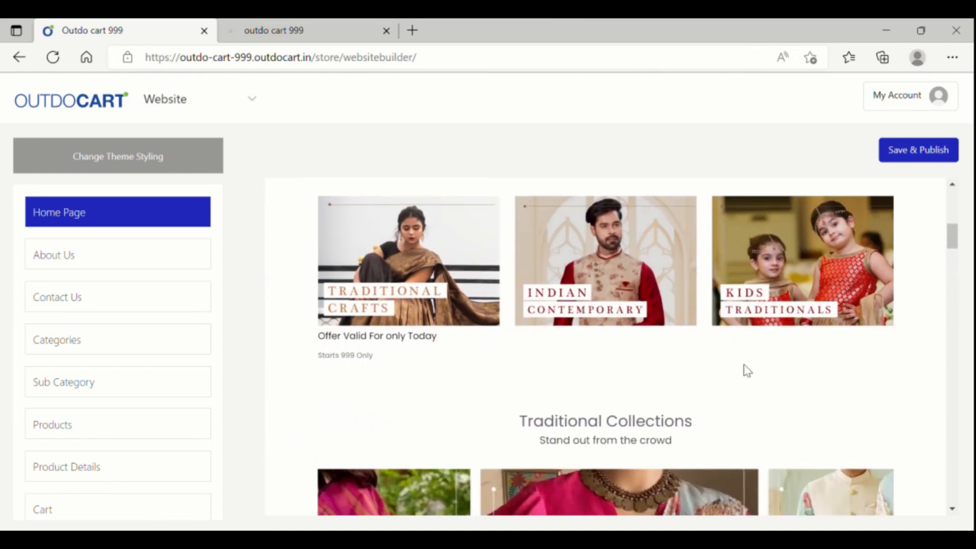
{"action": "scroll", "coordinate": [744, 367], "scroll_direction": "down", "scroll_amount": 9}
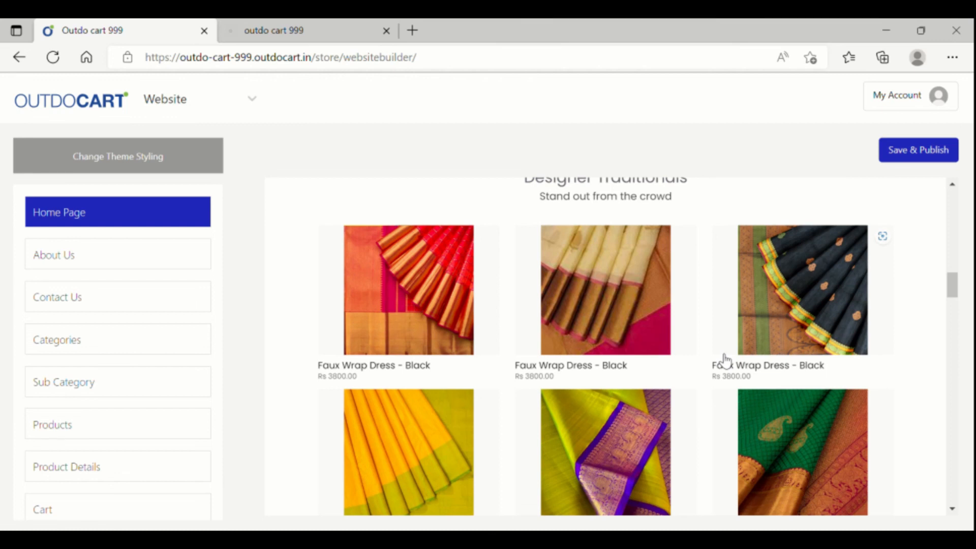
{"action": "scroll", "coordinate": [718, 367], "scroll_direction": "down", "scroll_amount": 5}
{"action": "scroll", "coordinate": [718, 367], "scroll_direction": "up", "scroll_amount": 8}
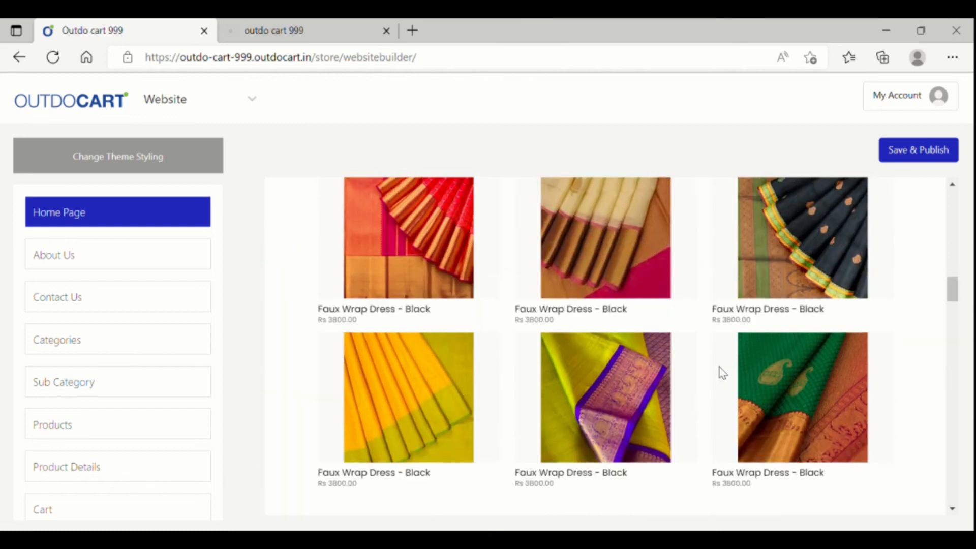
{"action": "scroll", "coordinate": [721, 373], "scroll_direction": "up", "scroll_amount": 3}
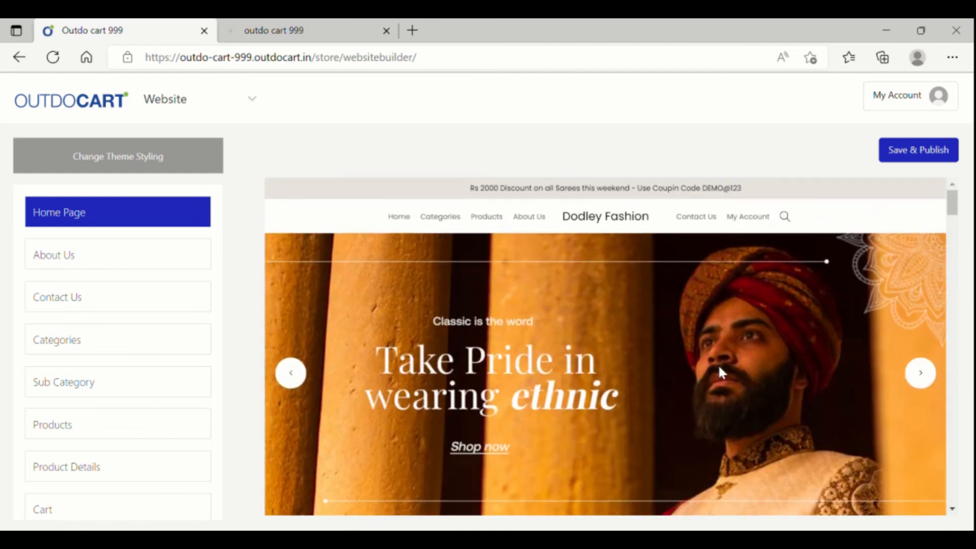